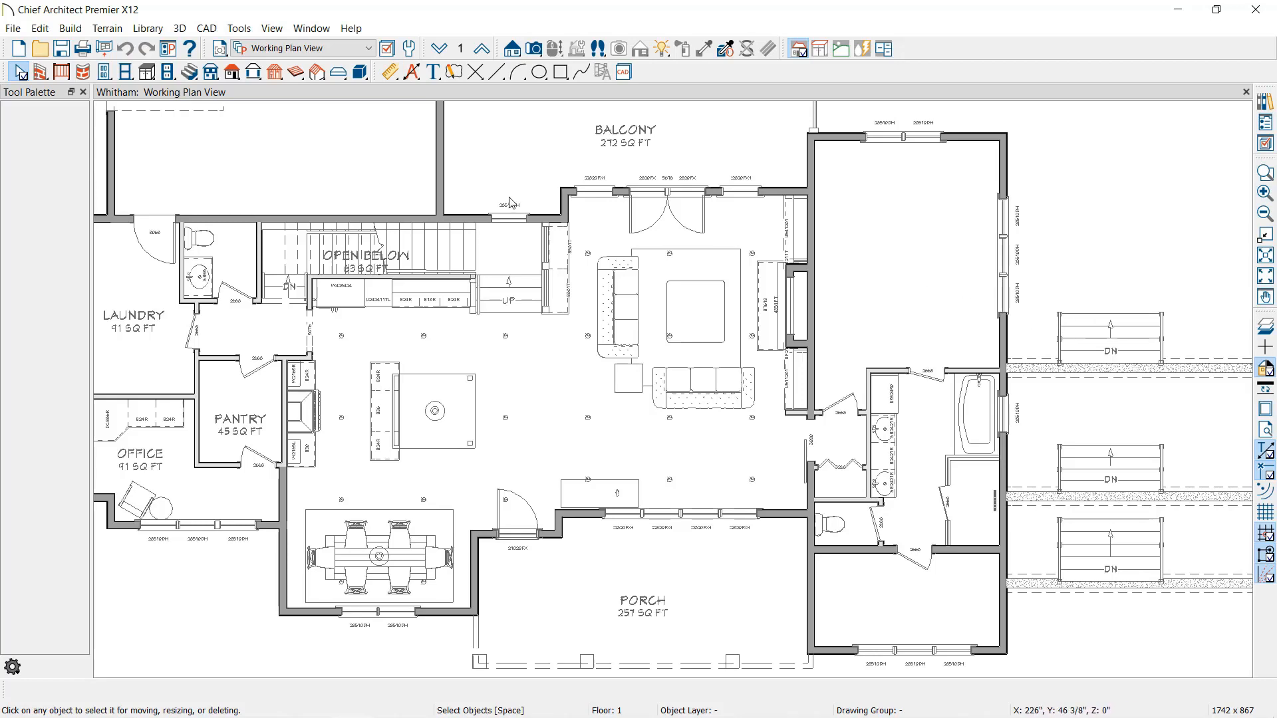
Create a full camera view from the middle of the open living area, looking towards the great room's fireplace wall
click(536, 53)
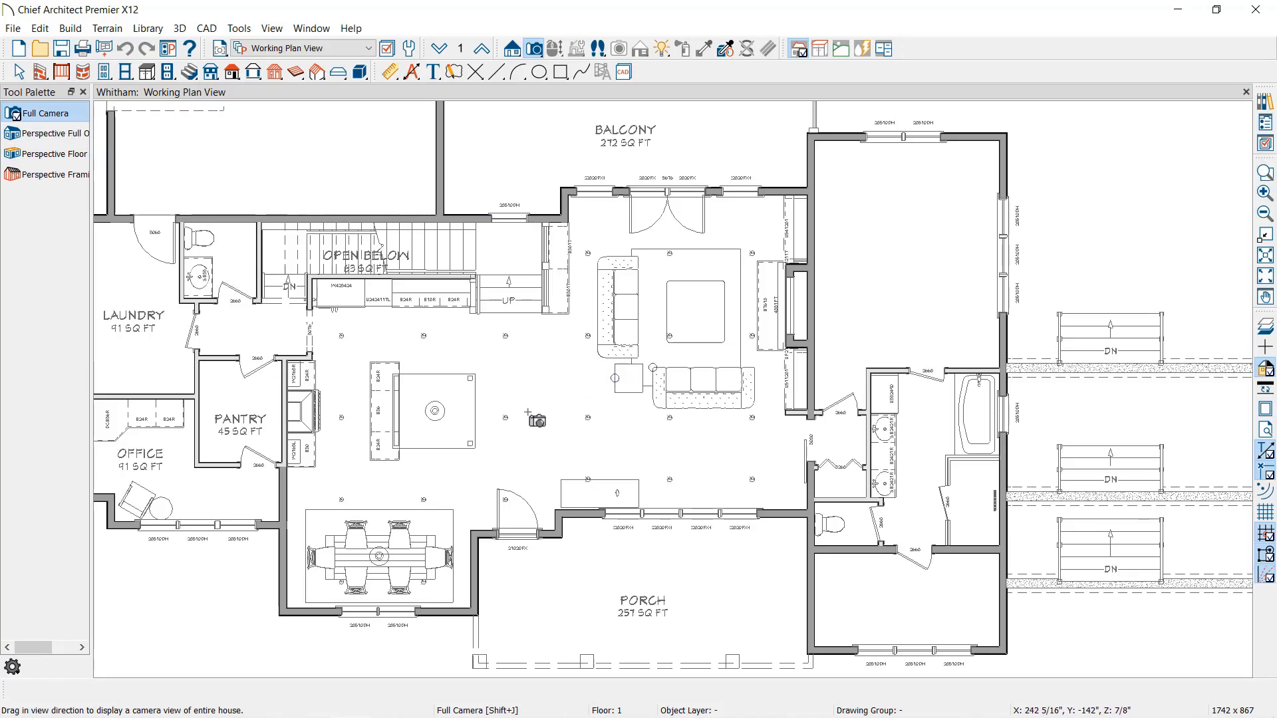
drag(530, 413, 724, 320)
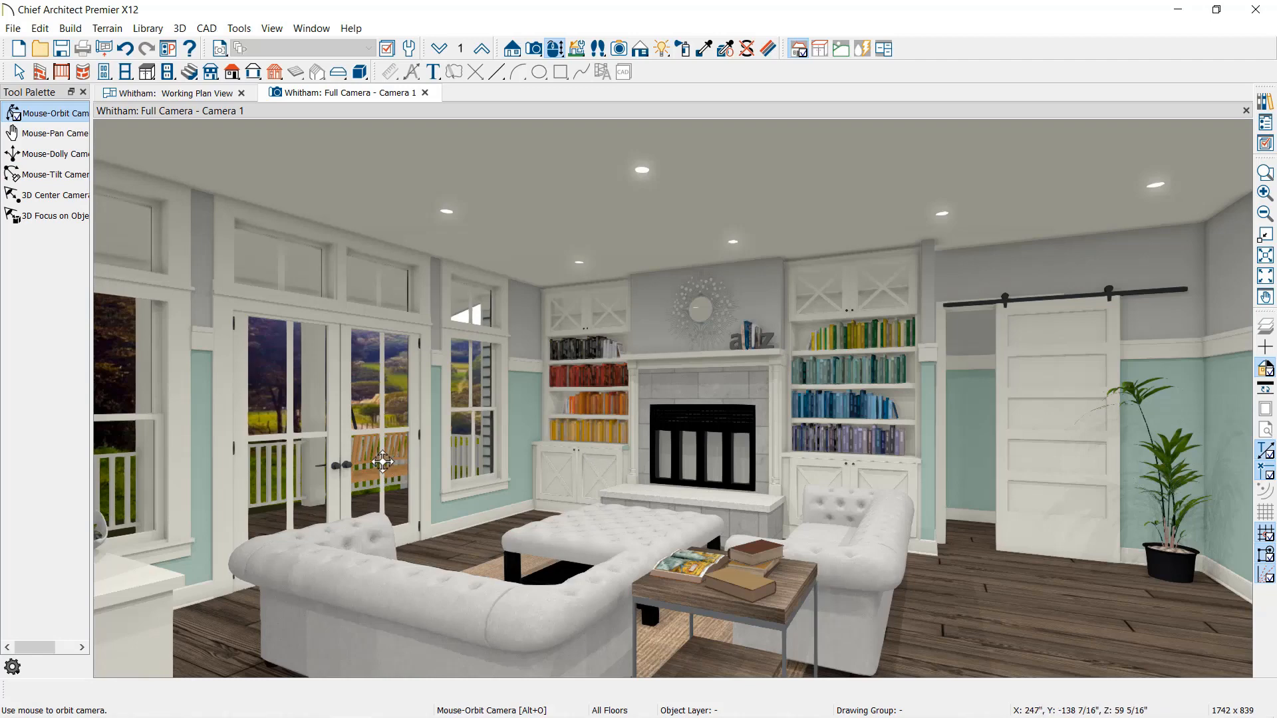
mouse_move(370, 456)
mouse_down()
mouse_move(621, 473)
mouse_move(861, 465)
mouse_move(373, 472)
mouse_up()
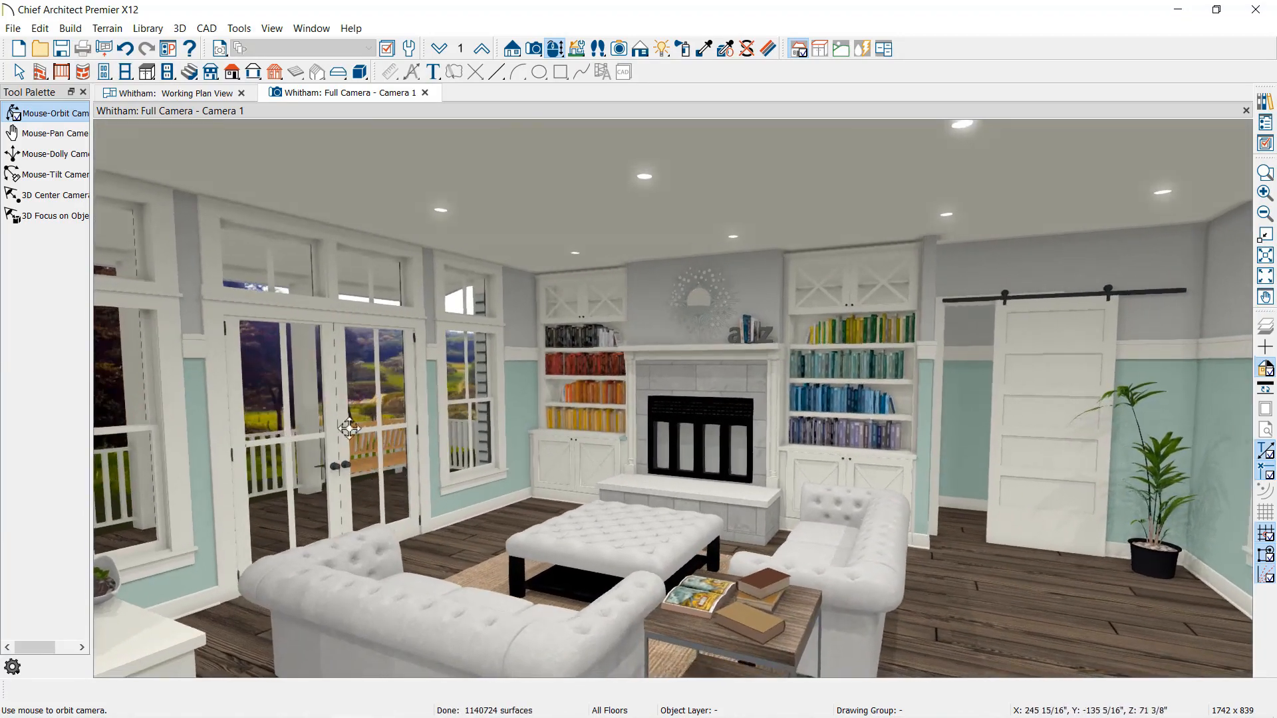
Examine the camera's focal point in the plan and how the 3D view orbits around it
click(219, 93)
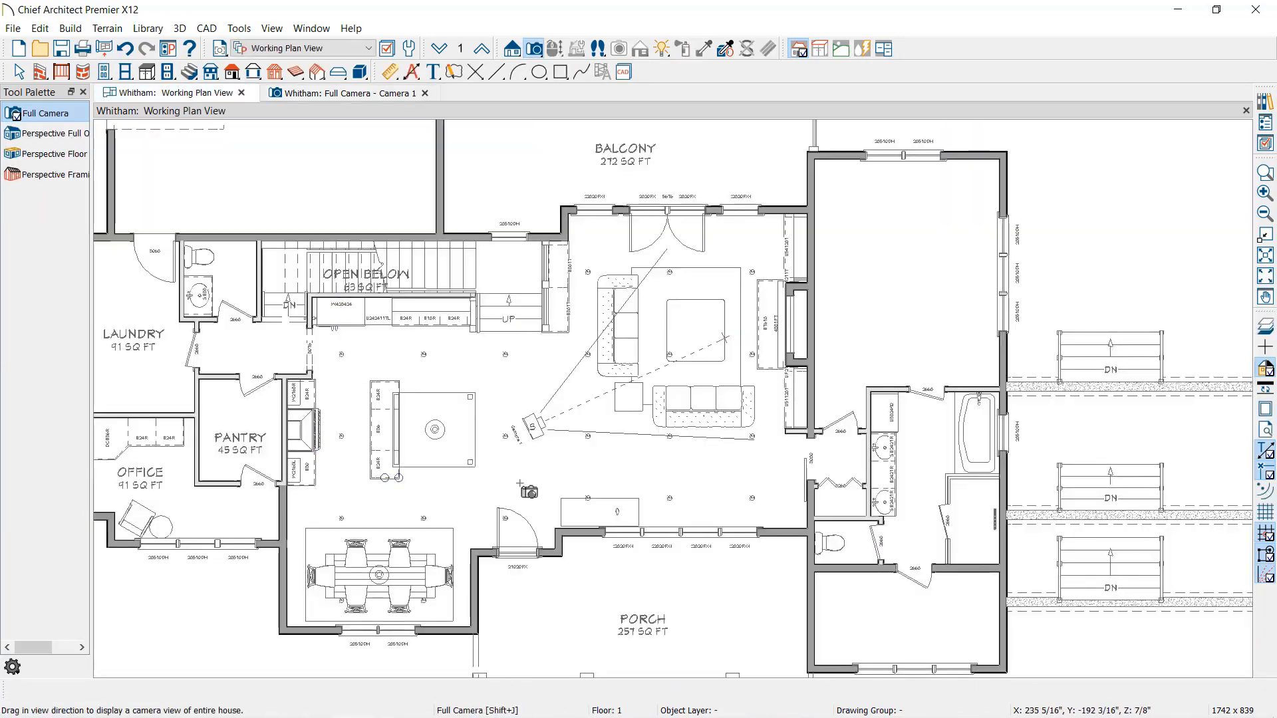
key(space)
click(548, 431)
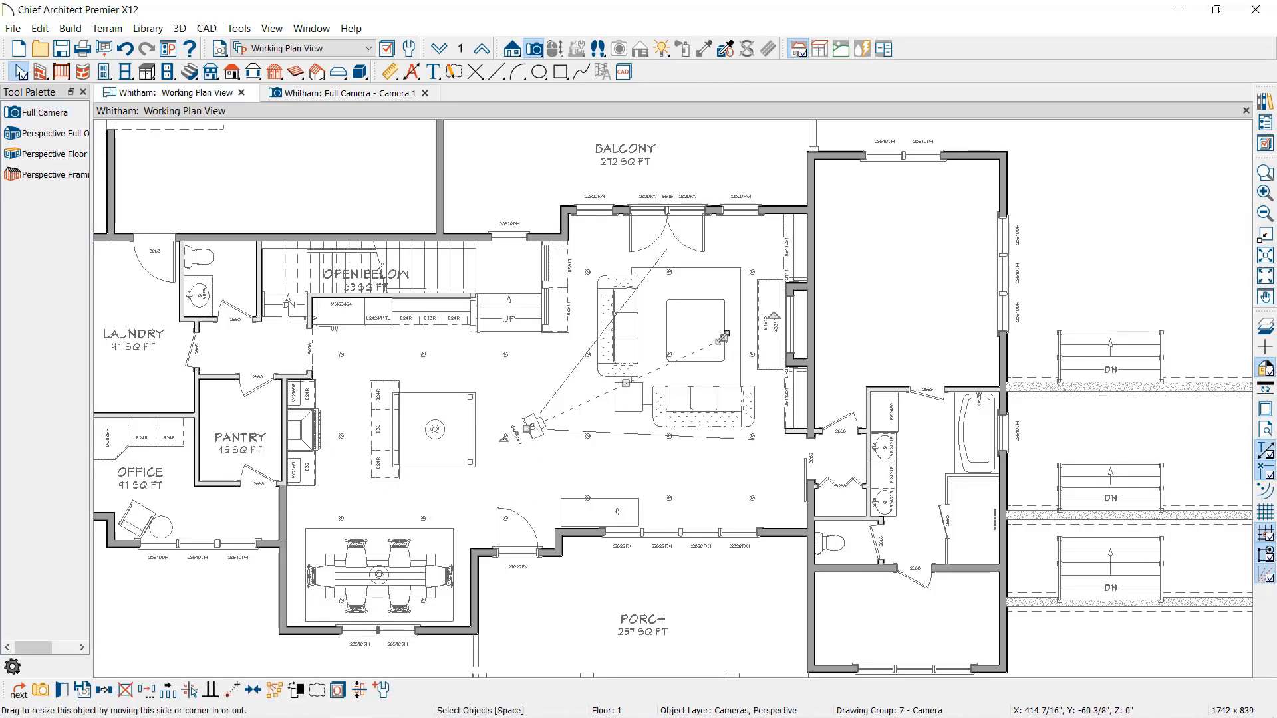
scroll(723, 343, up, 3)
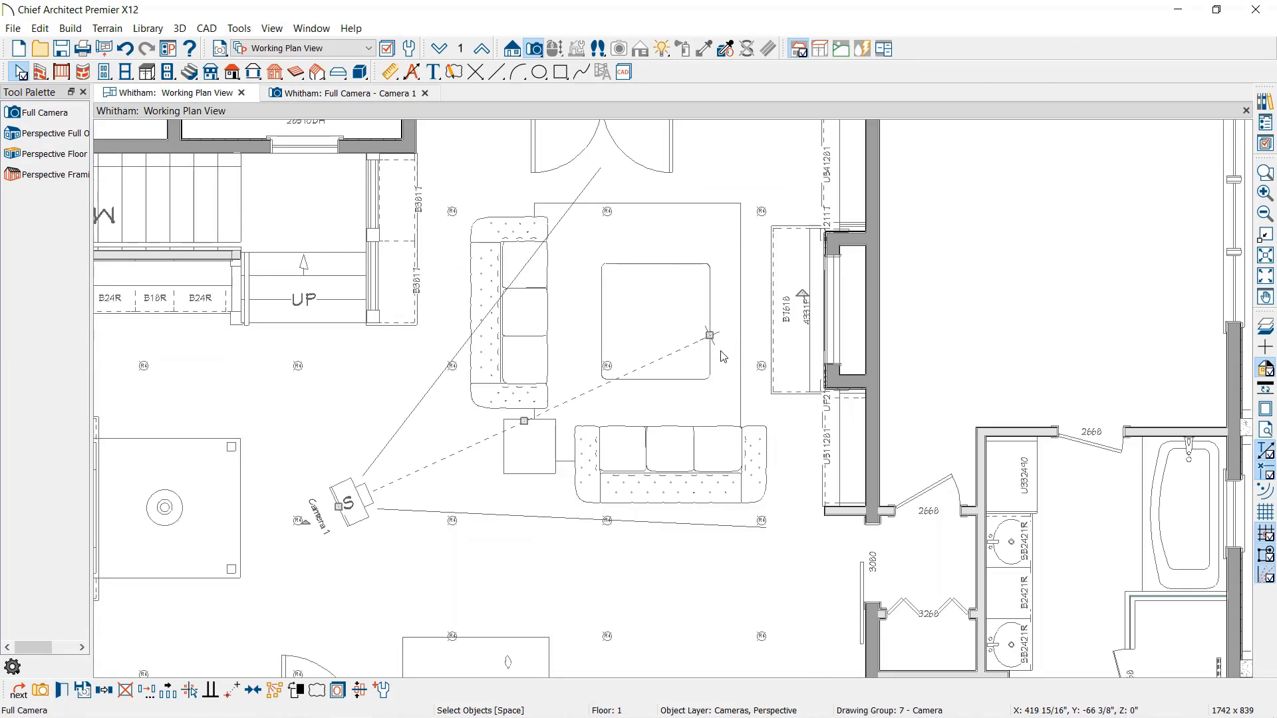
click(351, 93)
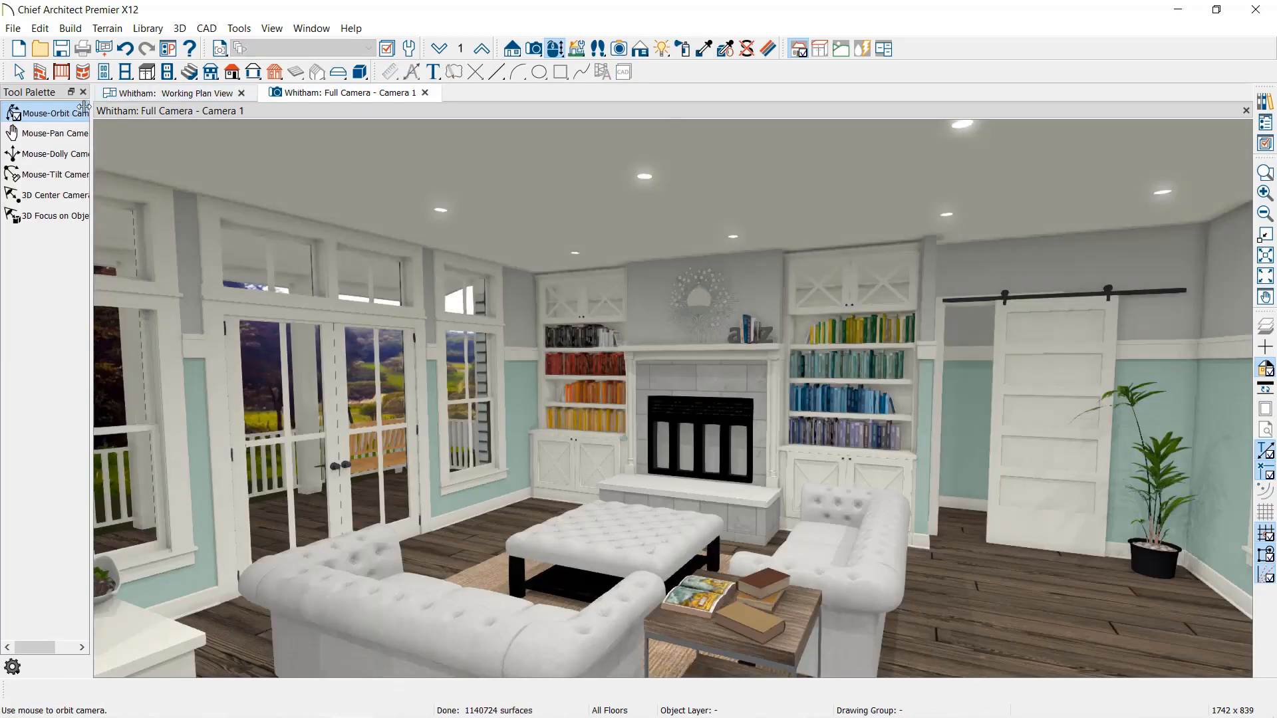
drag(843, 368, 812, 368)
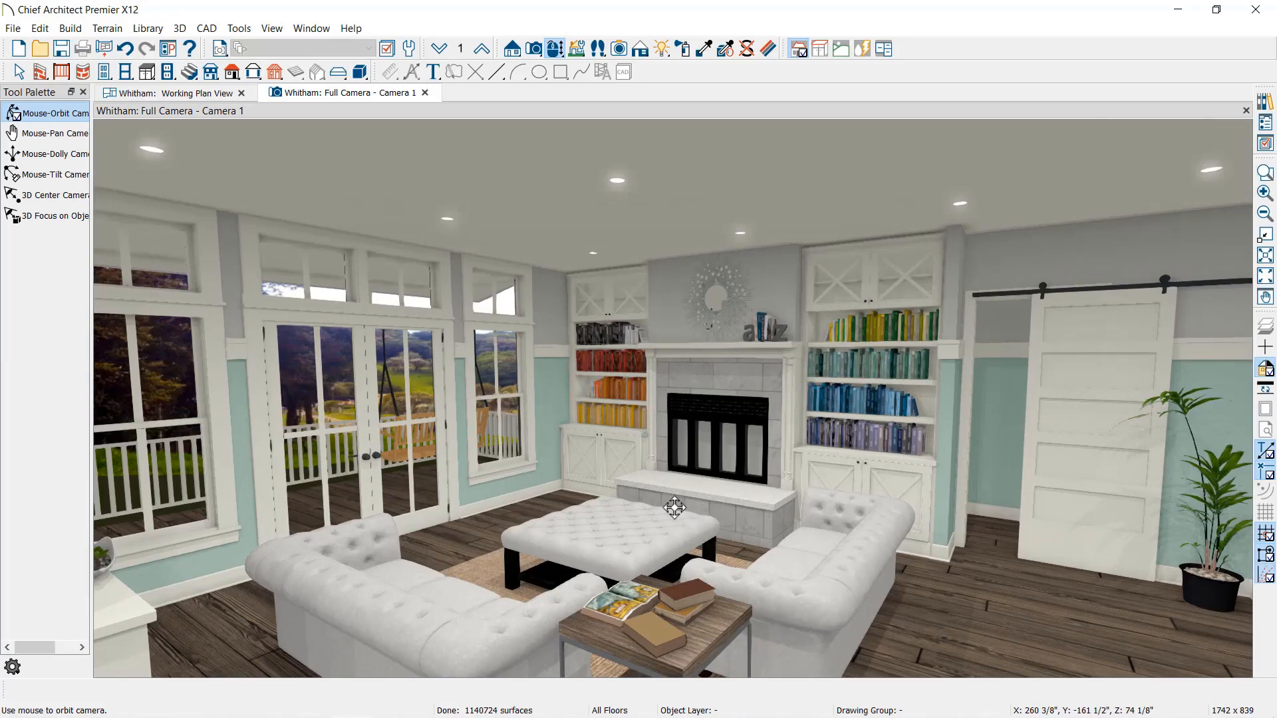
Move the camera's focal point in the plan onto the camera symbol itself and return to the camera view
click(208, 97)
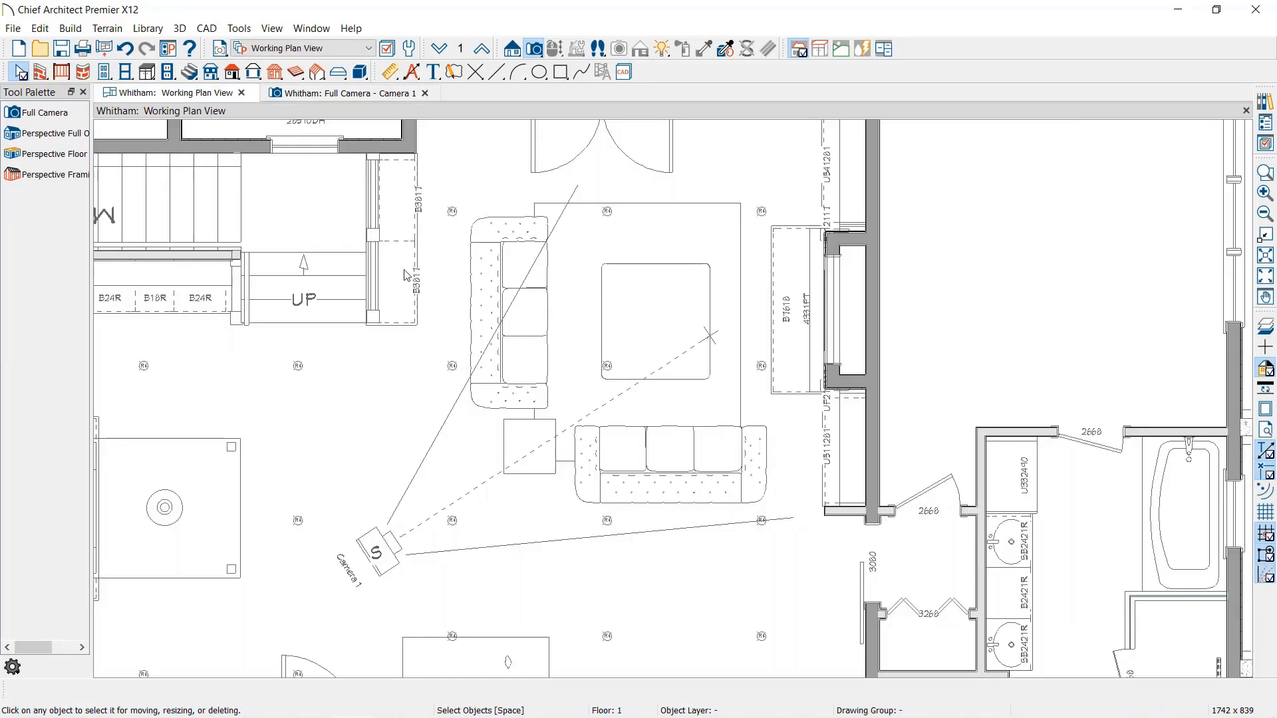
middle_drag(750, 411, 819, 362)
click(454, 500)
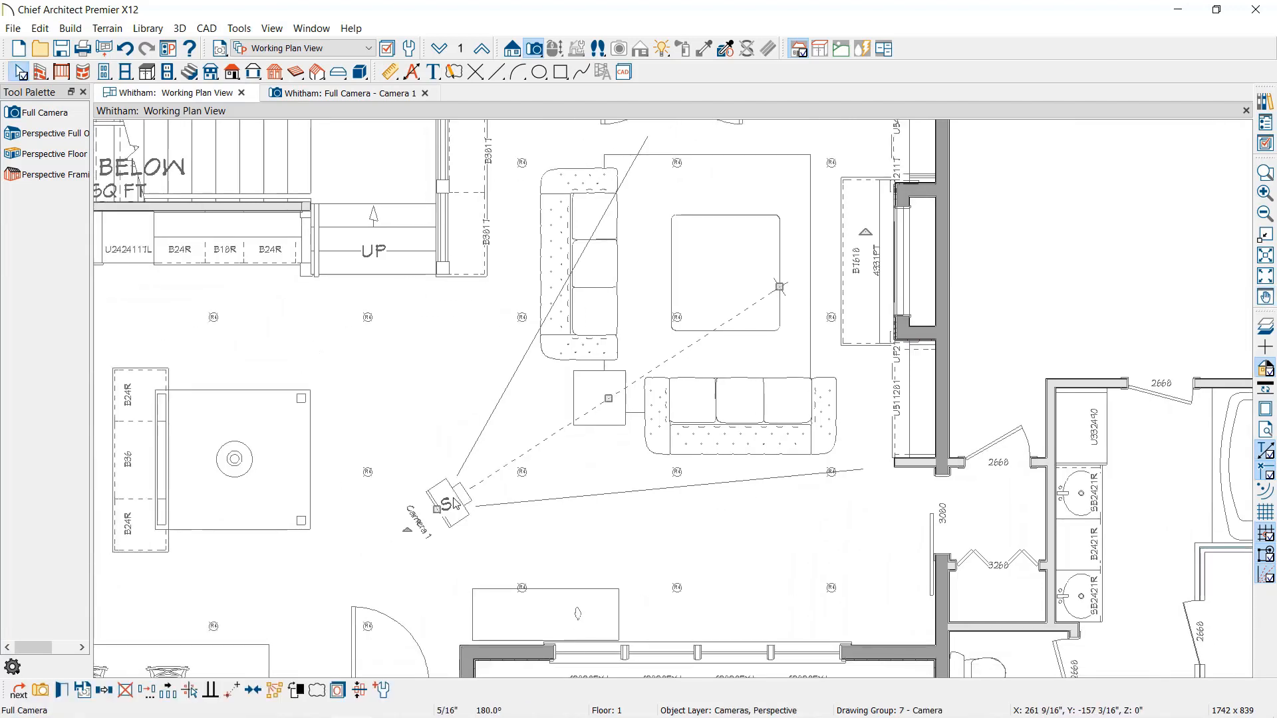
drag(782, 287, 447, 504)
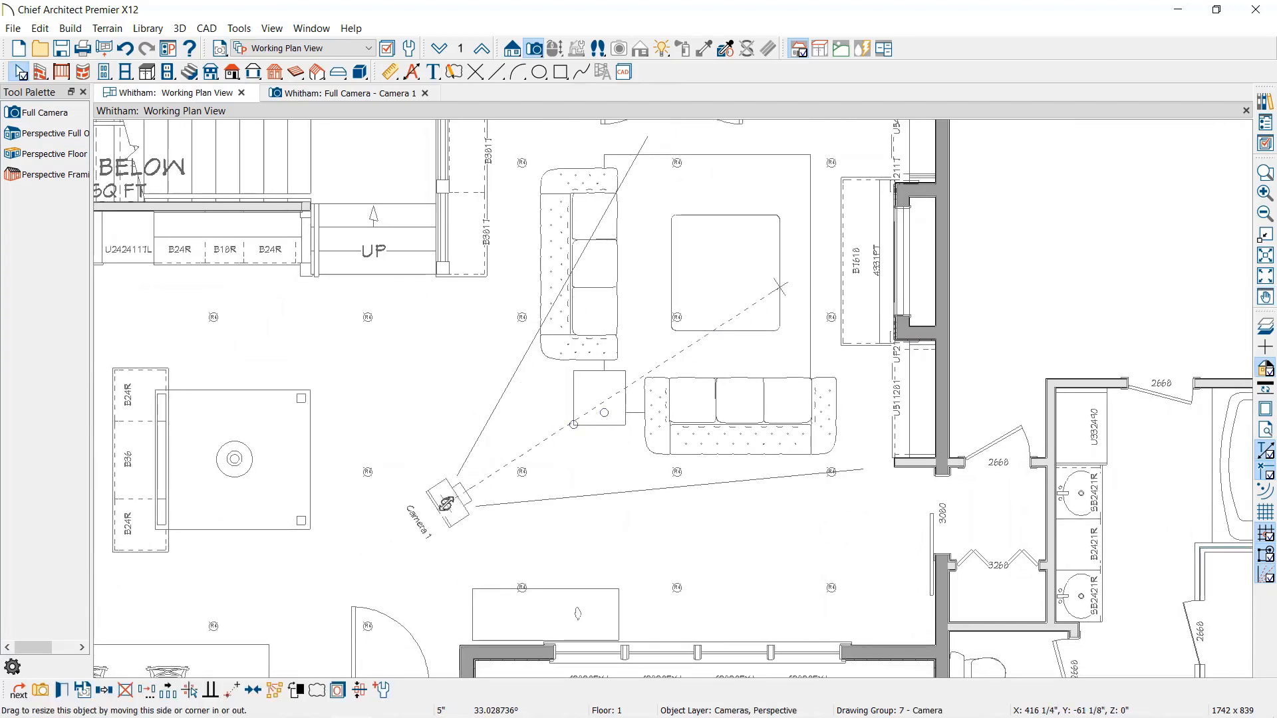
click(339, 94)
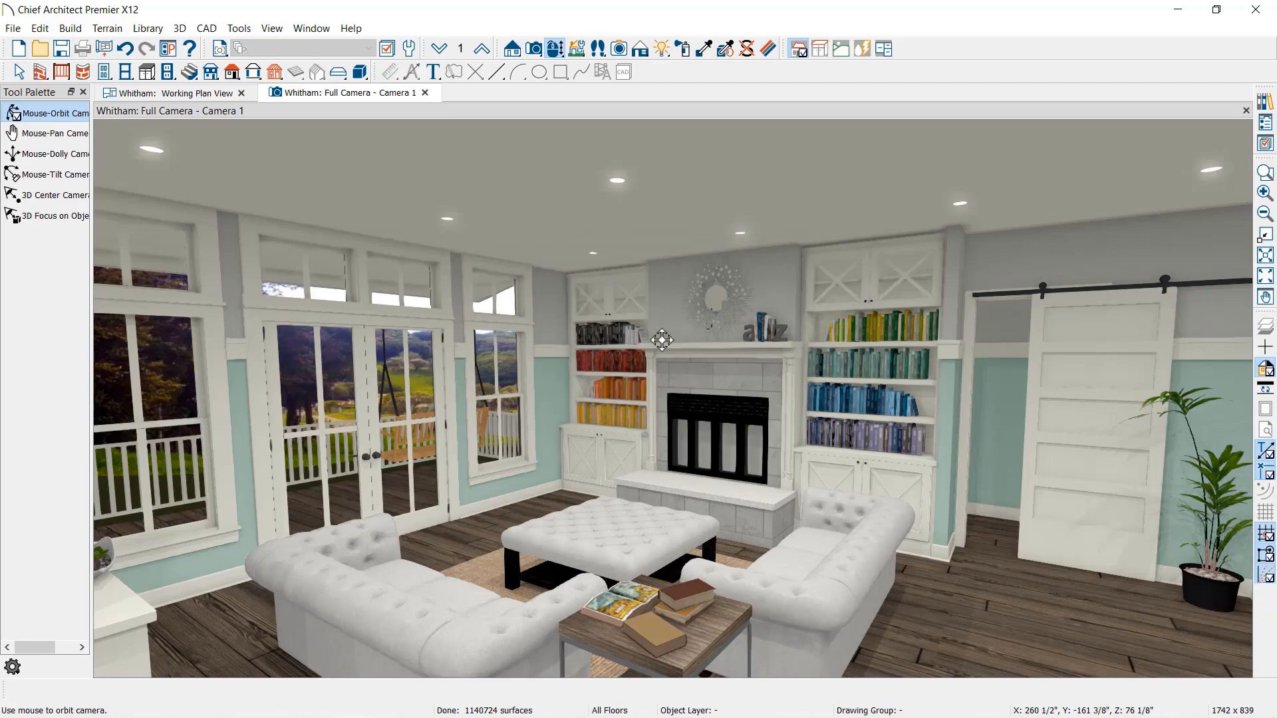
Turn the camera in place and lower it to frame the sofas, side table and fireplace
drag(330, 359, 955, 385)
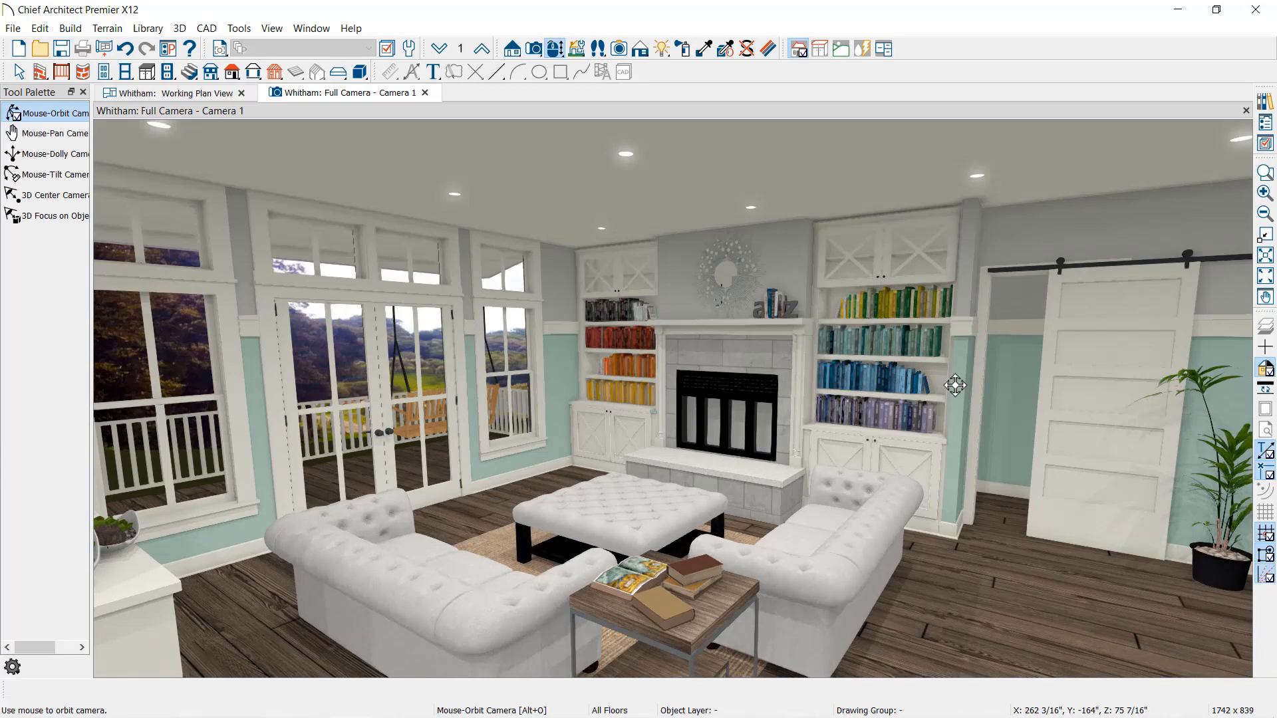
drag(798, 384, 860, 384)
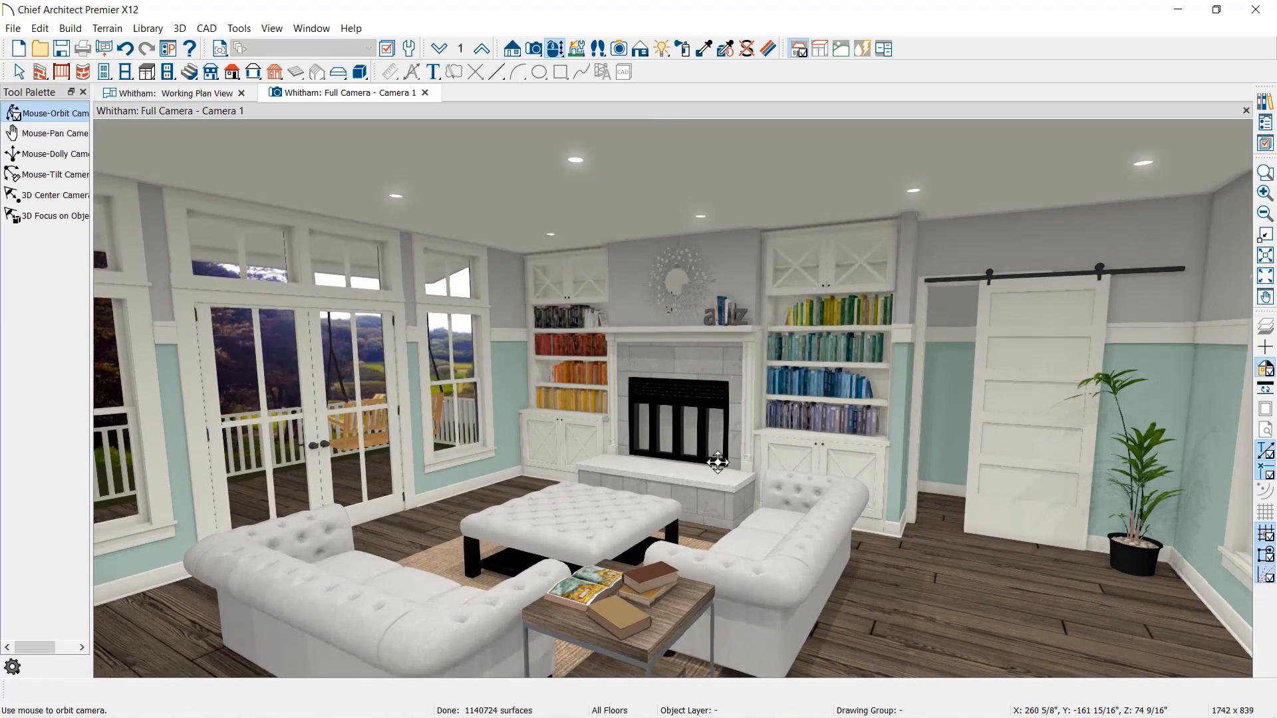
middle_drag(717, 453, 718, 453)
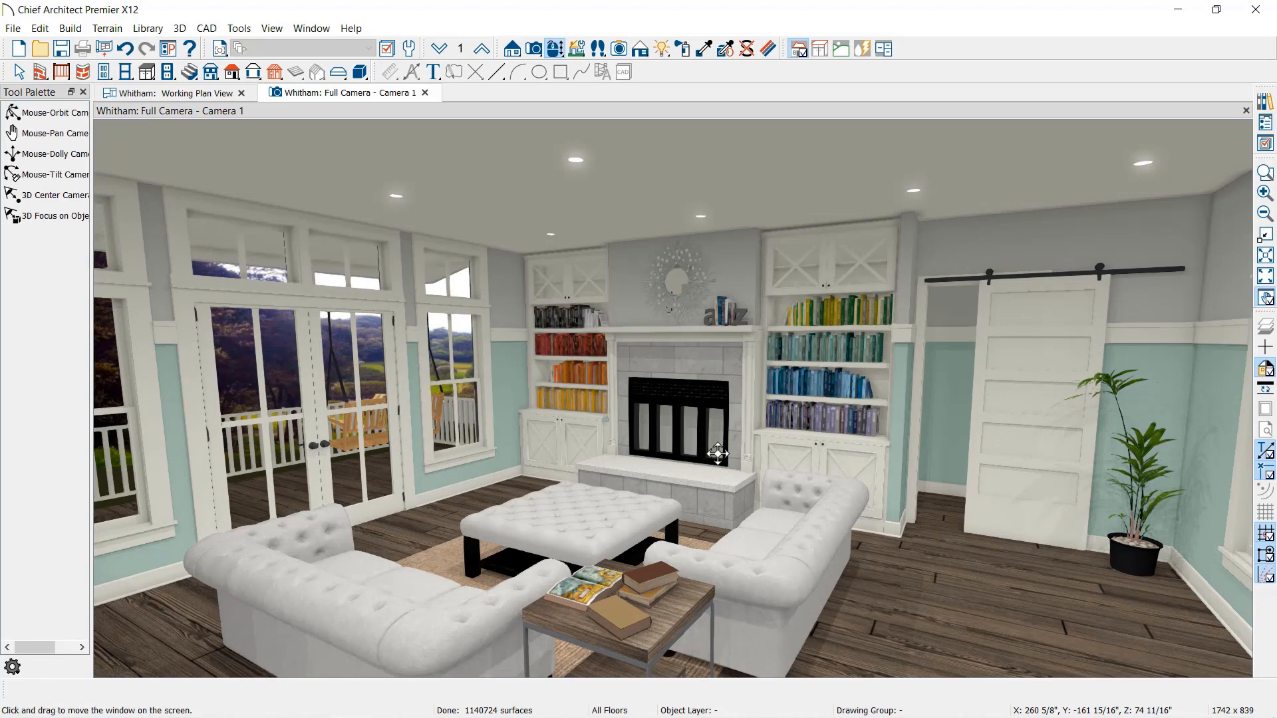
drag(717, 454, 728, 295)
middle_drag(729, 297, 707, 193)
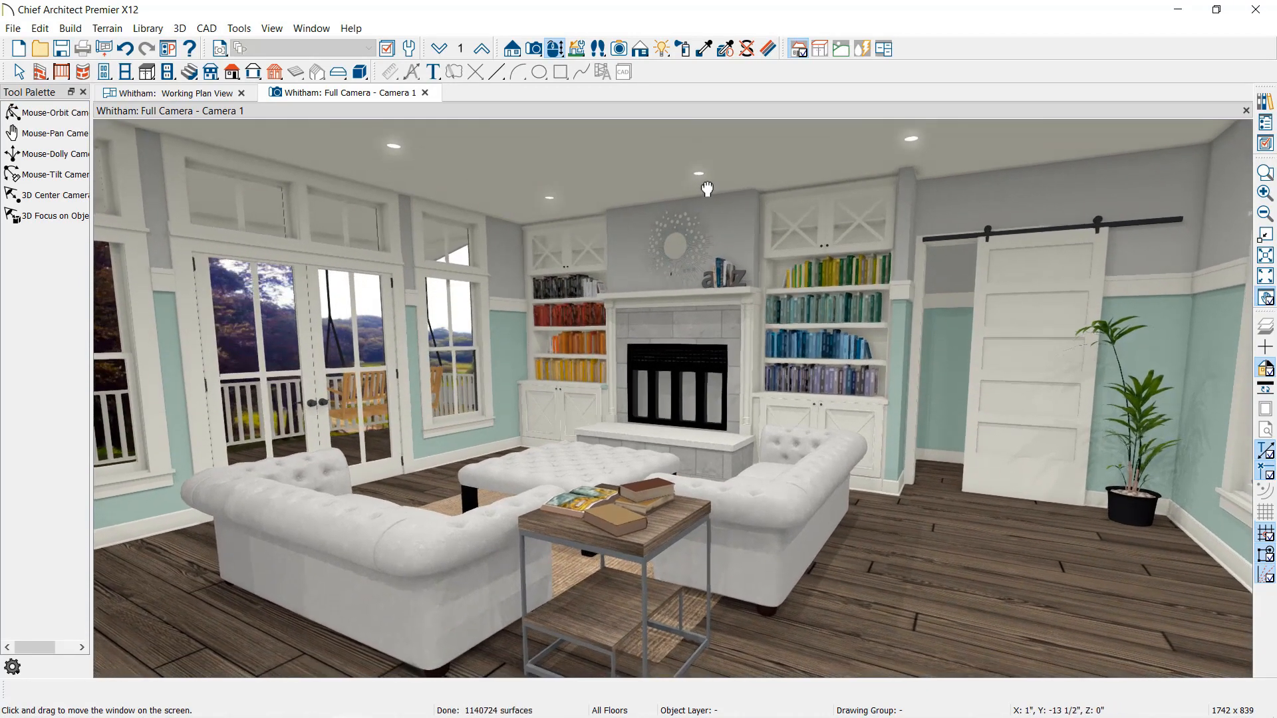
drag(752, 412, 604, 394)
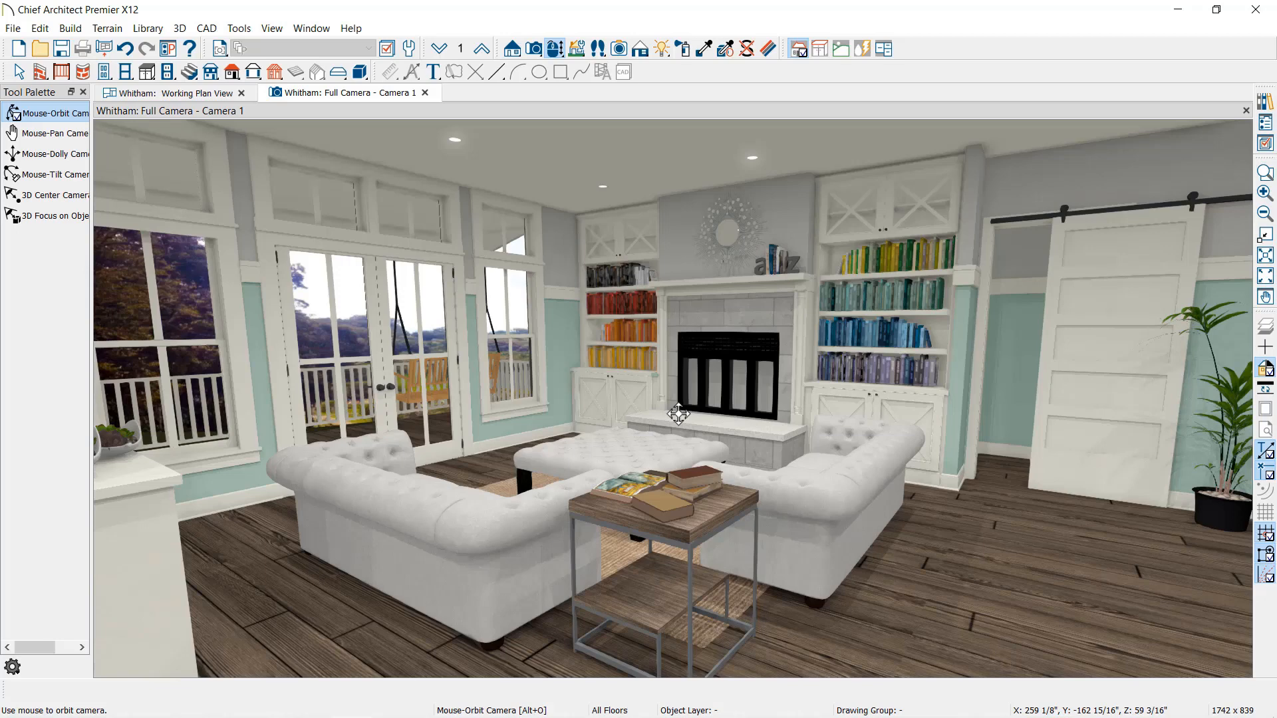
Apply the Physically Based rendering technique with Improve Lighting Quality enabled and Brightness set to 90
click(646, 55)
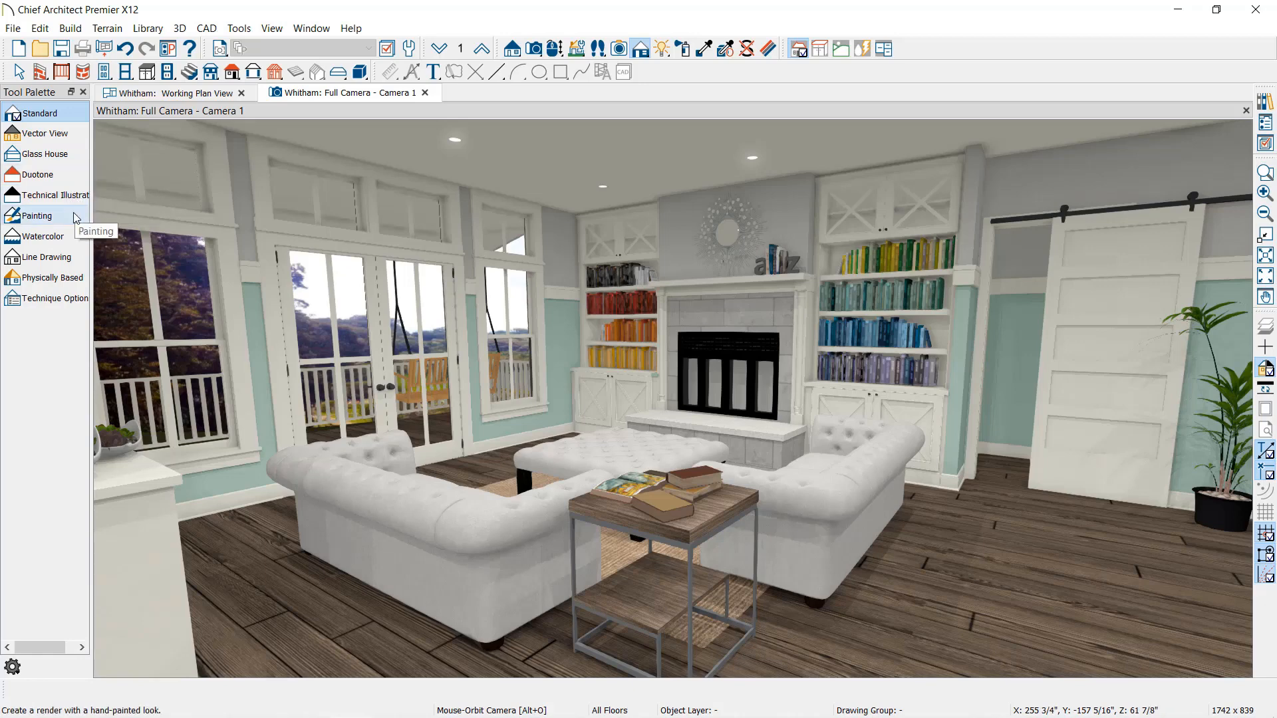
click(58, 280)
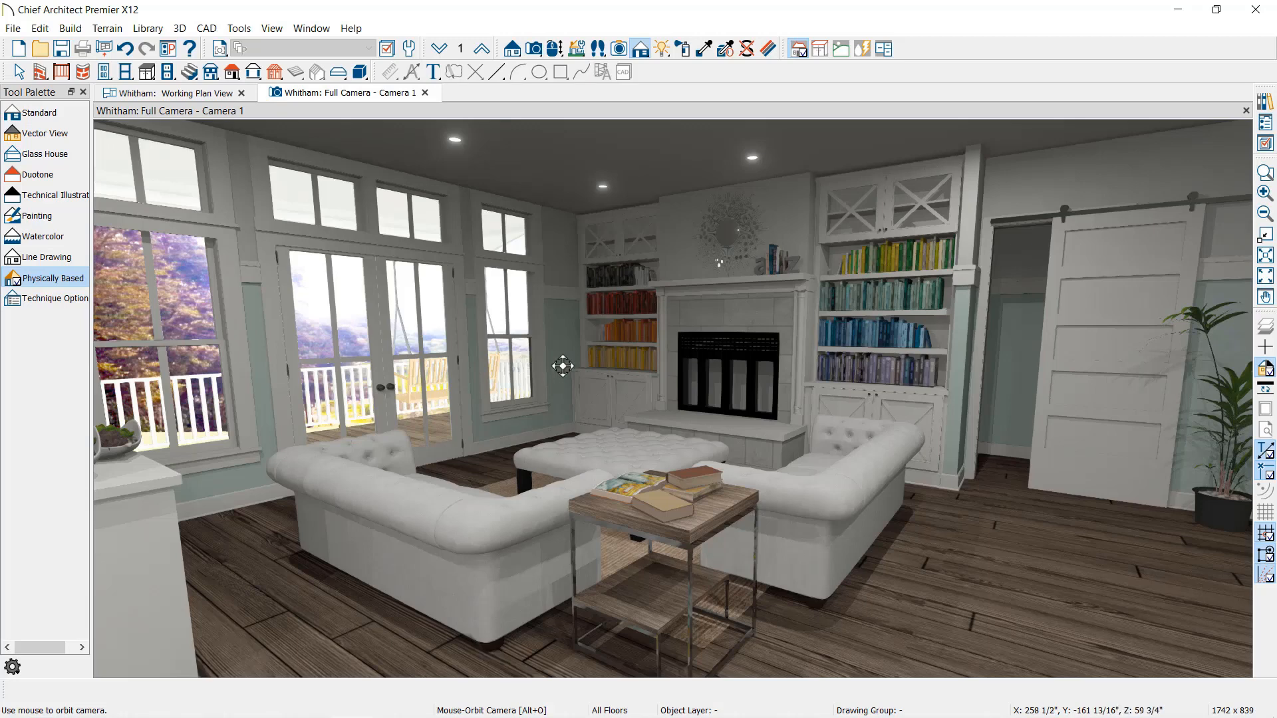
click(49, 299)
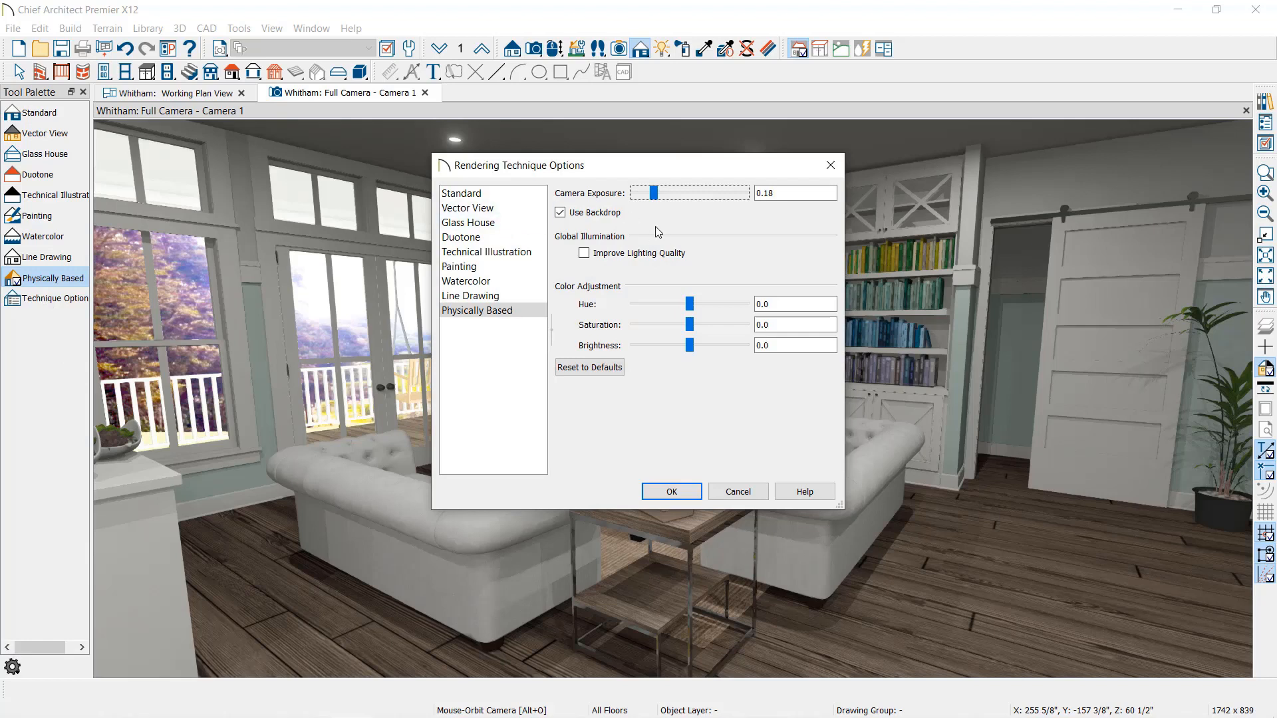
click(584, 256)
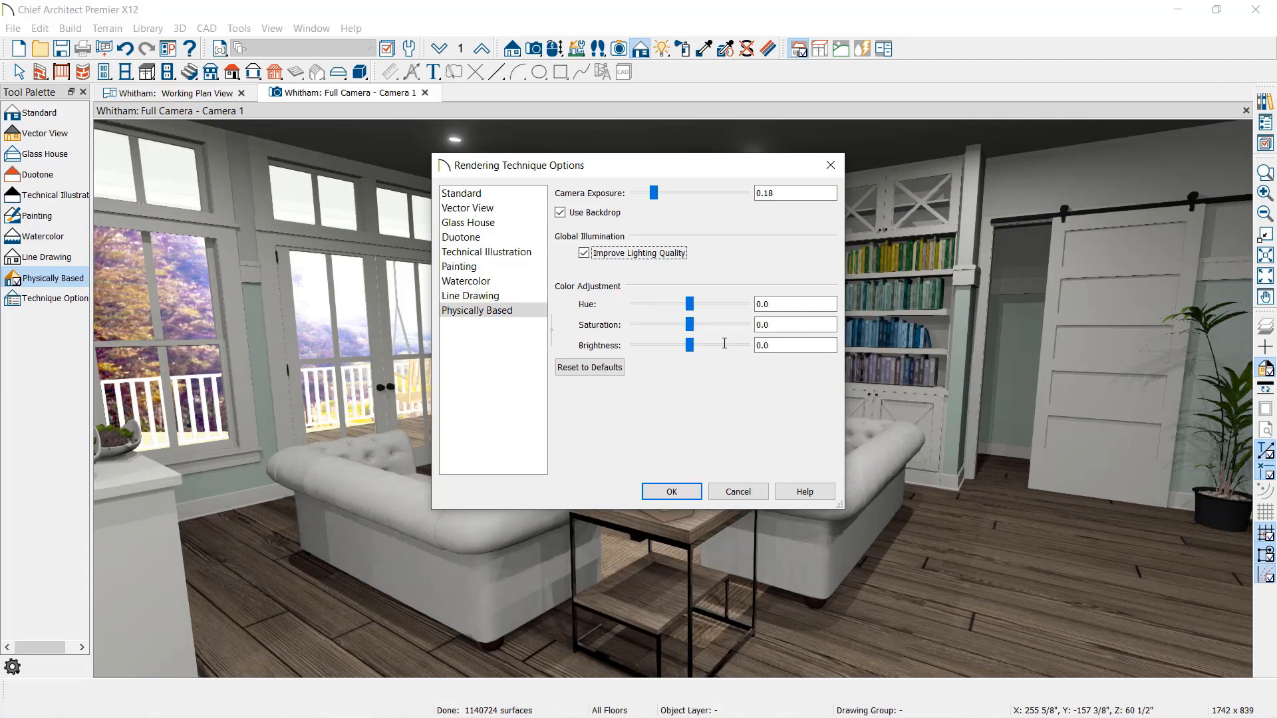
drag(779, 345, 724, 343)
text(90)
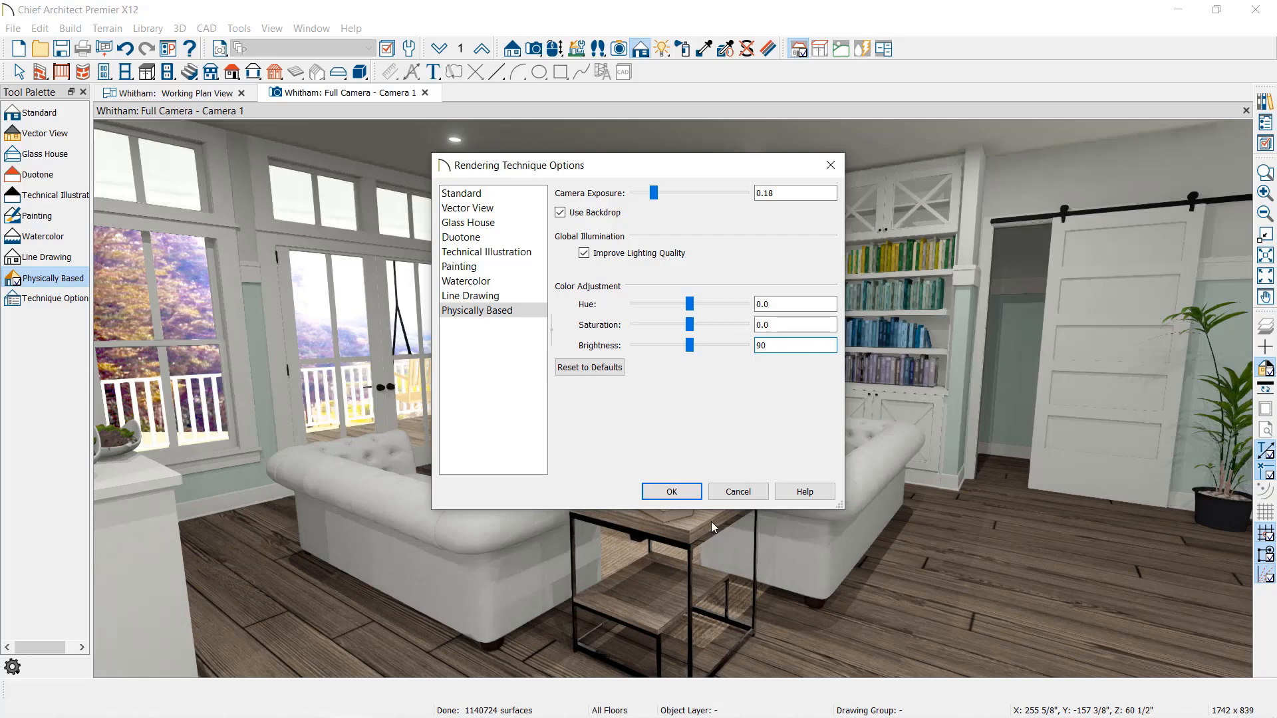
key(Tab)
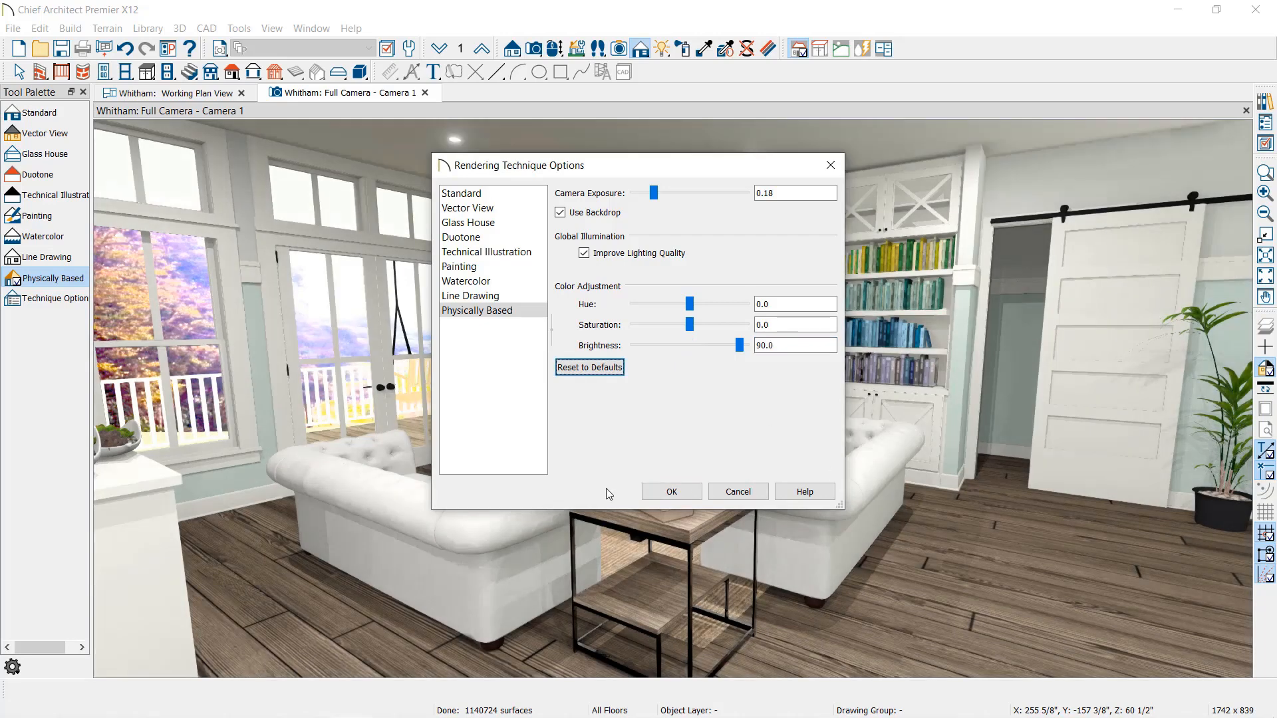
click(671, 492)
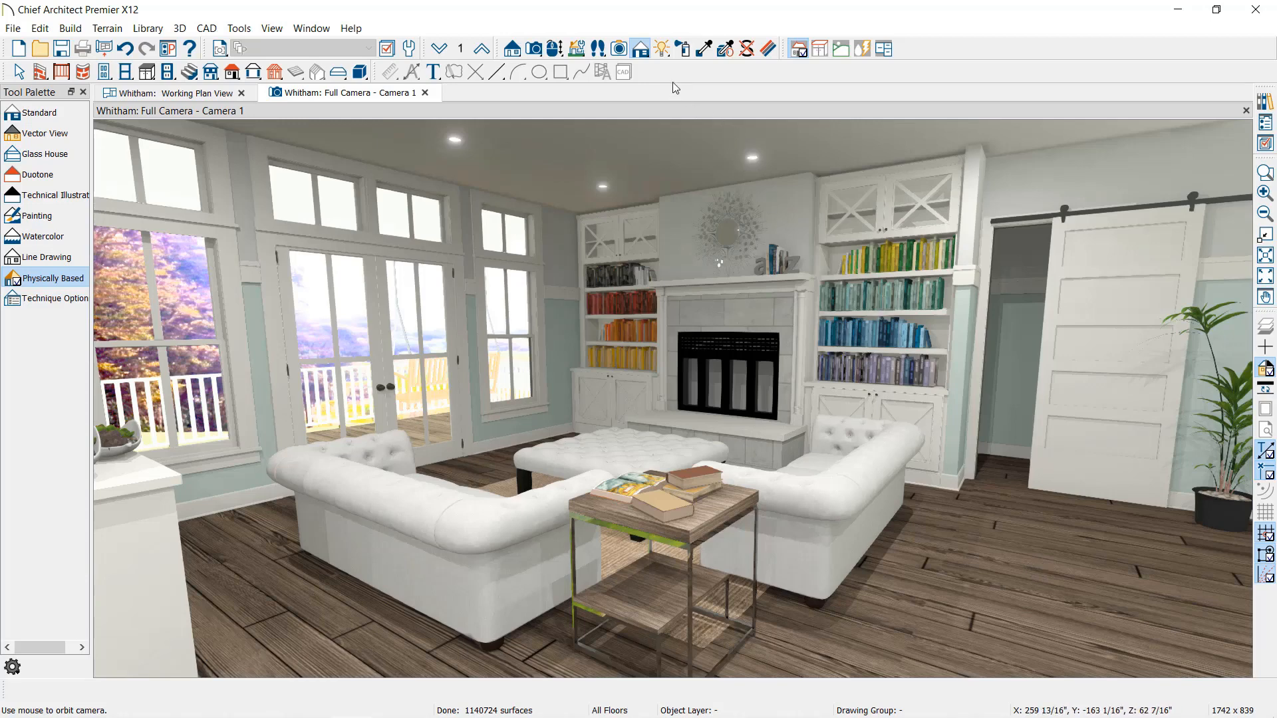
Set the generic sun's intensity for the camera to 1000 lux
click(662, 49)
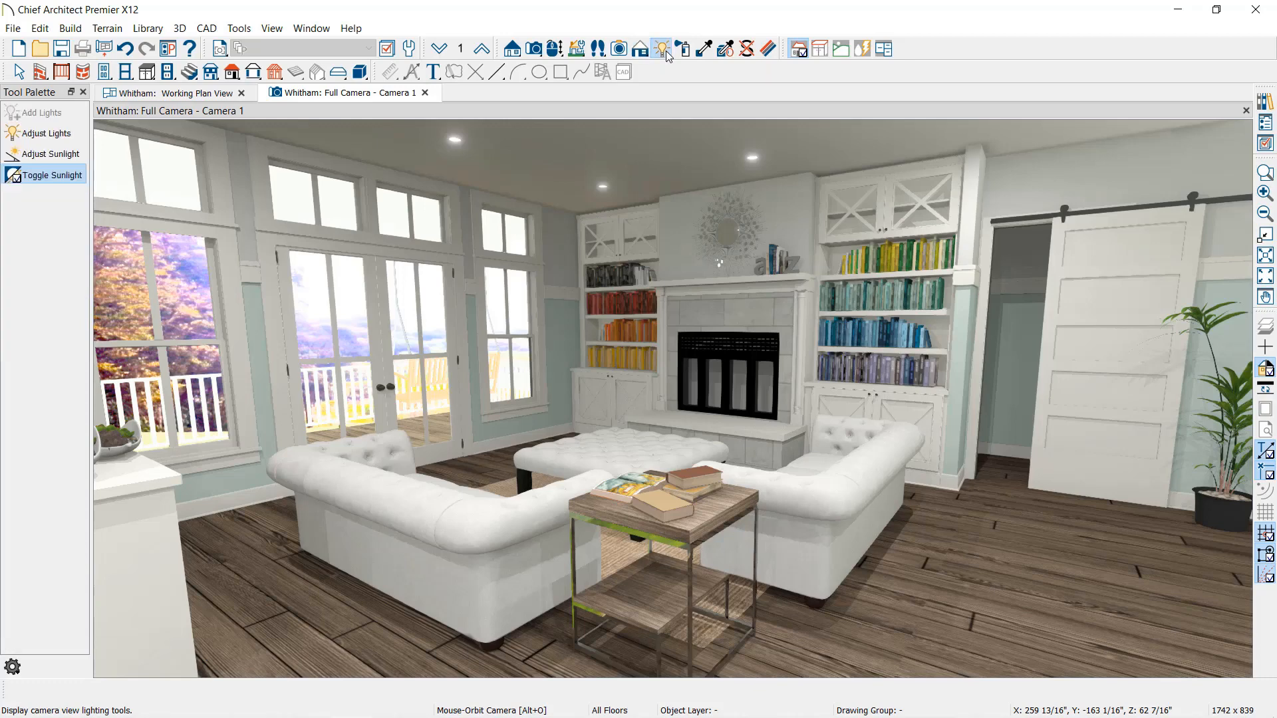
click(46, 154)
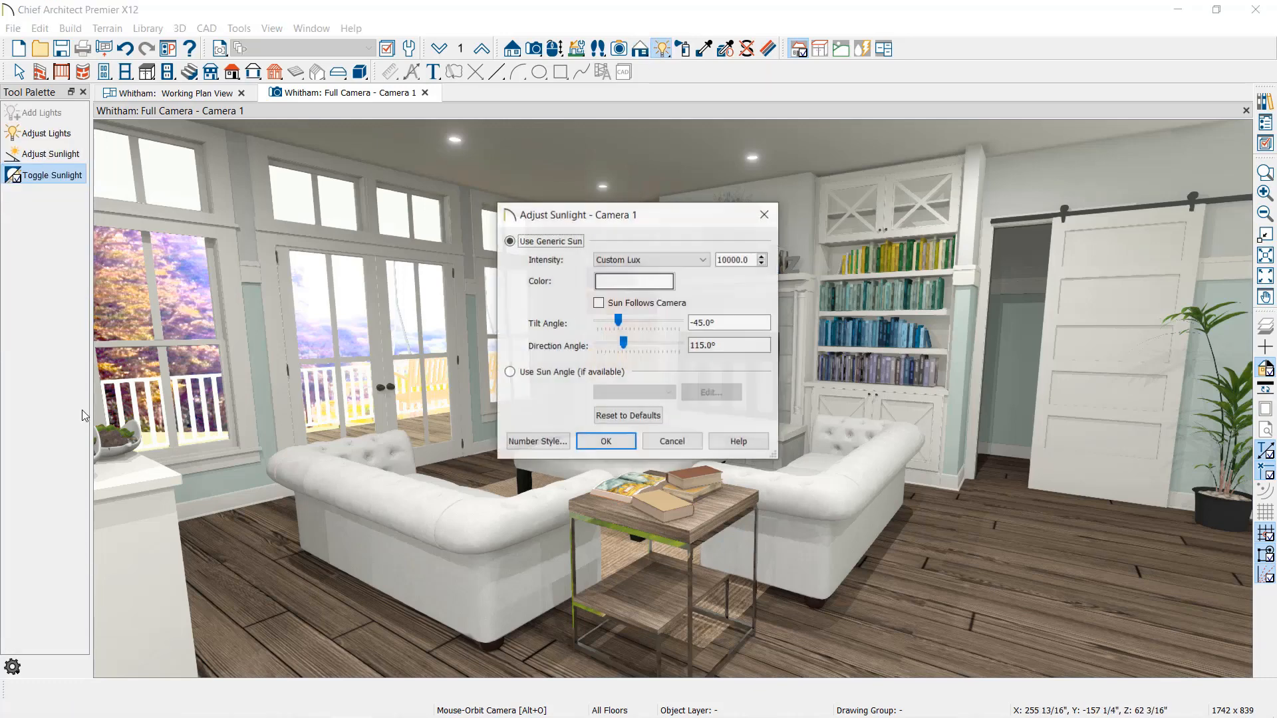
click(734, 260)
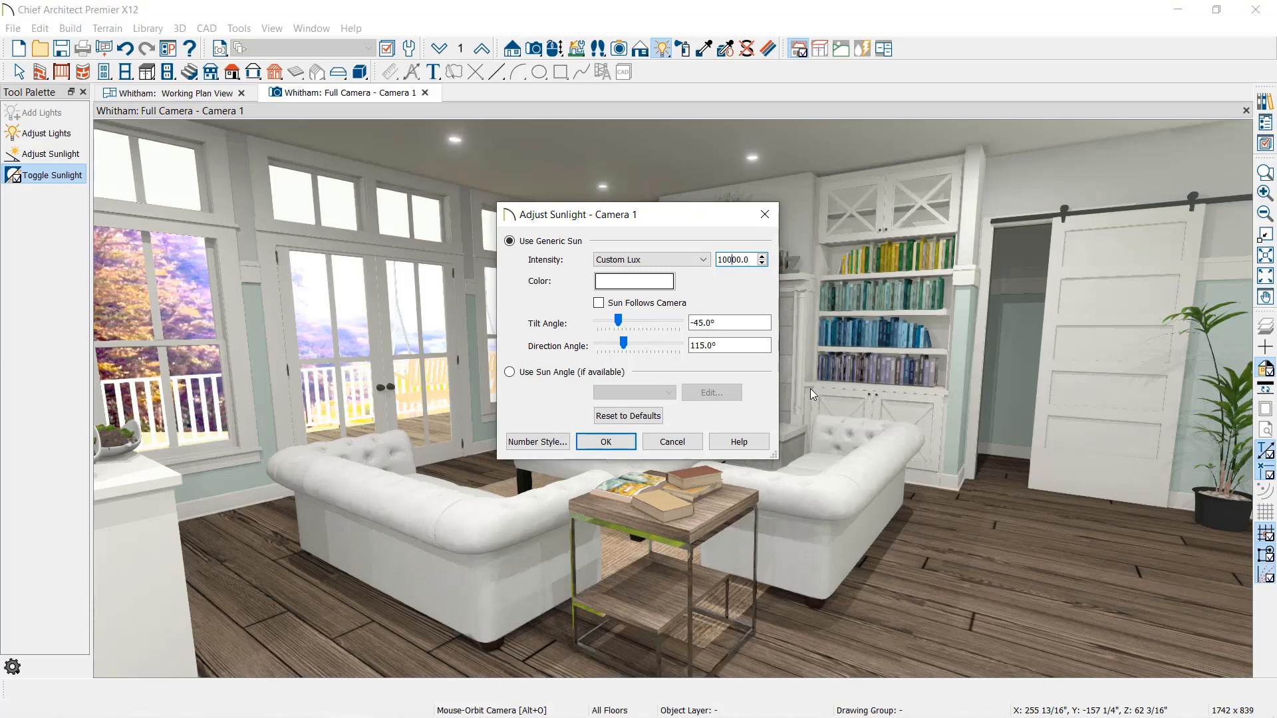
key(BackSpace)
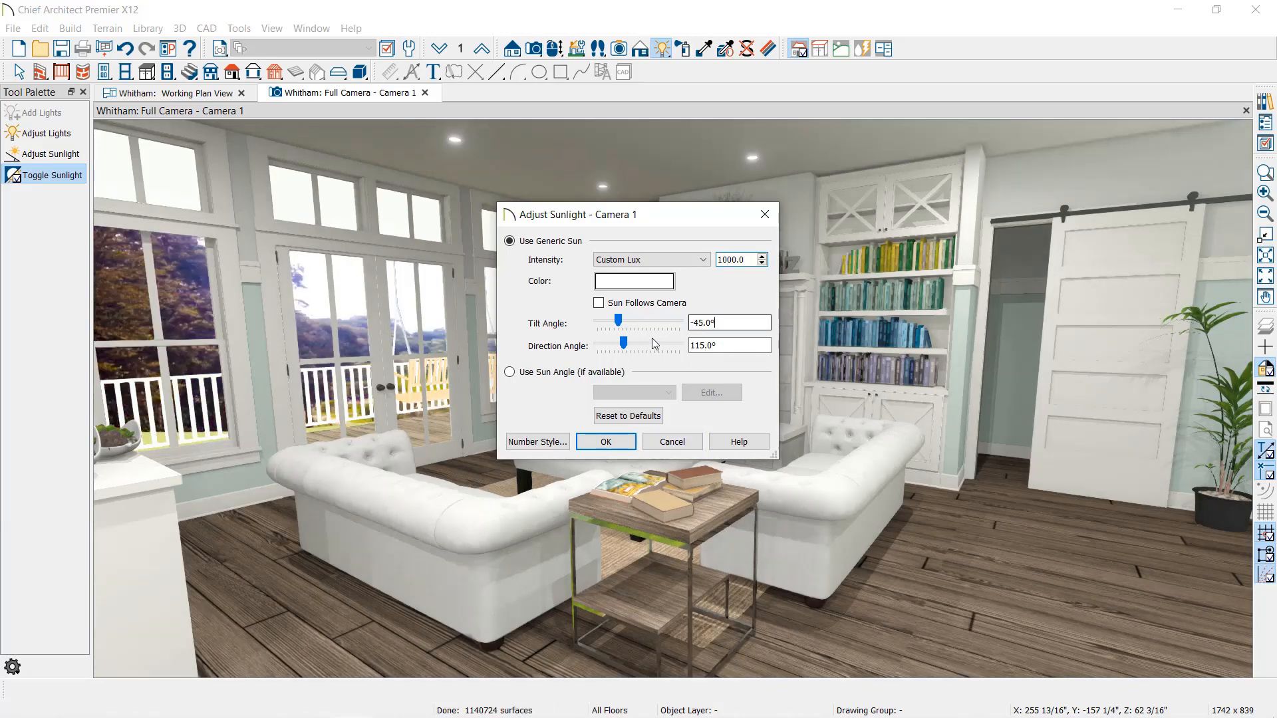
click(606, 442)
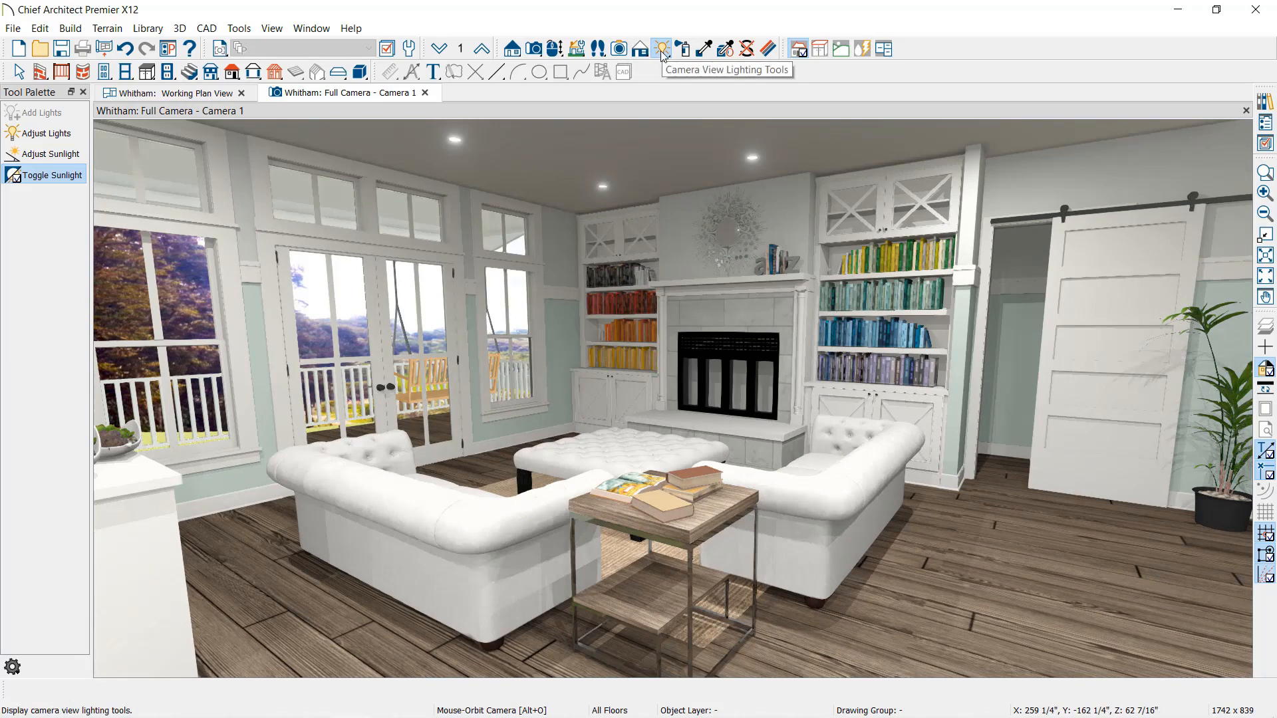
Switch the camera's lighting mode from Automatic to the Great Room light set and turn the camera towards the kitchen
click(62, 135)
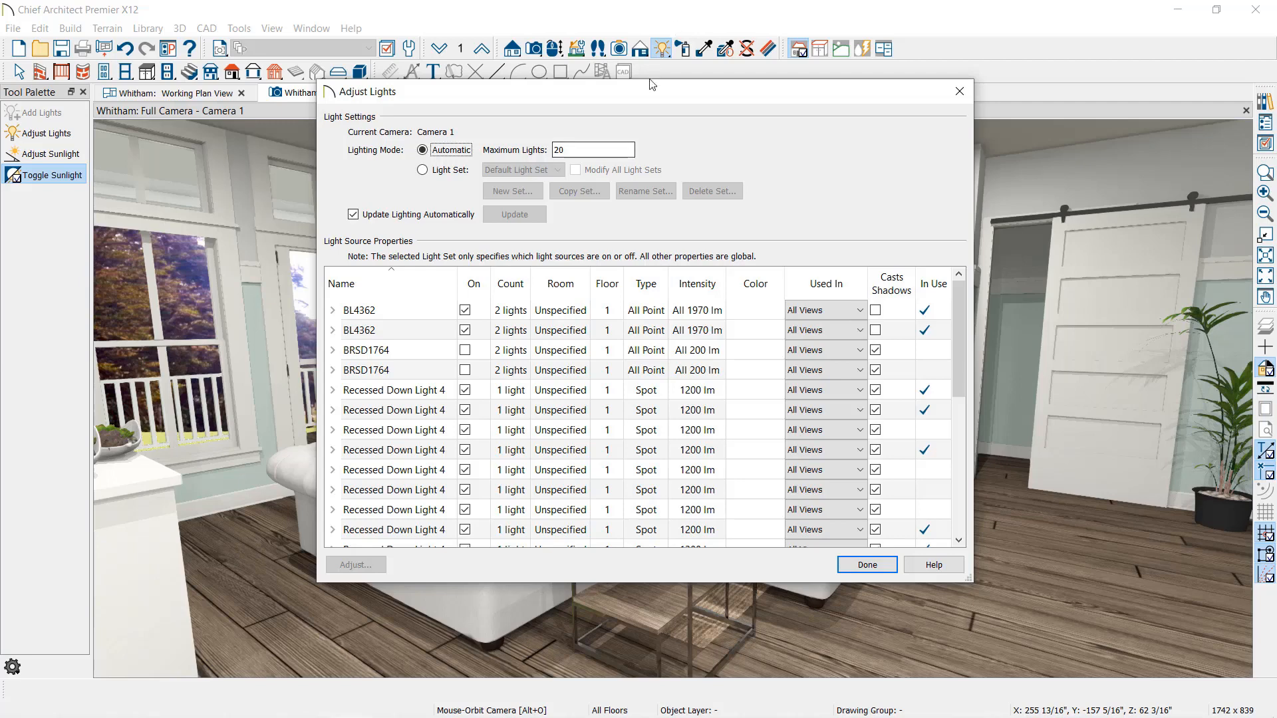
click(423, 172)
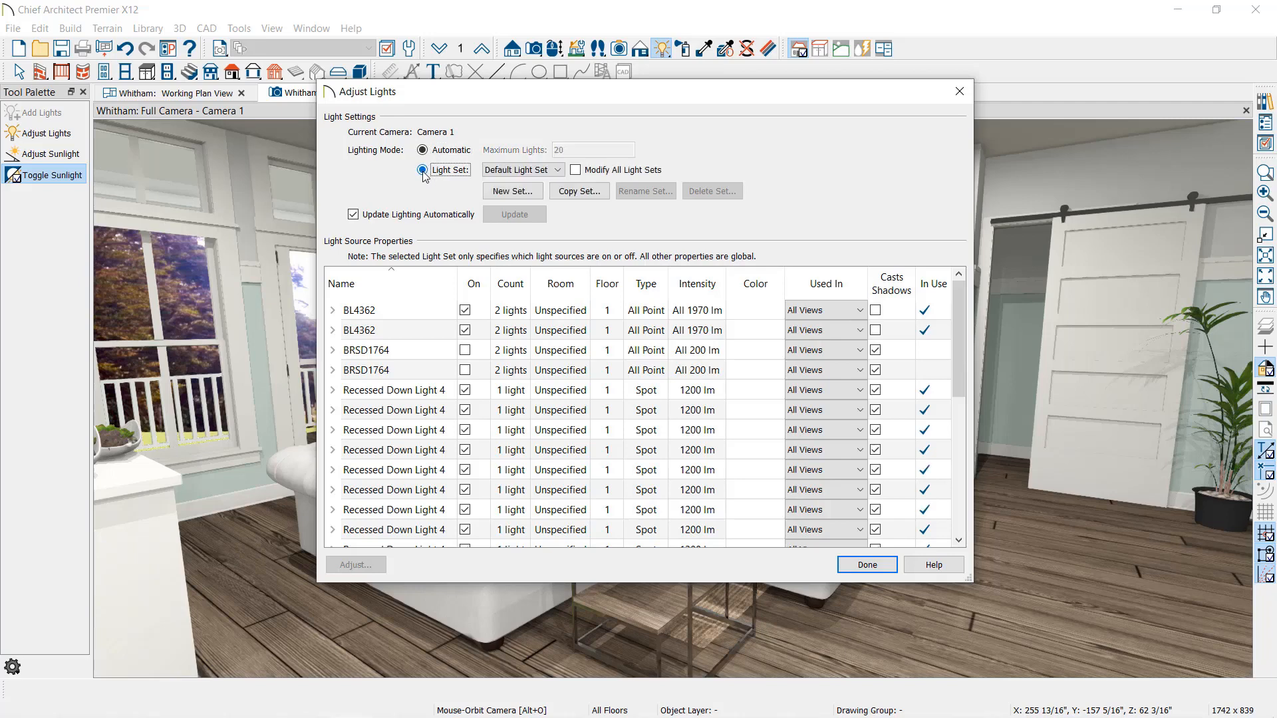
click(552, 171)
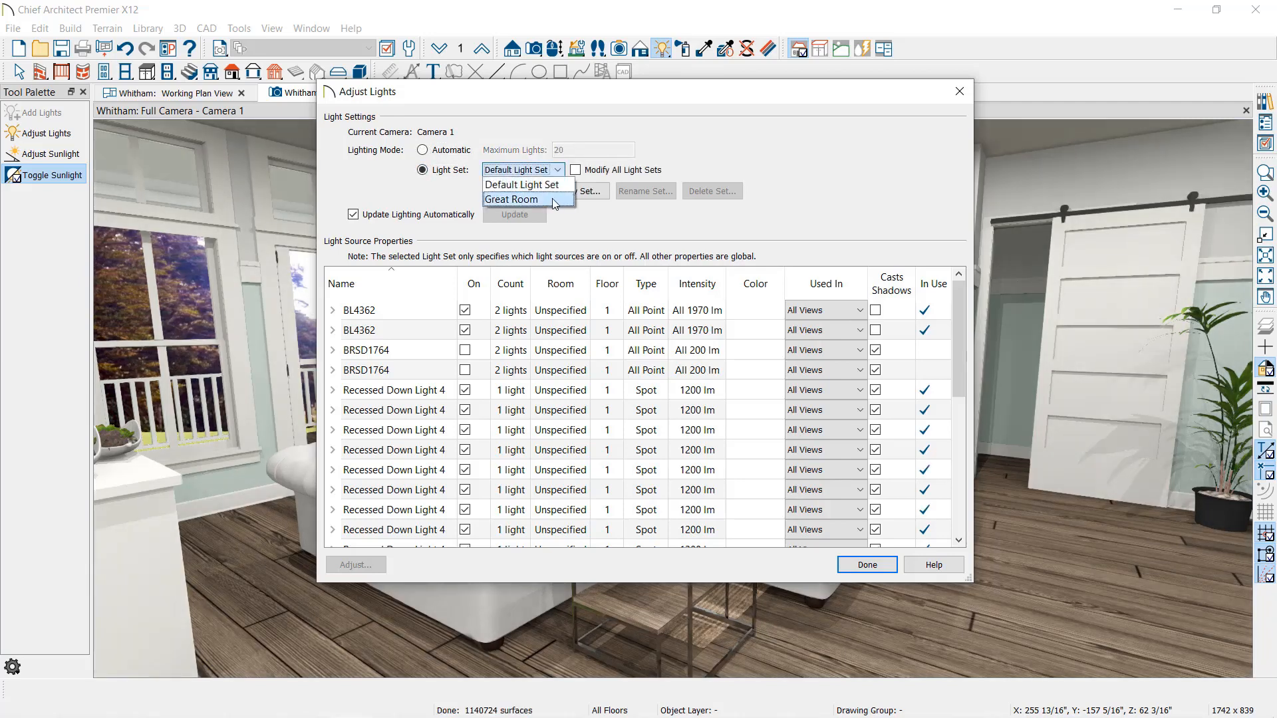
click(554, 200)
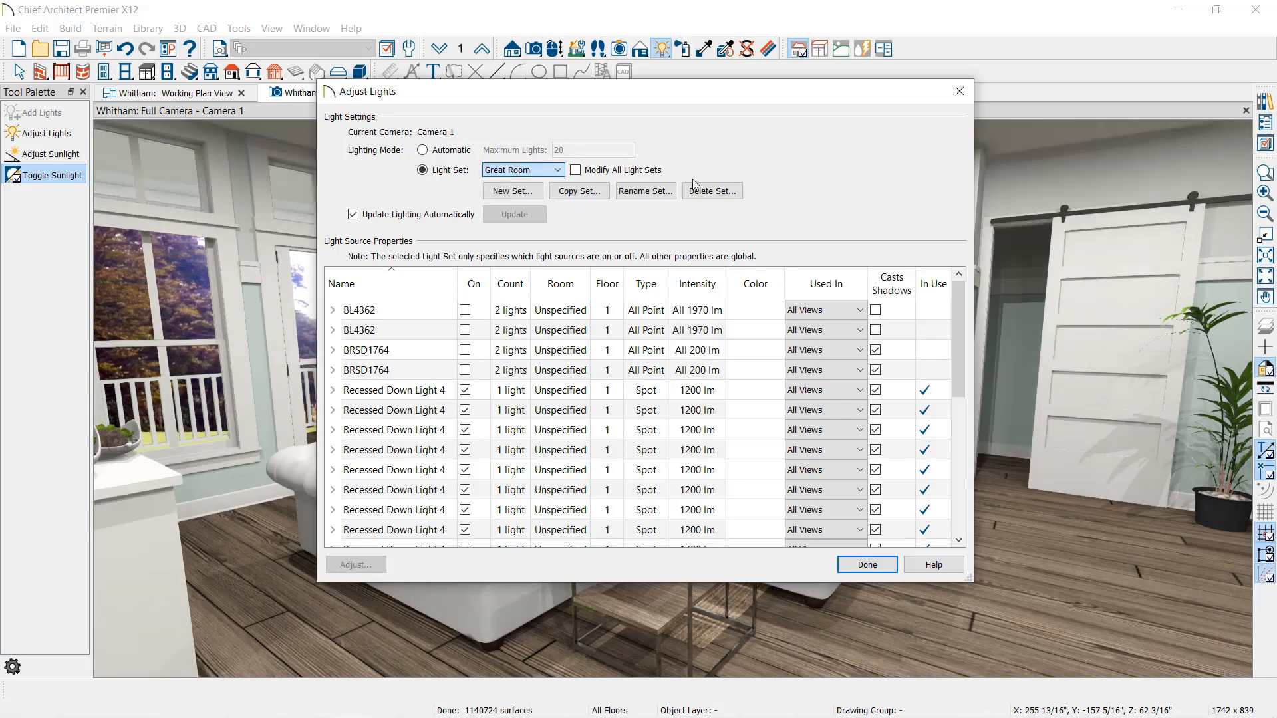
click(849, 565)
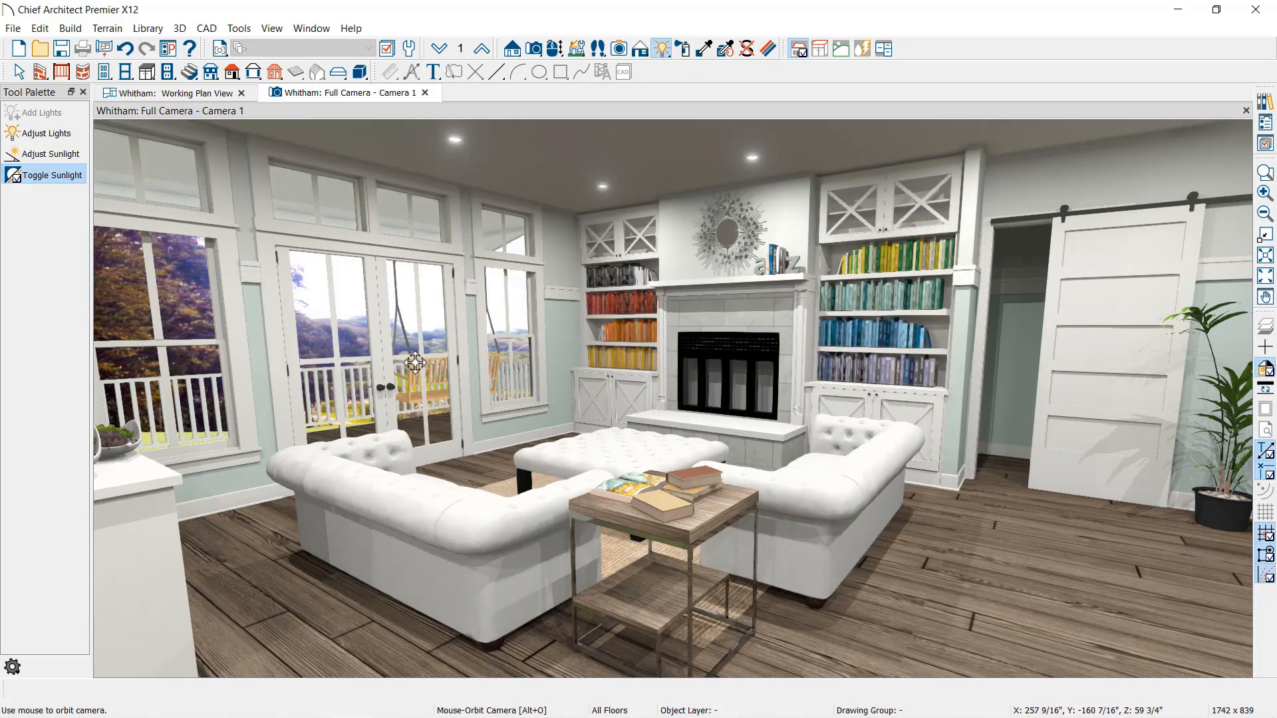
drag(791, 398, 679, 370)
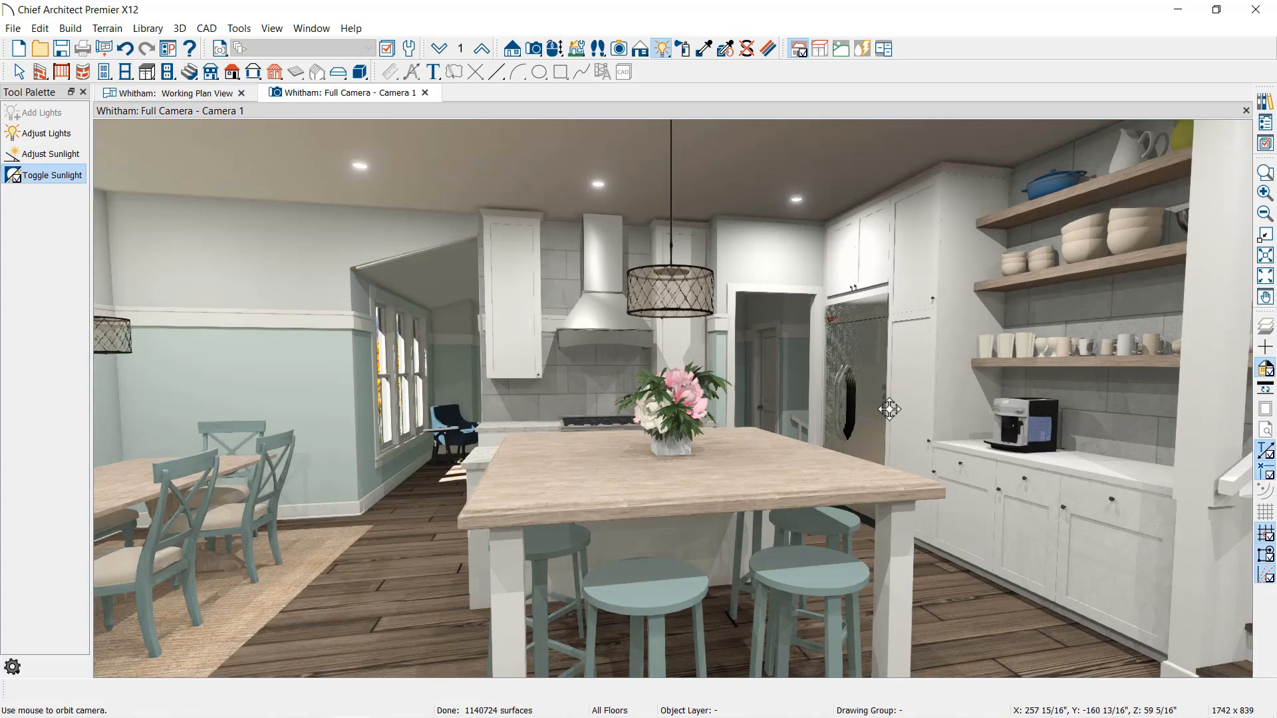
Orbit the camera around the room and frame the sofas, fireplace, patio doors and sliding barn door
drag(887, 376, 678, 415)
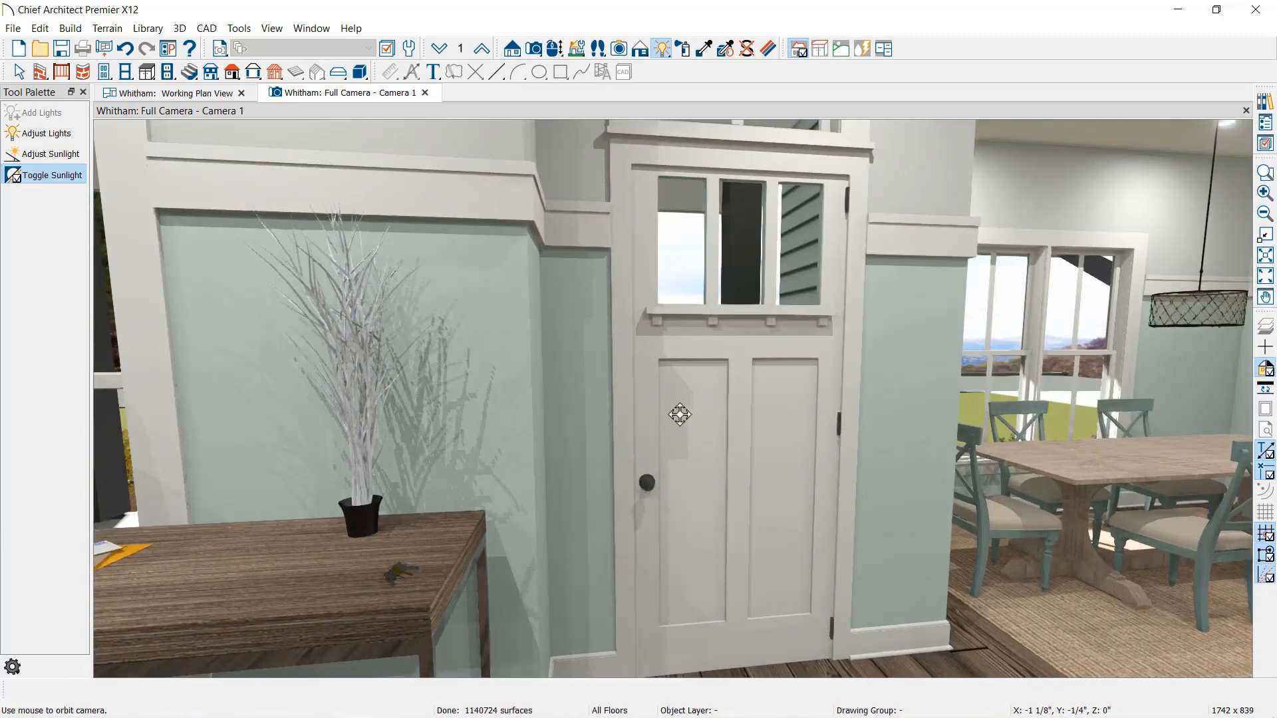
drag(806, 456, 475, 457)
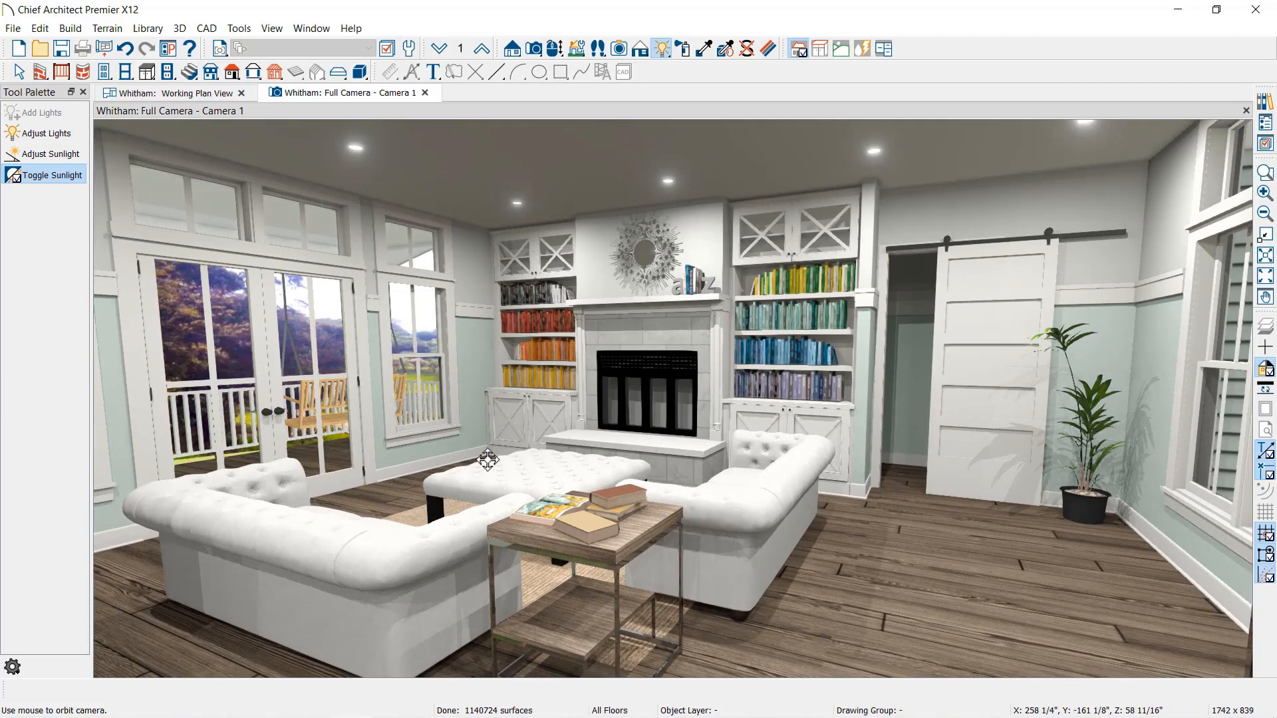
drag(487, 460, 443, 452)
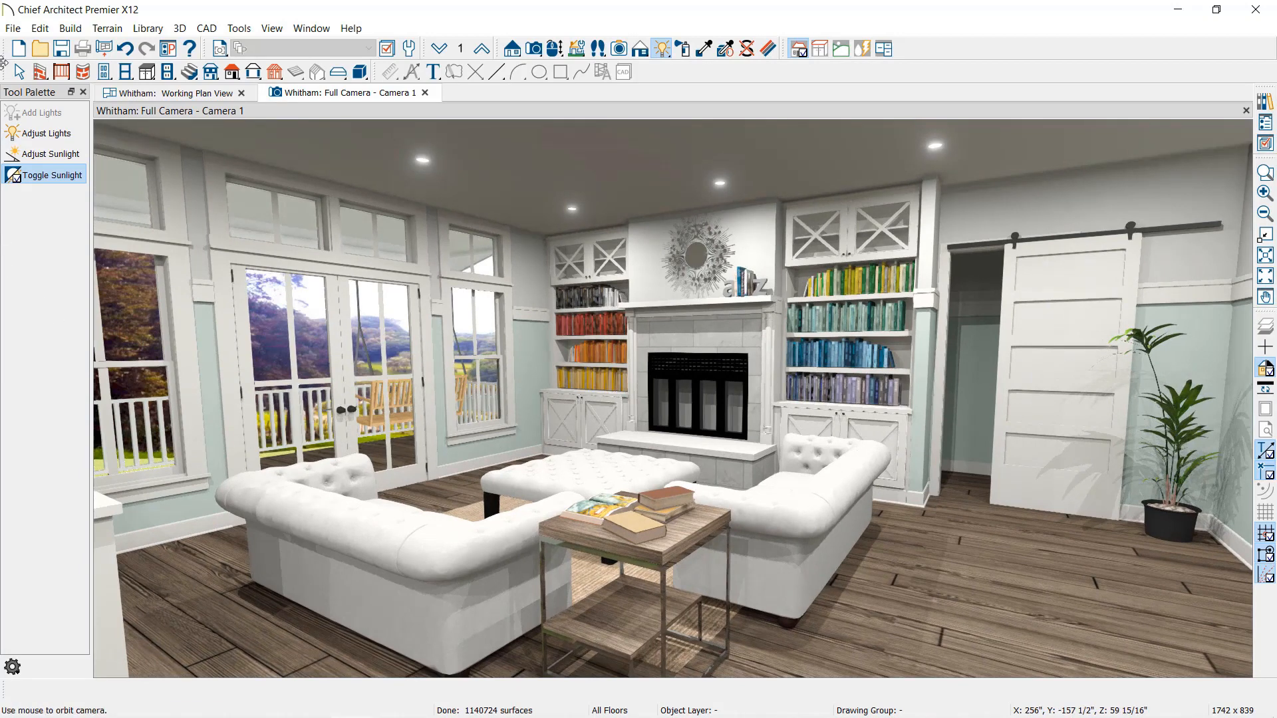
Begin a 360 Panorama export of the camera view, checking its width and cloud name settings
click(14, 28)
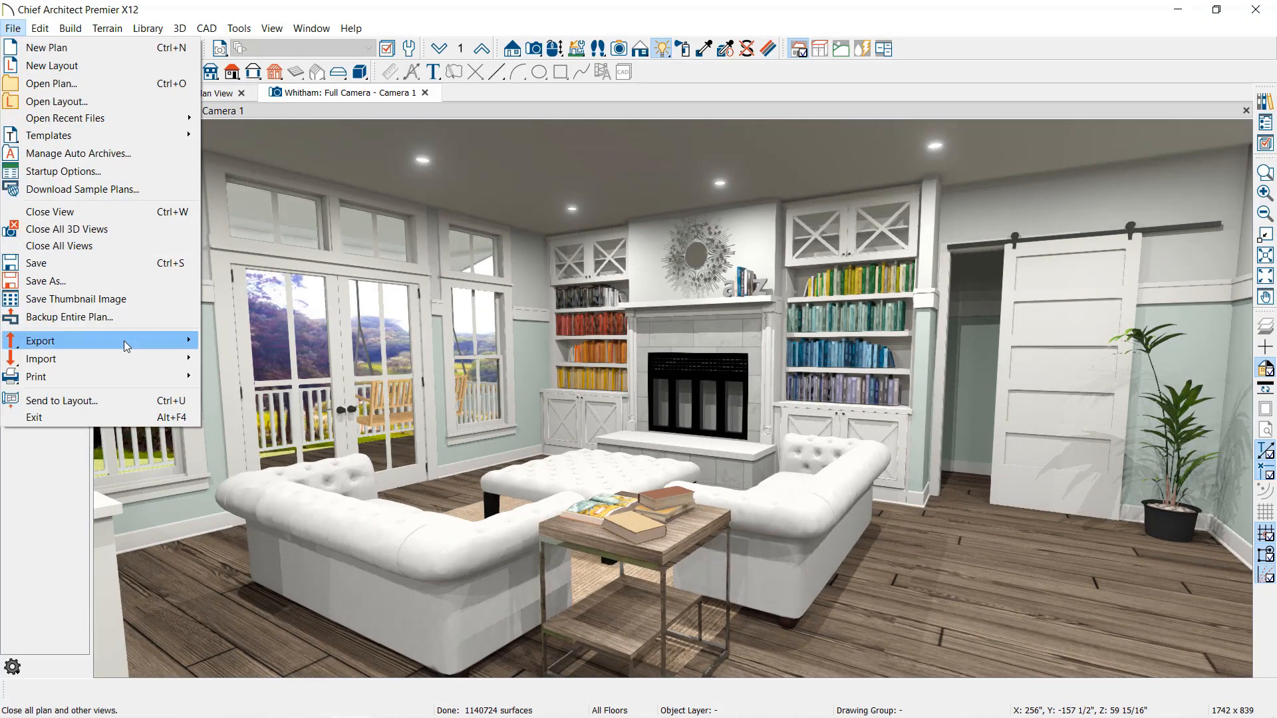
mouse_move(124, 341)
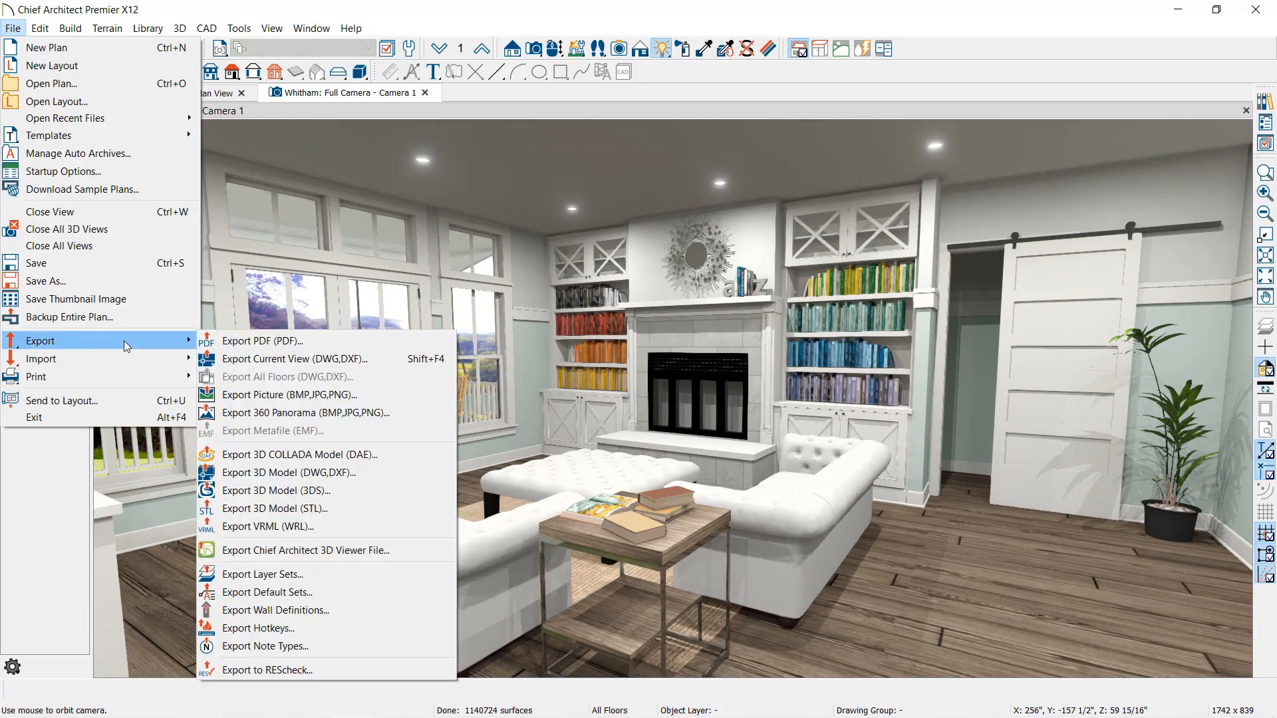
click(403, 416)
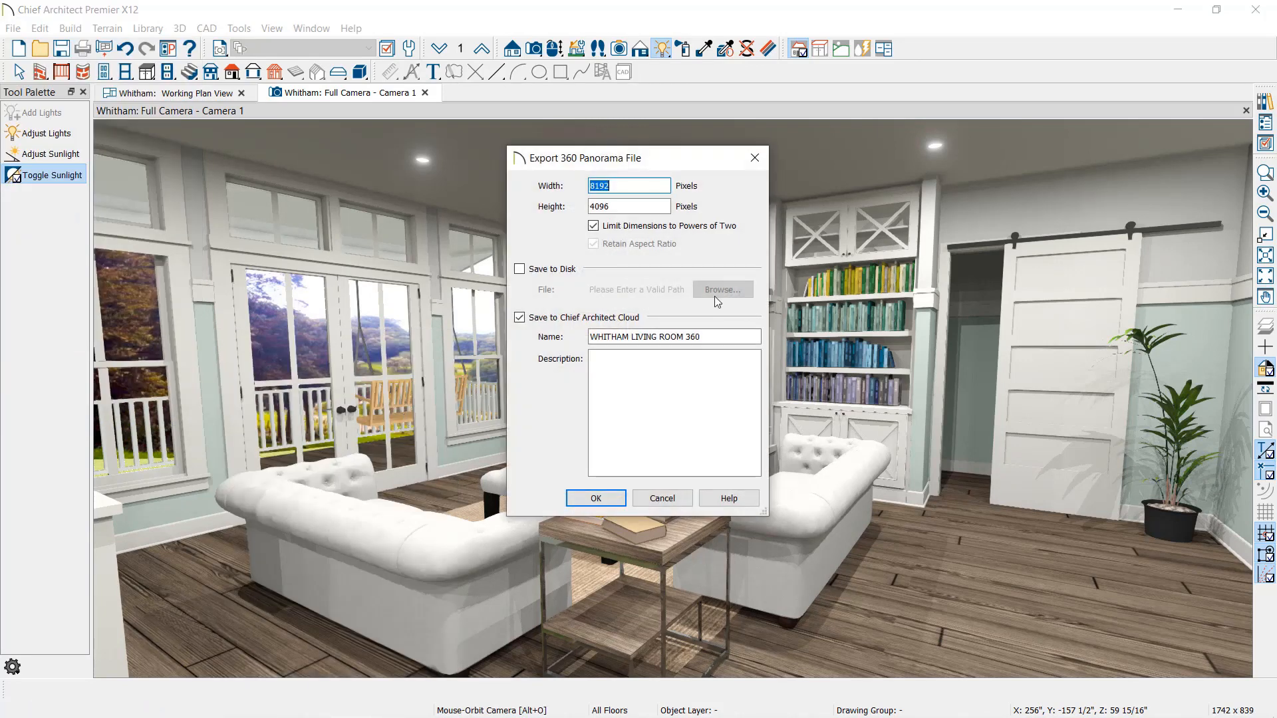
click(635, 191)
click(719, 334)
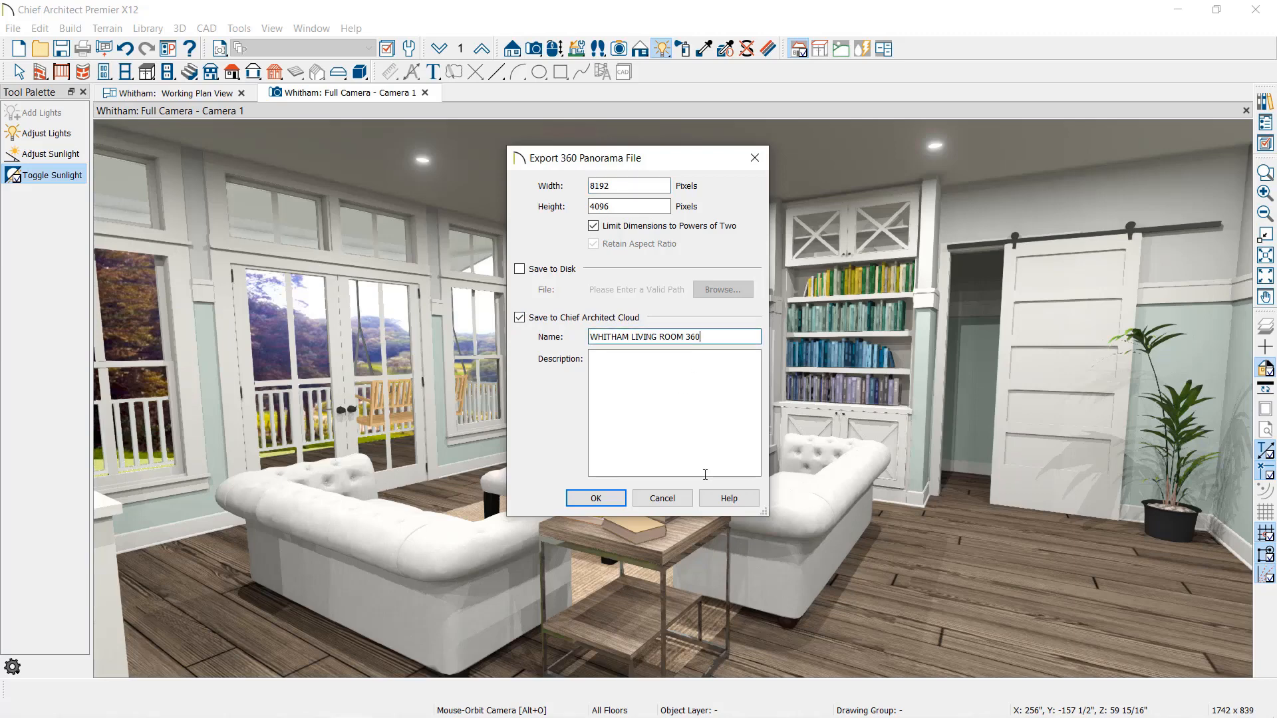
click(541, 268)
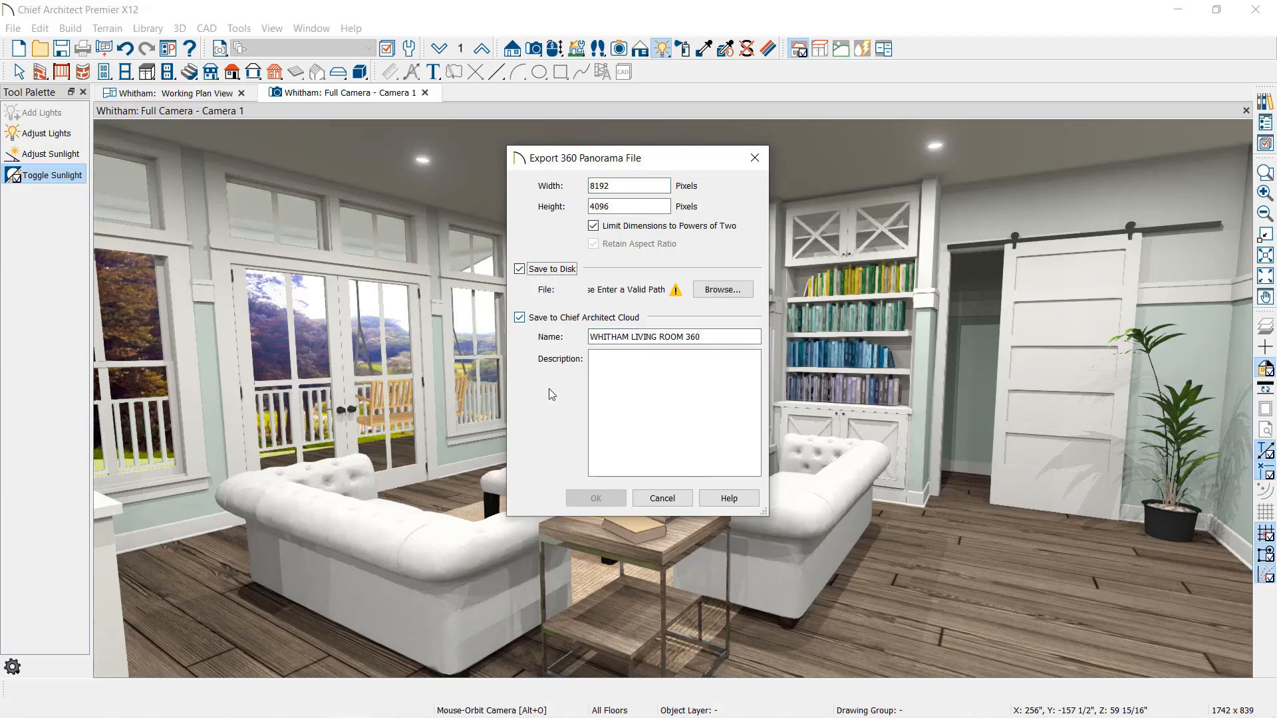
click(727, 292)
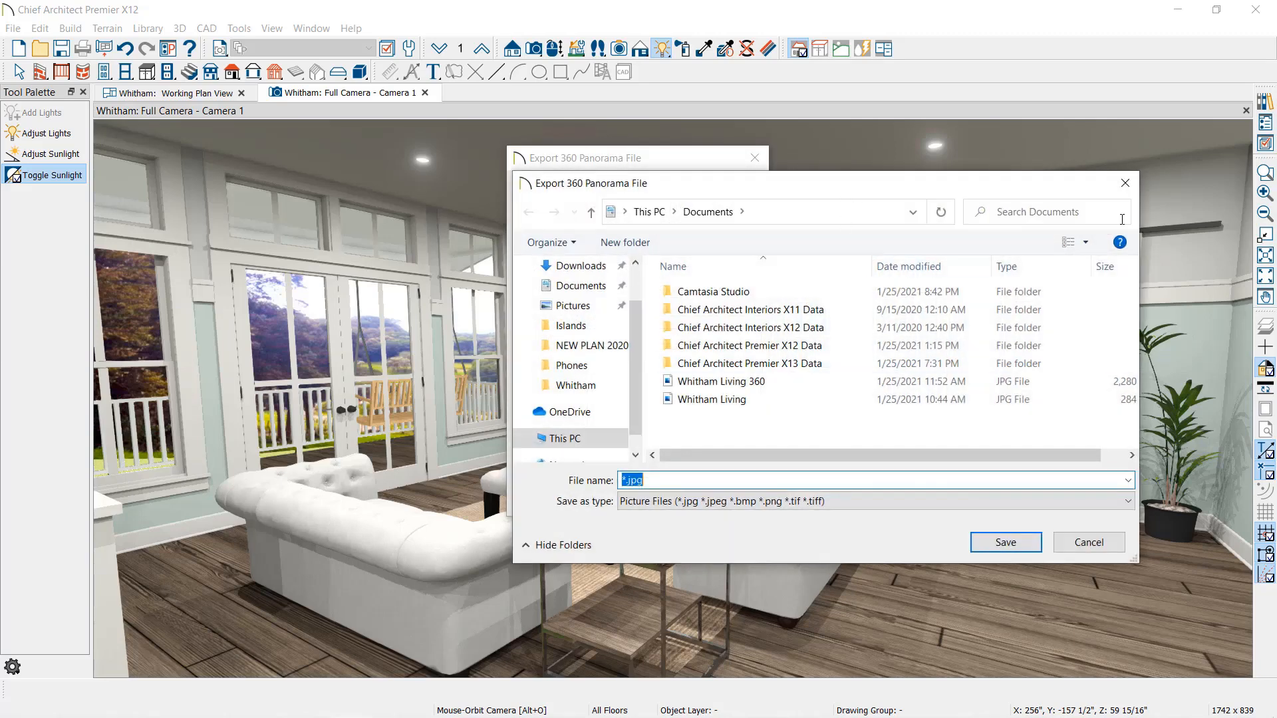
click(1128, 184)
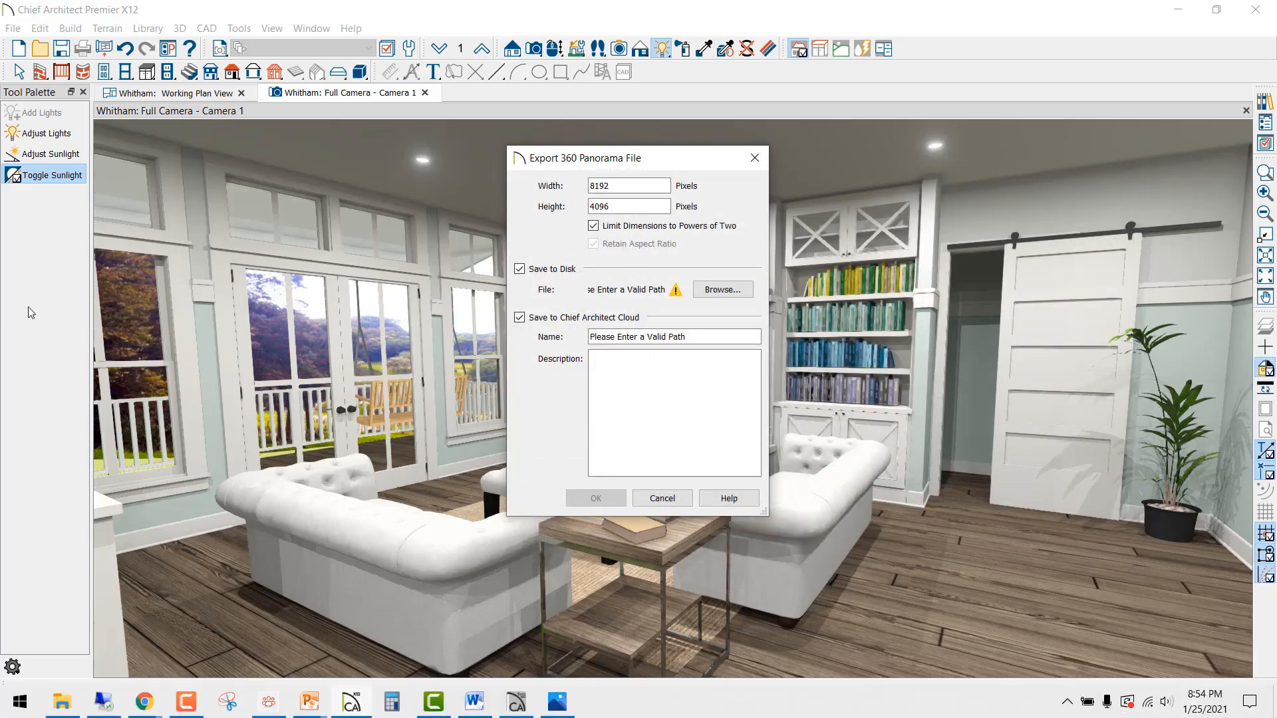
Name the cloud panorama WHITMAN LIVING 360, turn off Save to Disk and start the export to Chief Architect Cloud
click(699, 337)
click(686, 403)
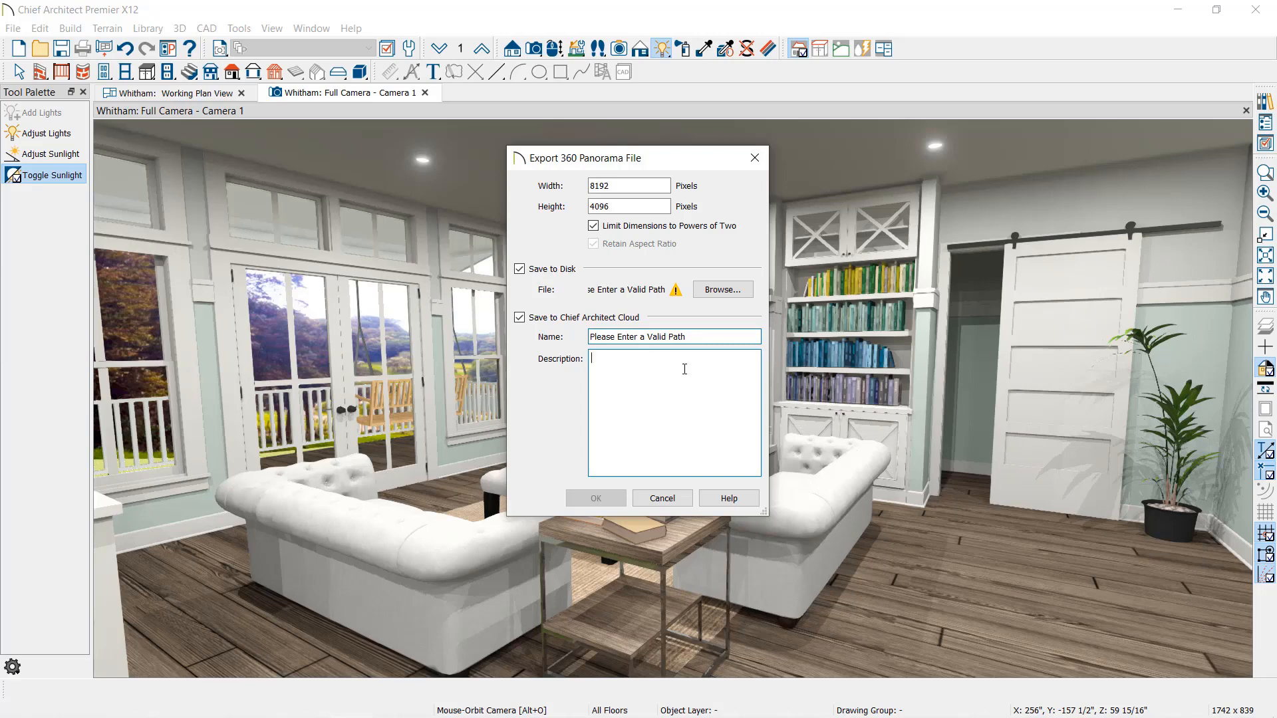
key(shift+Tab)
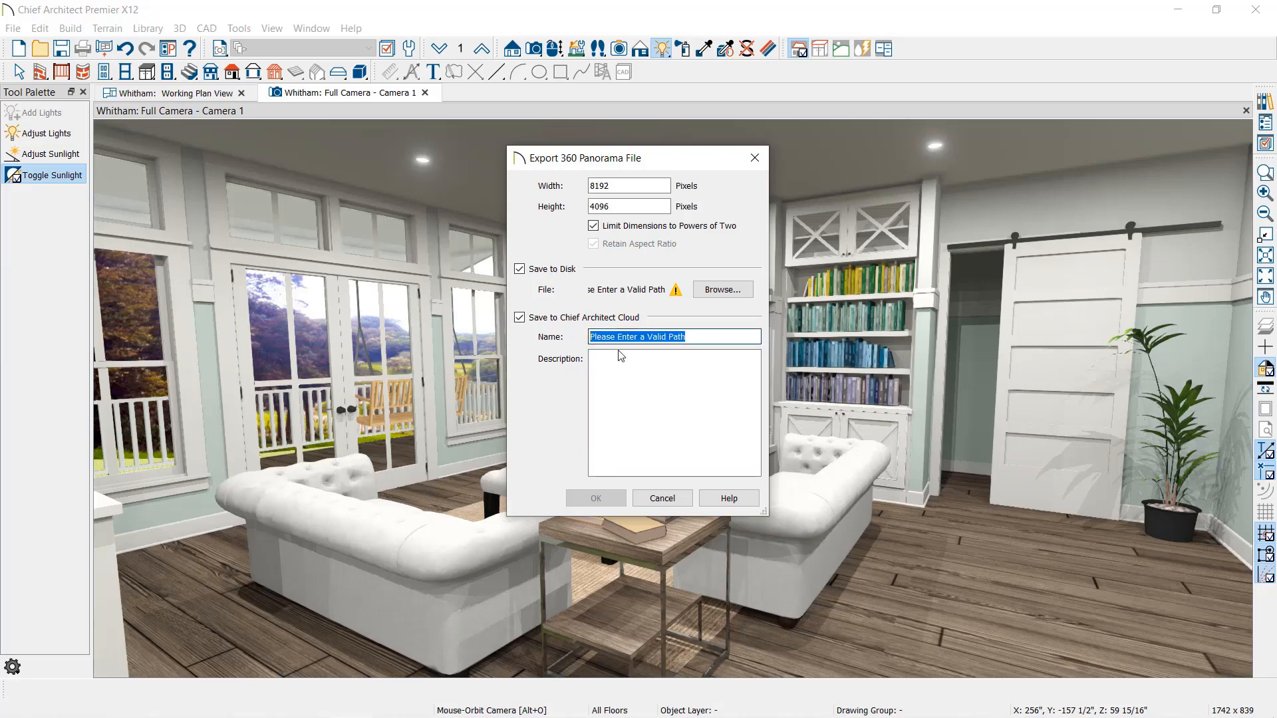
text(WHITMAN LIVING)
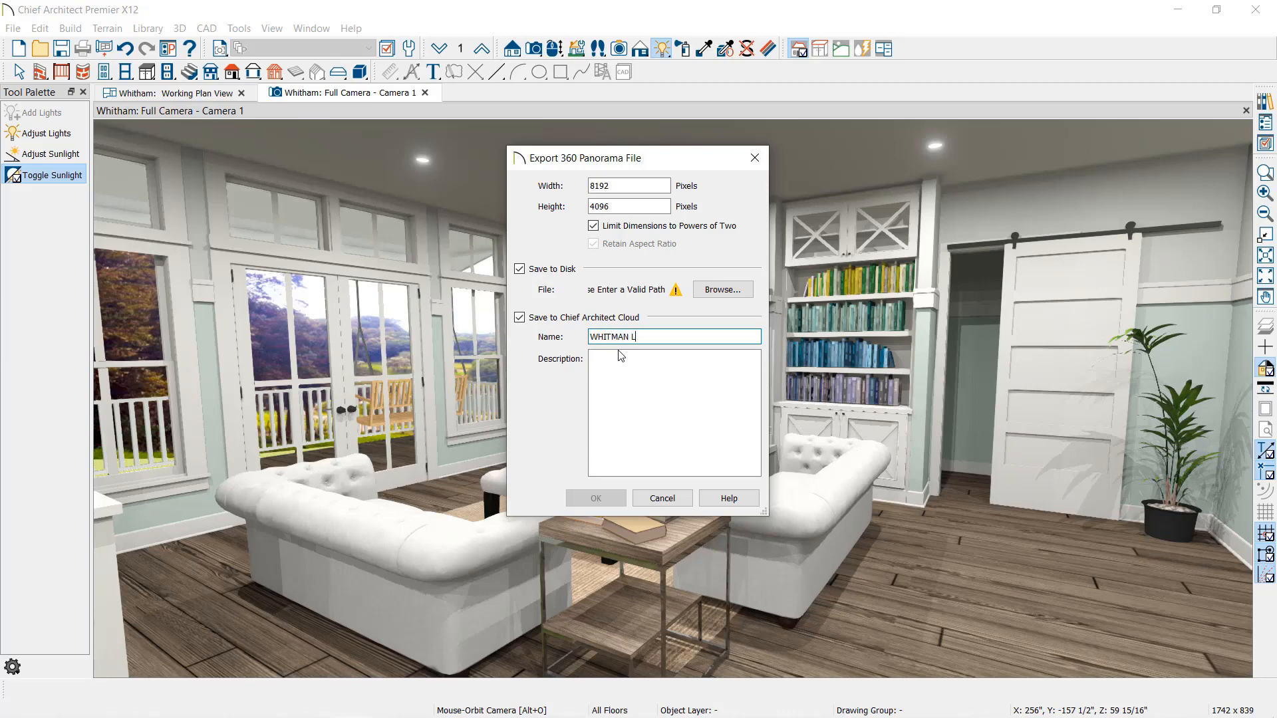
text( #^))
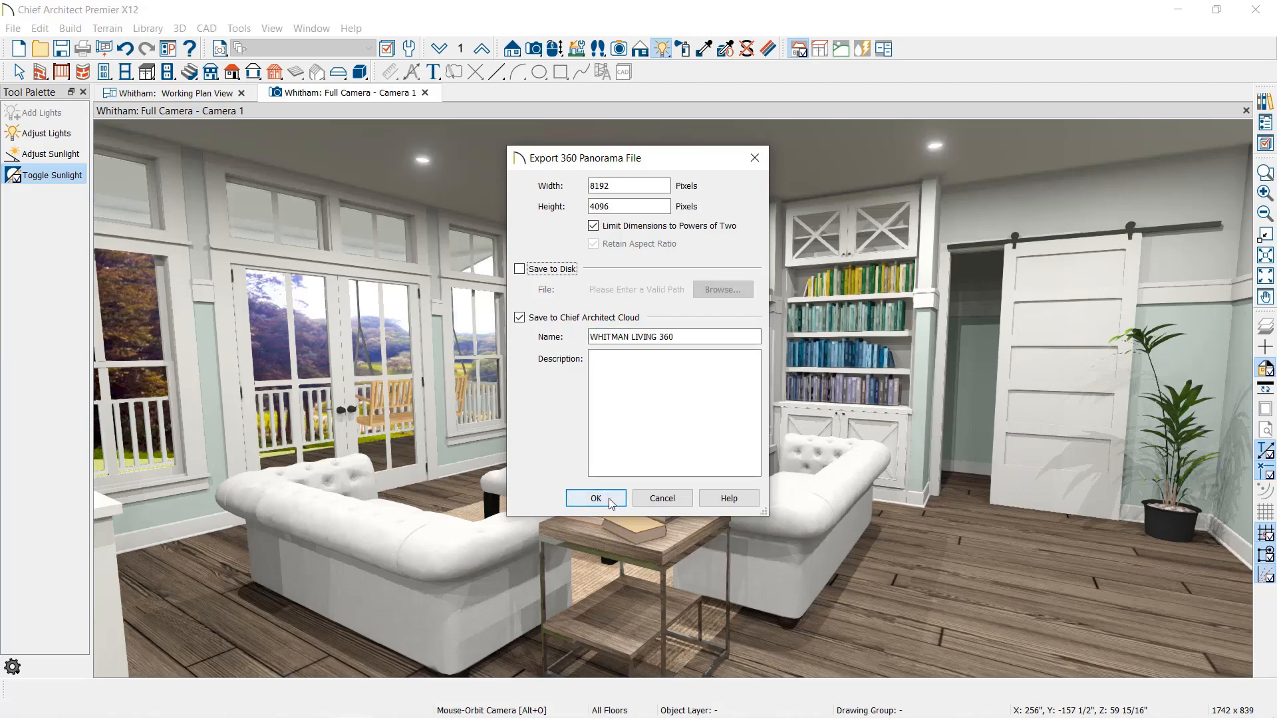
click(609, 499)
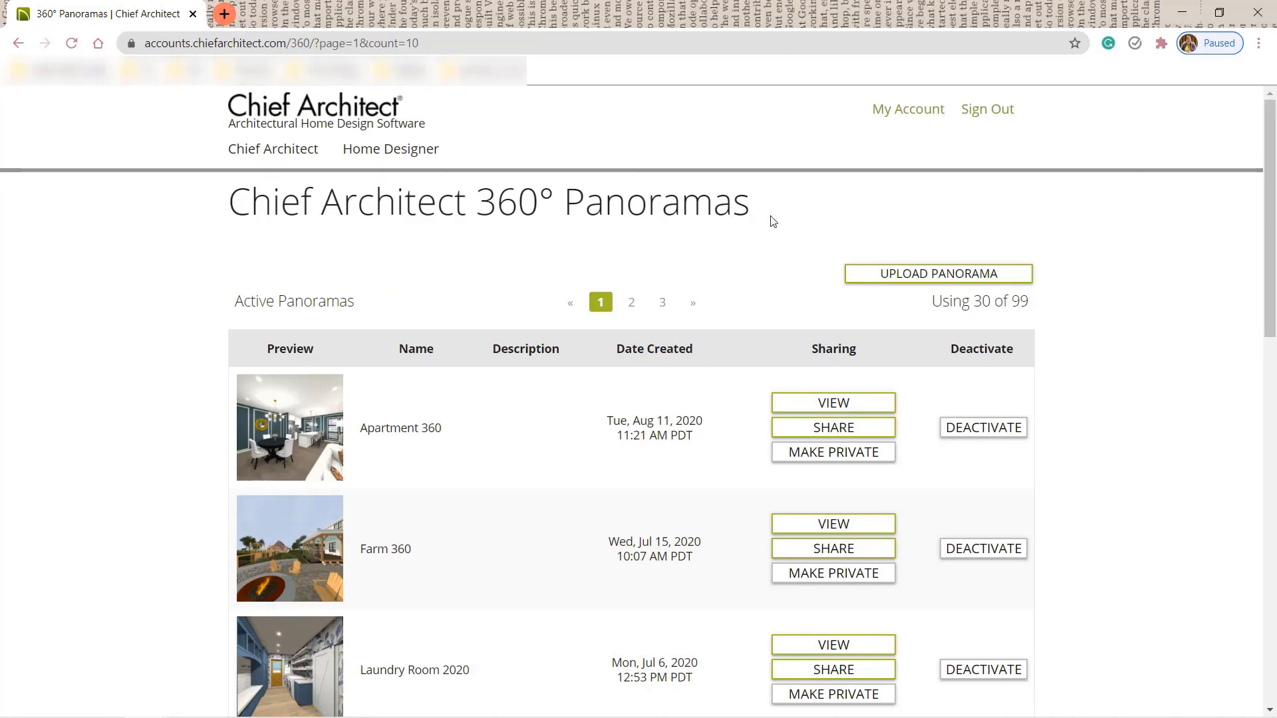
Make the Whitham 360 panorama public in the online list of 360° panoramas
scroll(683, 423, down, 3)
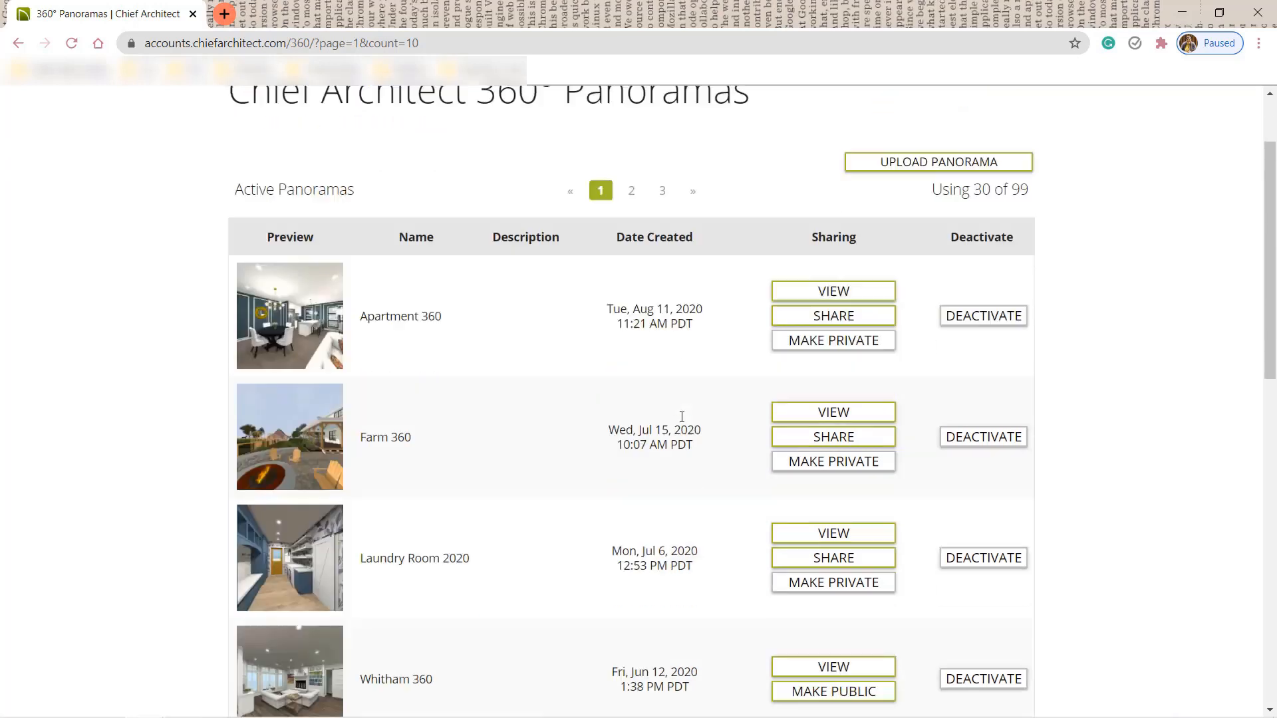
scroll(683, 422, down, 4)
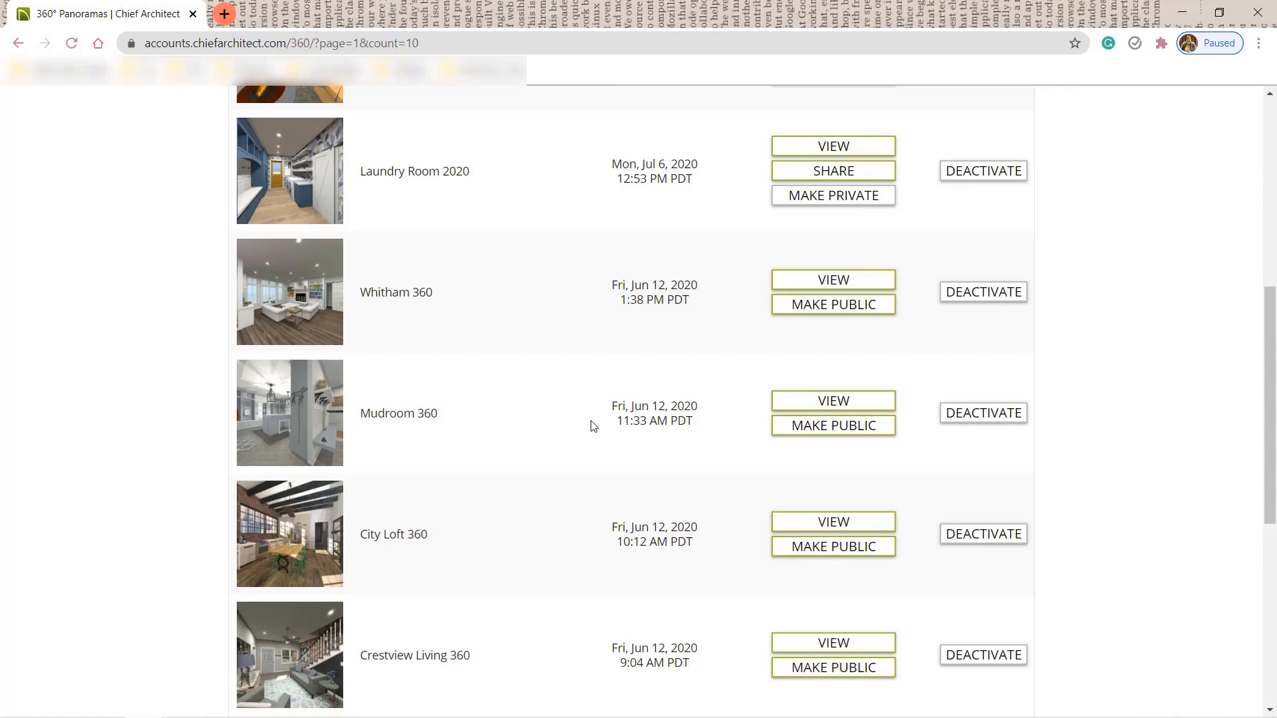
scroll(492, 416, up, 1)
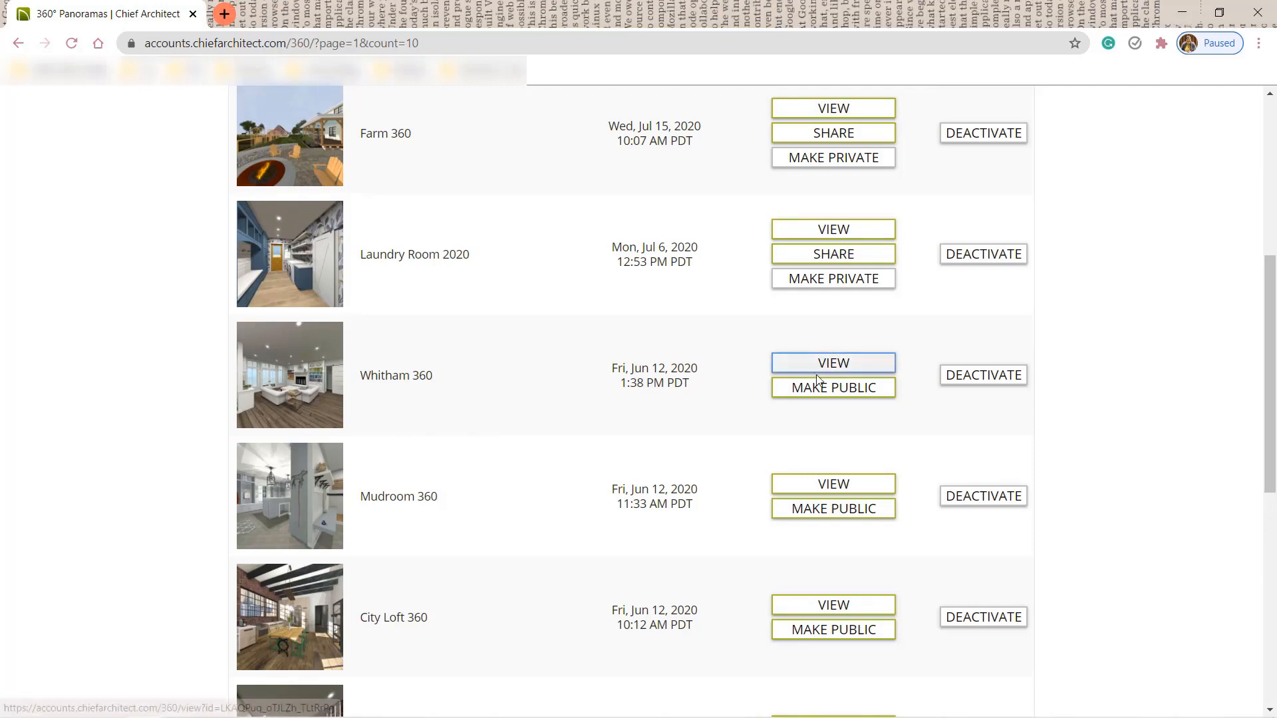
click(889, 397)
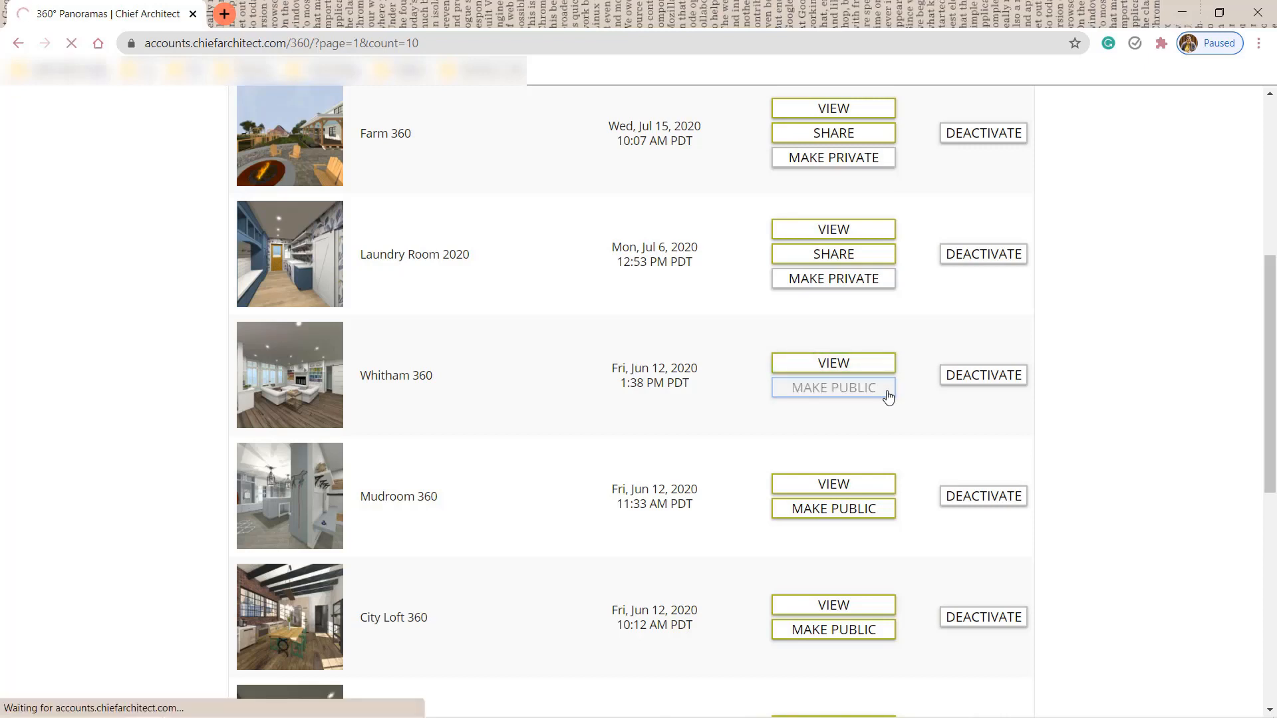
Open the sharing options of the Whitham 360 panorama and select its direct link
scroll(732, 409, down, 4)
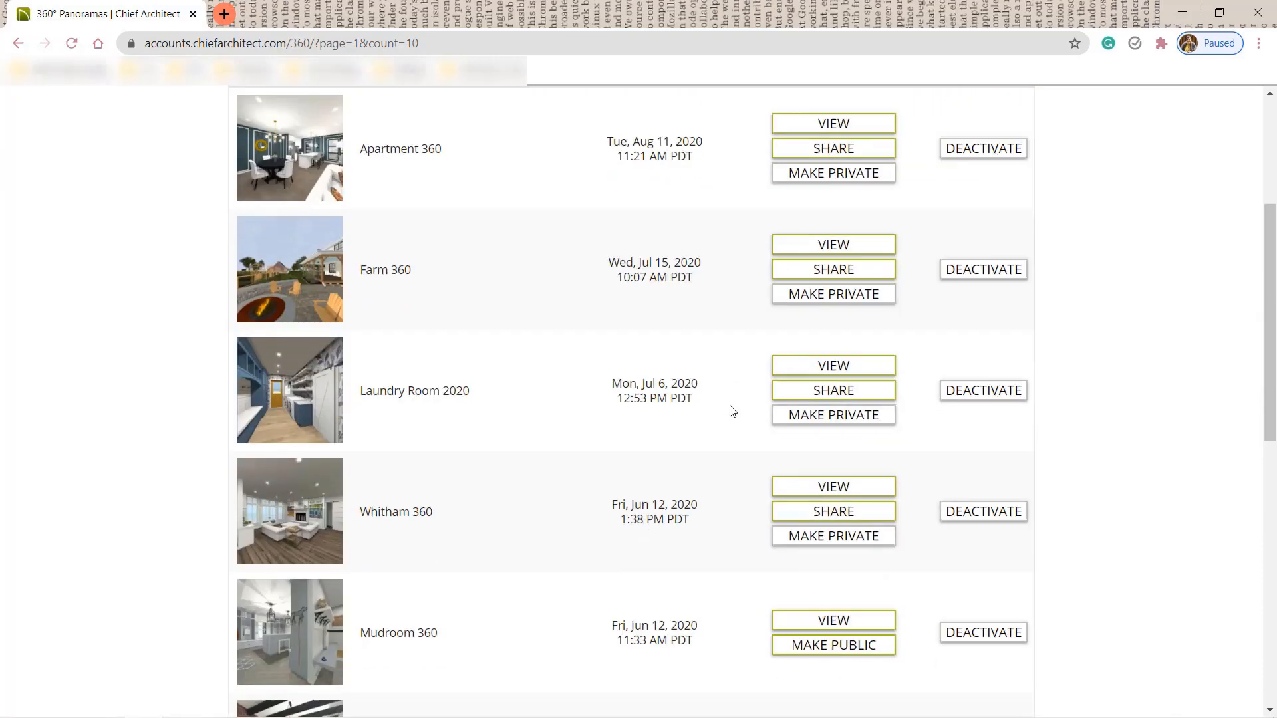
scroll(732, 410, down, 5)
scroll(737, 417, up, 2)
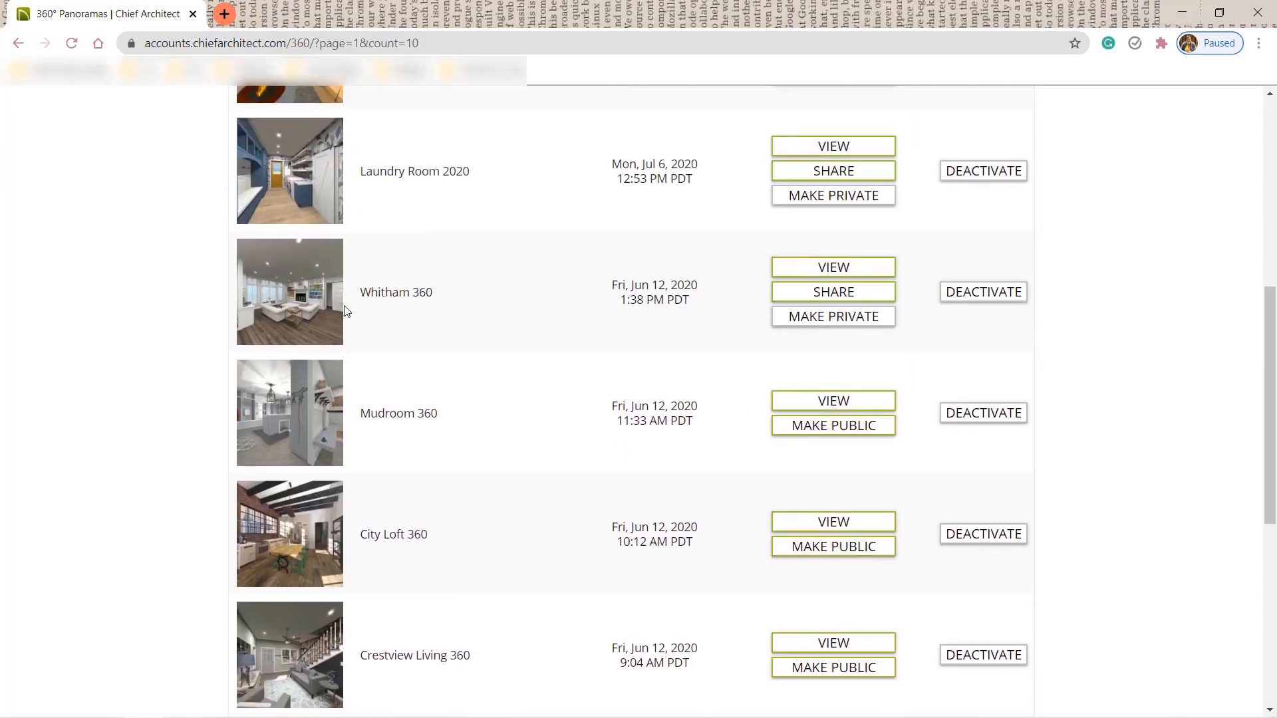
click(861, 297)
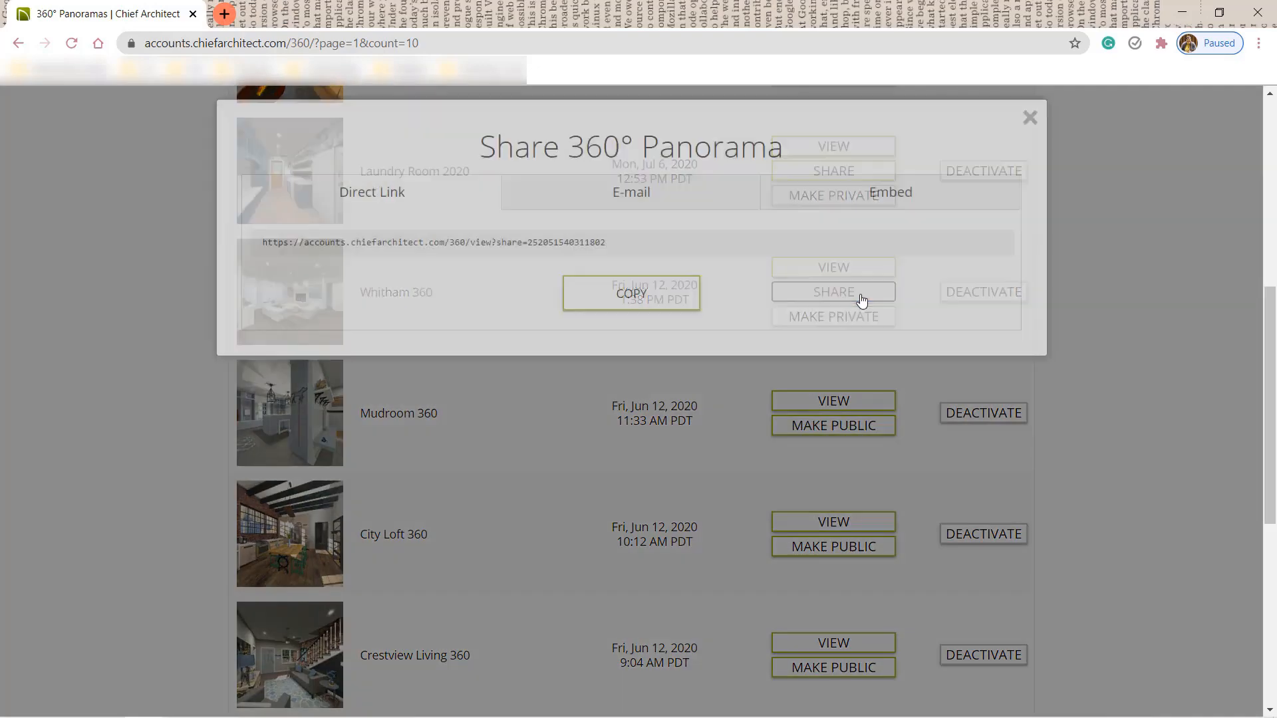
click(660, 246)
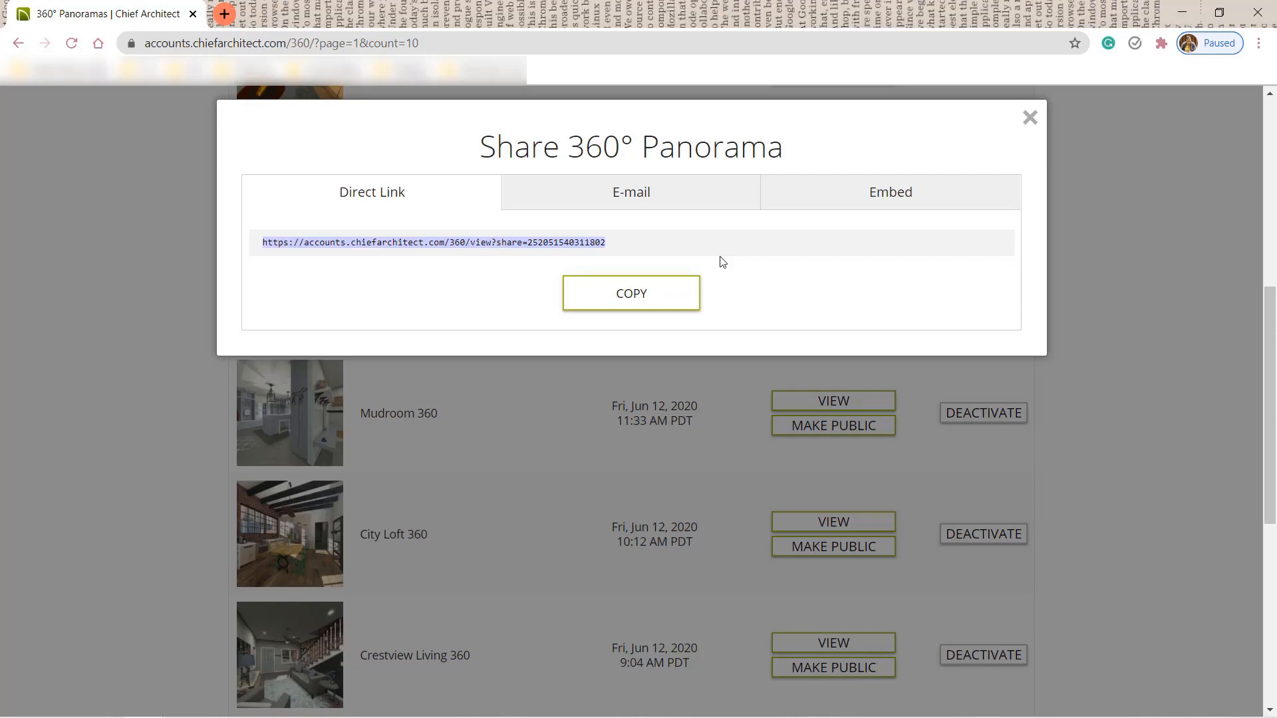
Review the e-mail and website embed options for sharing the Whitham 360 panorama and close the sharing dialog
click(732, 191)
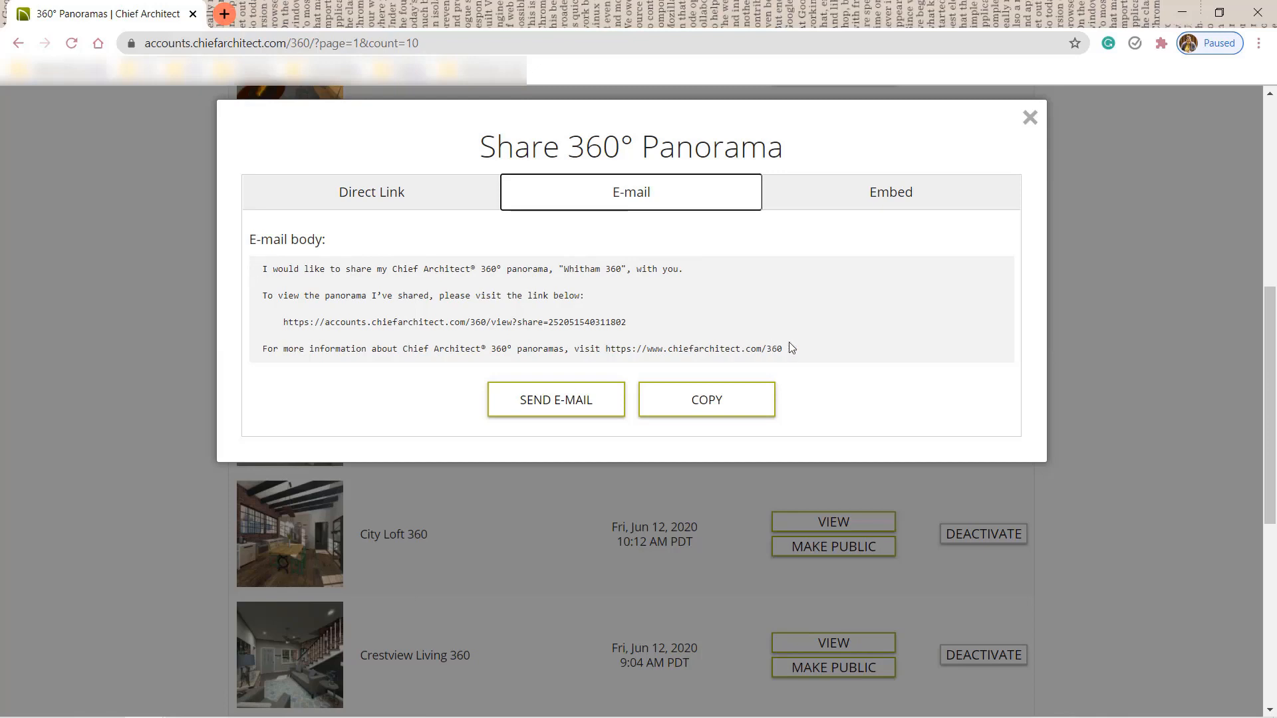
click(559, 405)
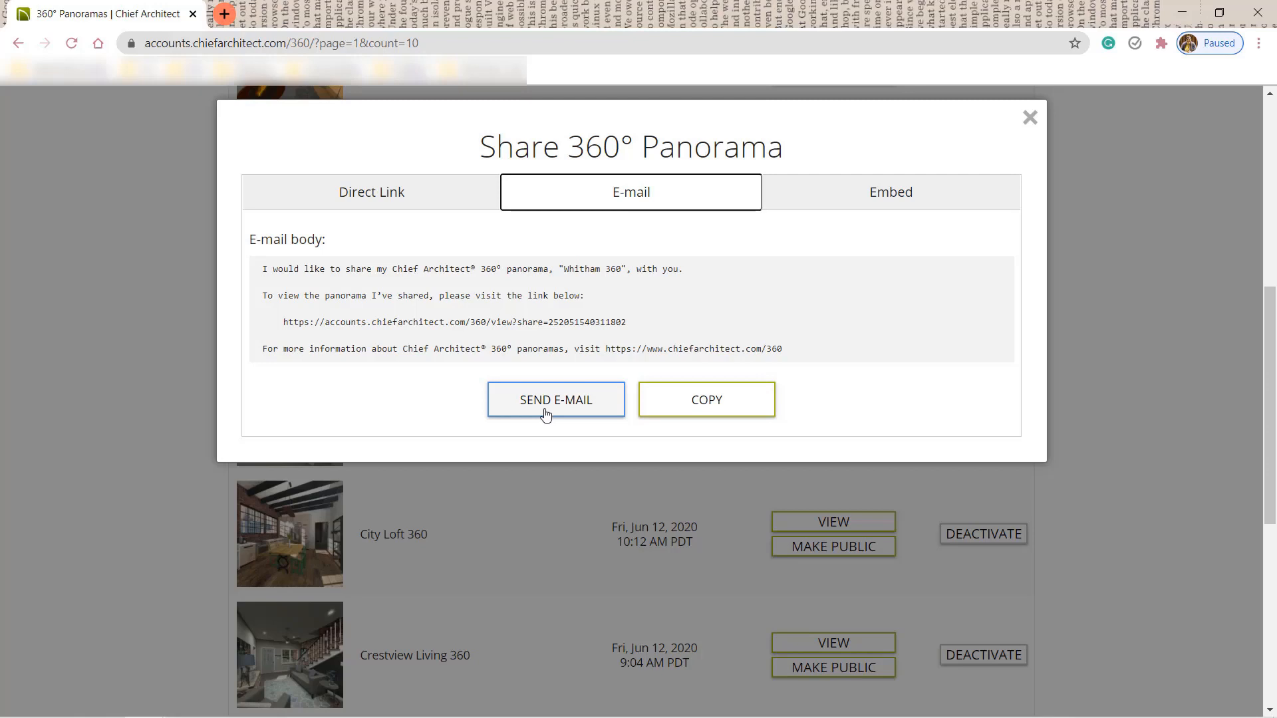
click(962, 199)
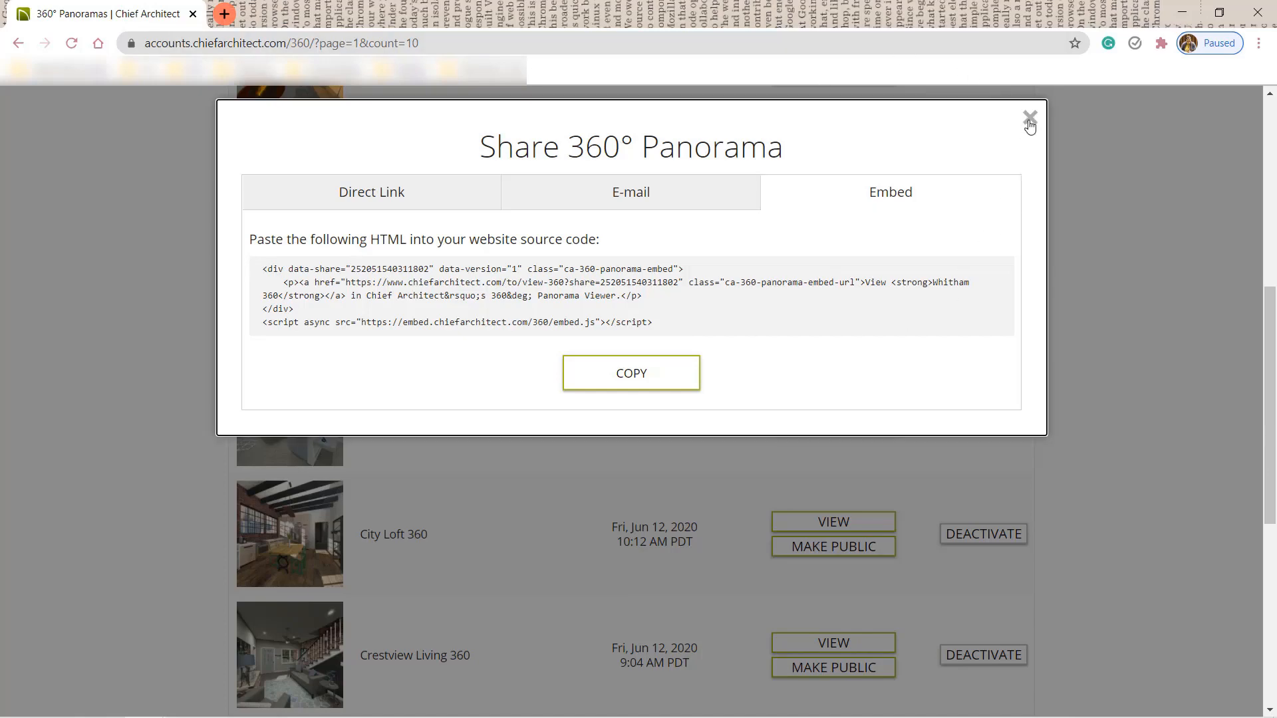
click(1030, 120)
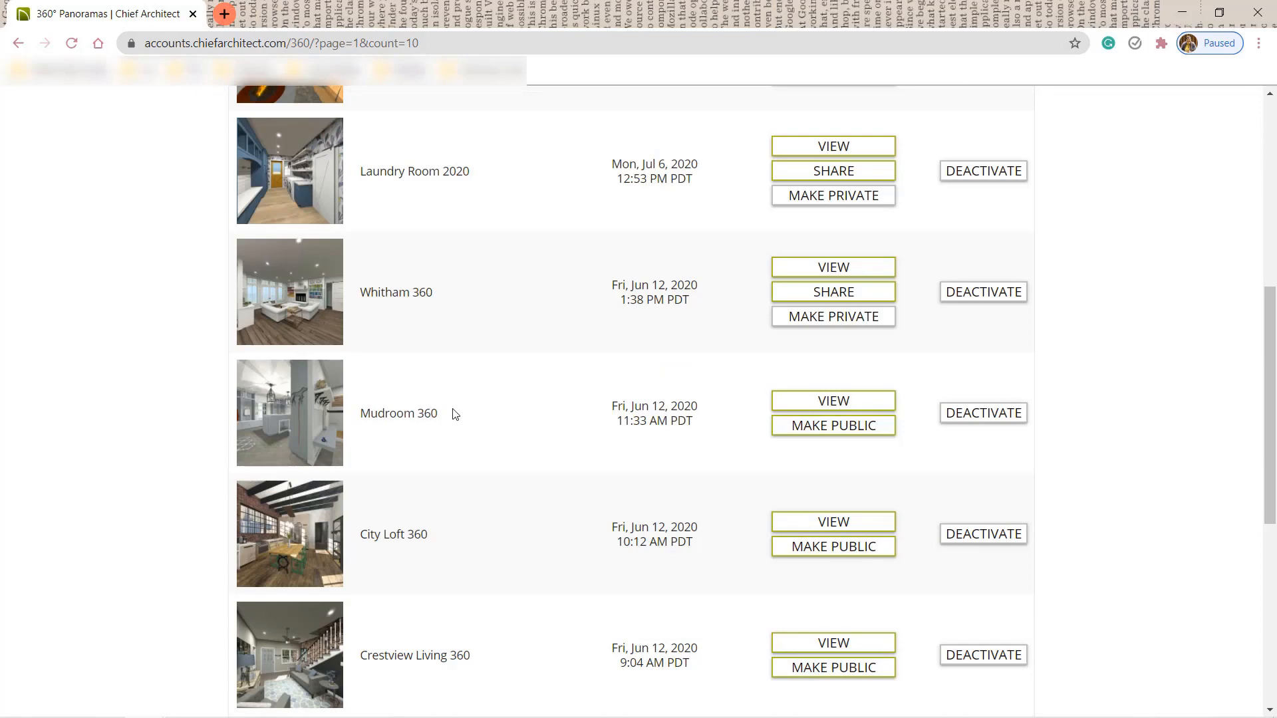
View the Whitham 360 panorama online and rotate it to look around the whole room
click(840, 267)
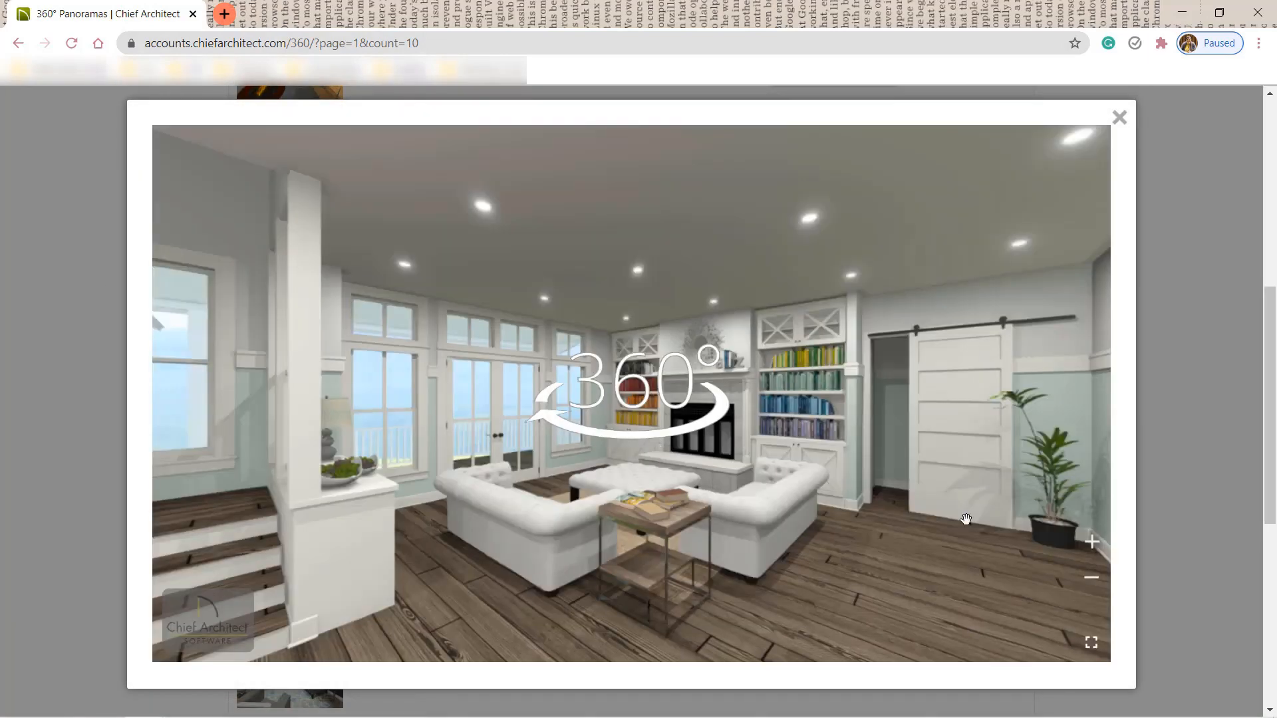
drag(422, 360, 814, 383)
drag(244, 451, 842, 336)
drag(490, 376, 856, 412)
drag(485, 401, 785, 477)
drag(476, 474, 1111, 534)
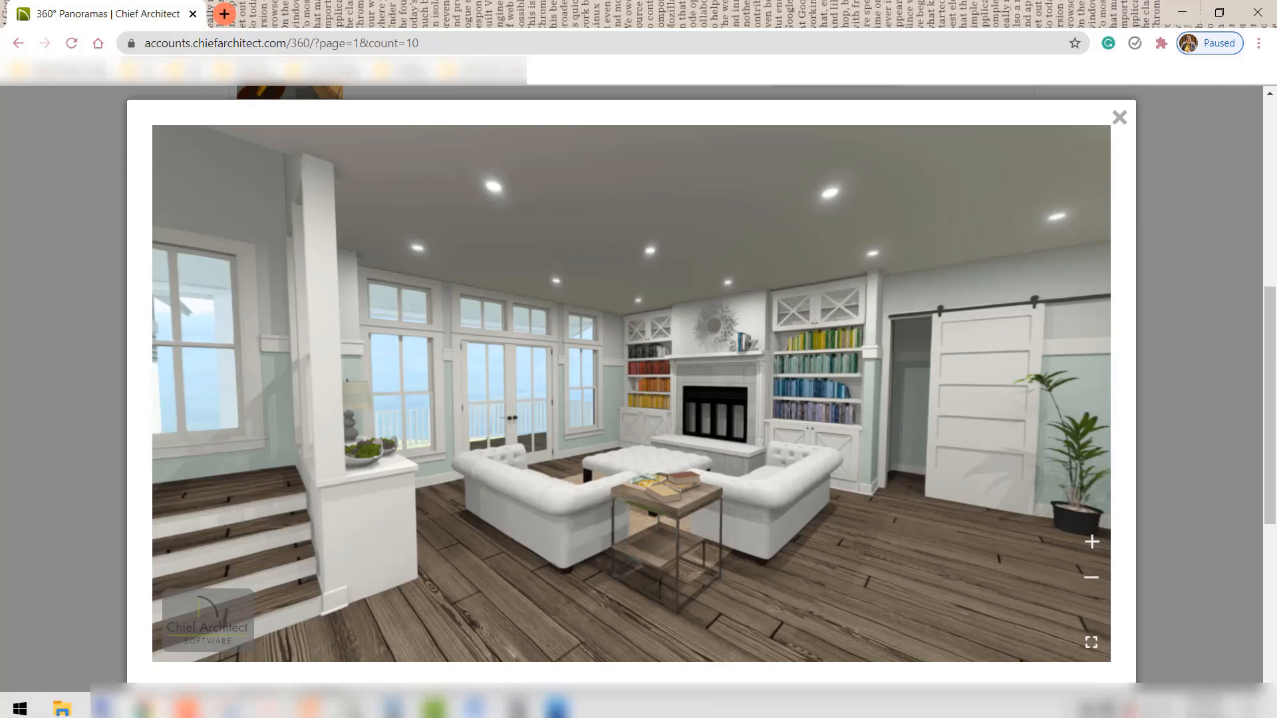
Switch back to Chief Architect, cancel the account login and start another 360 Panorama export of the camera view
click(351, 701)
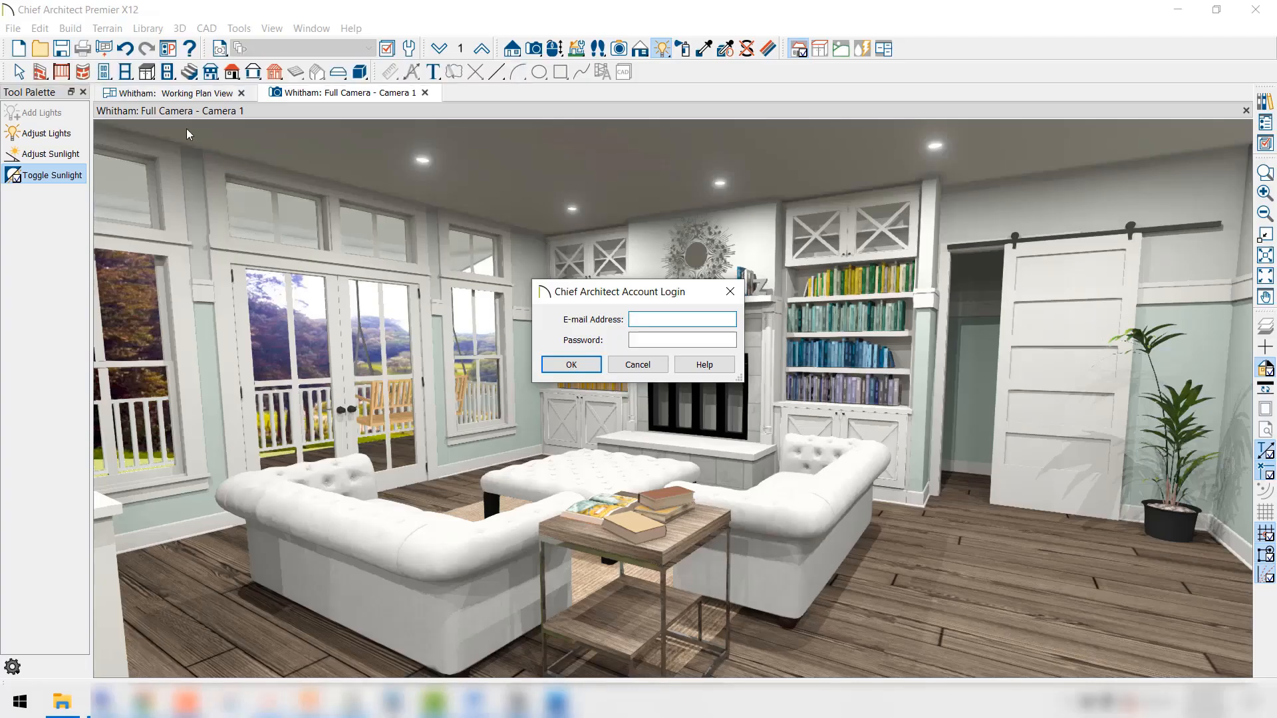
click(637, 365)
click(12, 28)
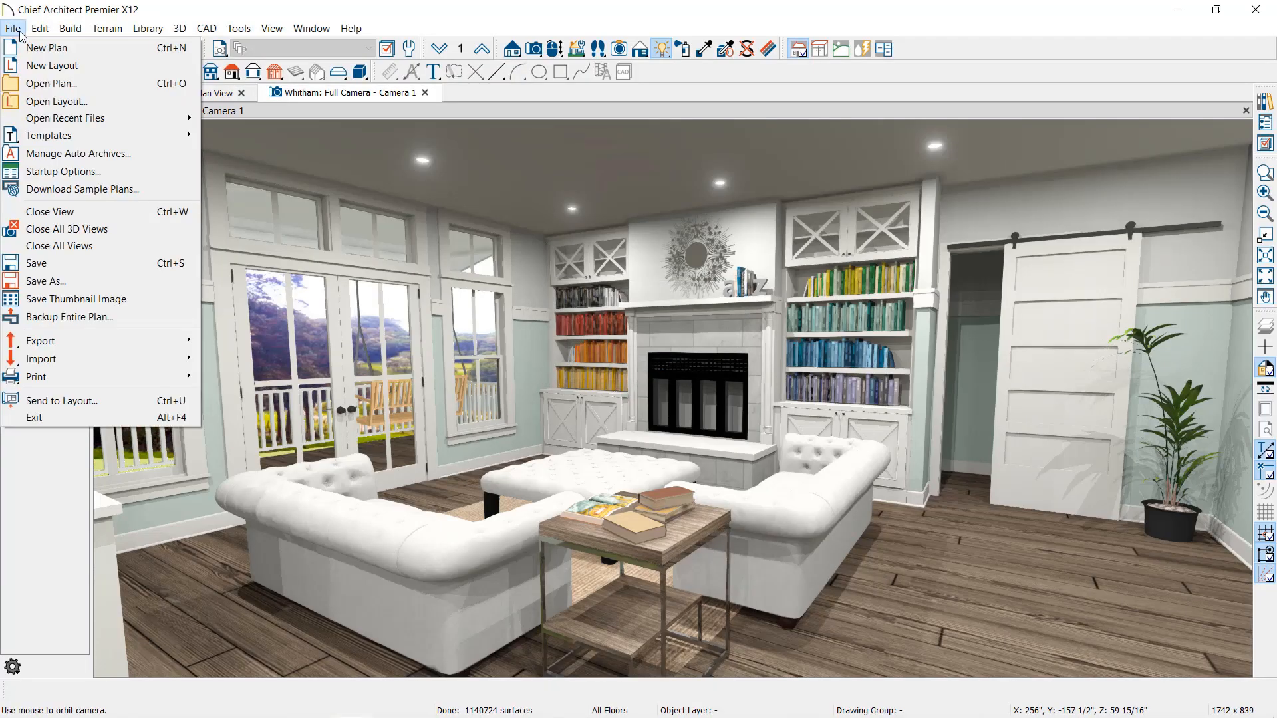
mouse_move(79, 351)
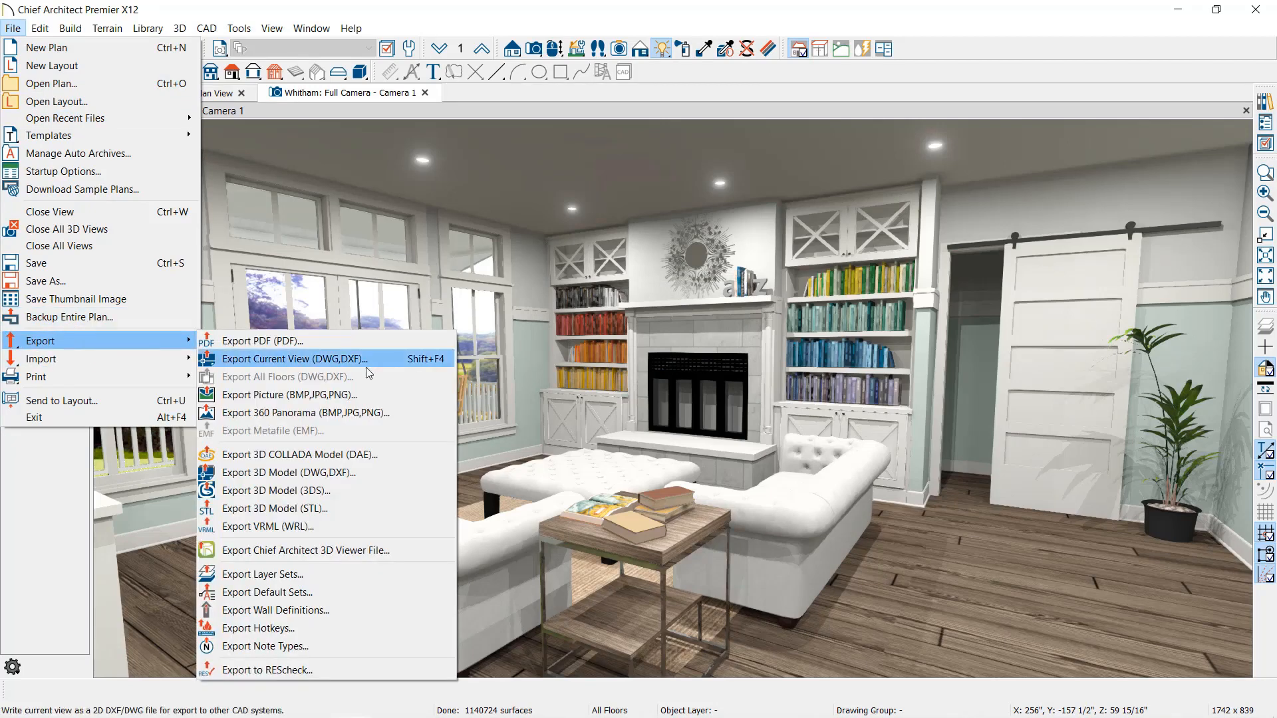
click(385, 412)
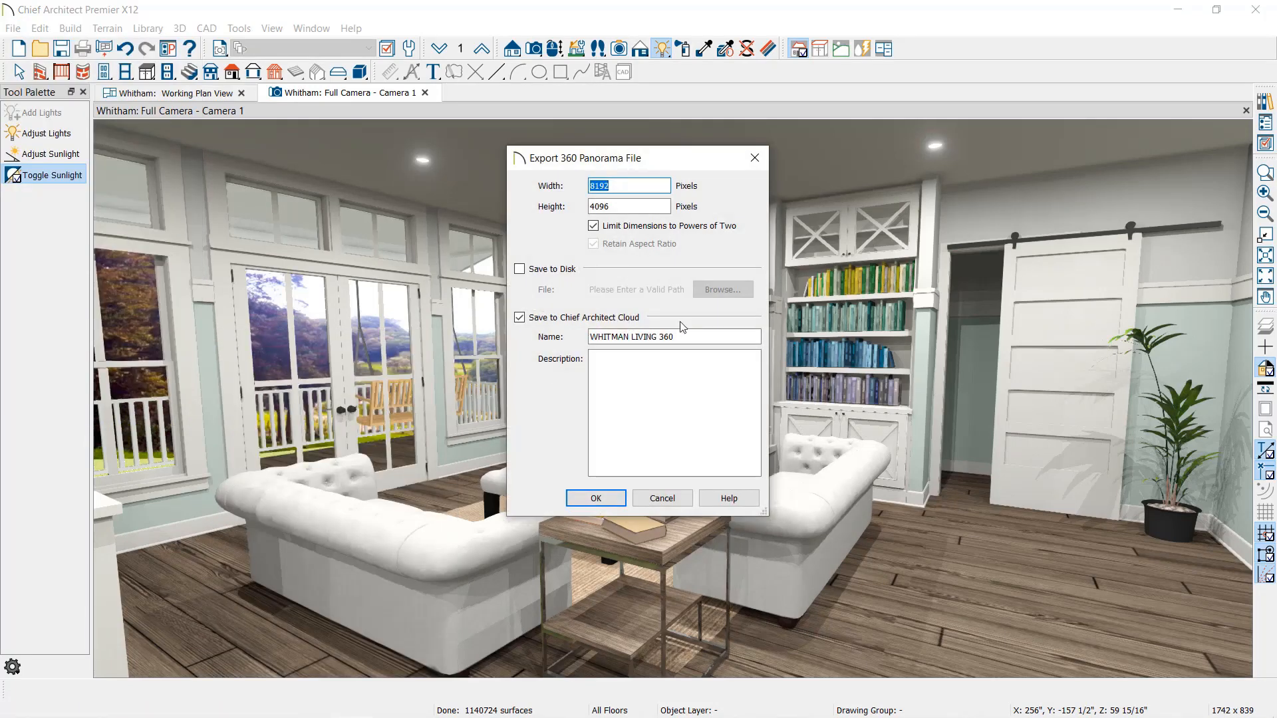
Change the panorama export from Chief Architect Cloud to Save to Disk and look at the available save locations
click(615, 318)
click(552, 269)
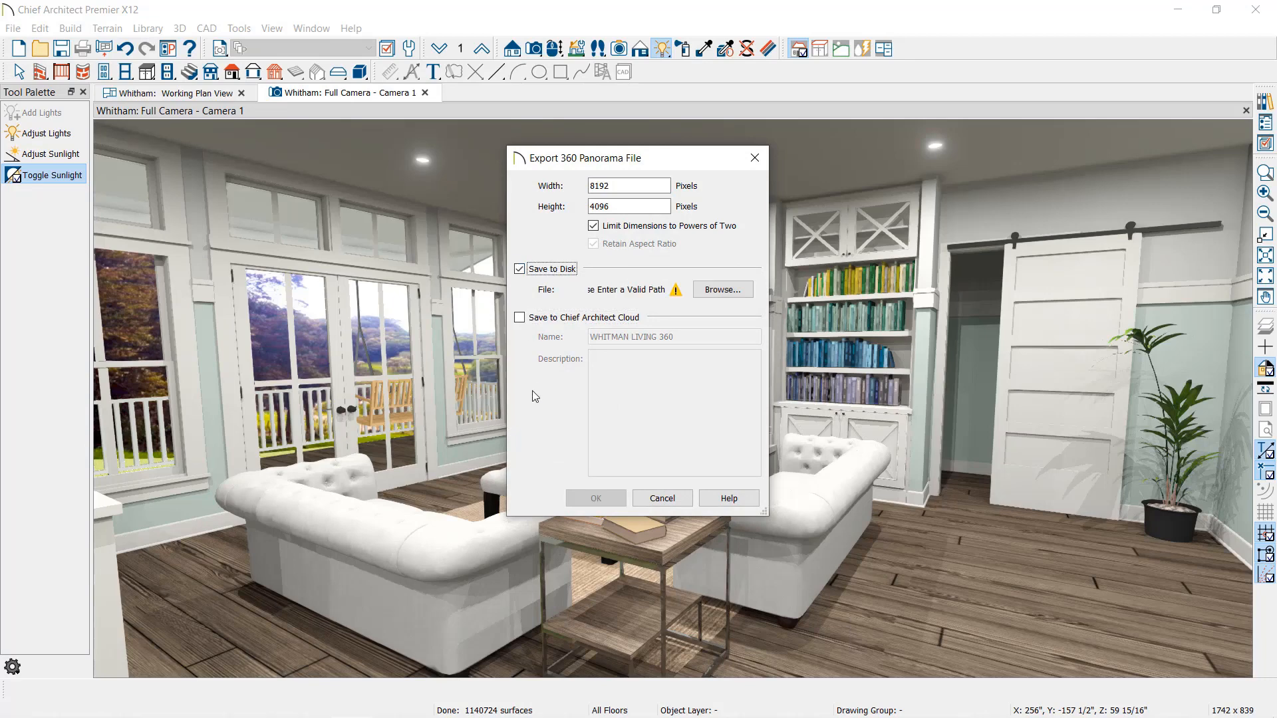
click(722, 290)
click(1122, 184)
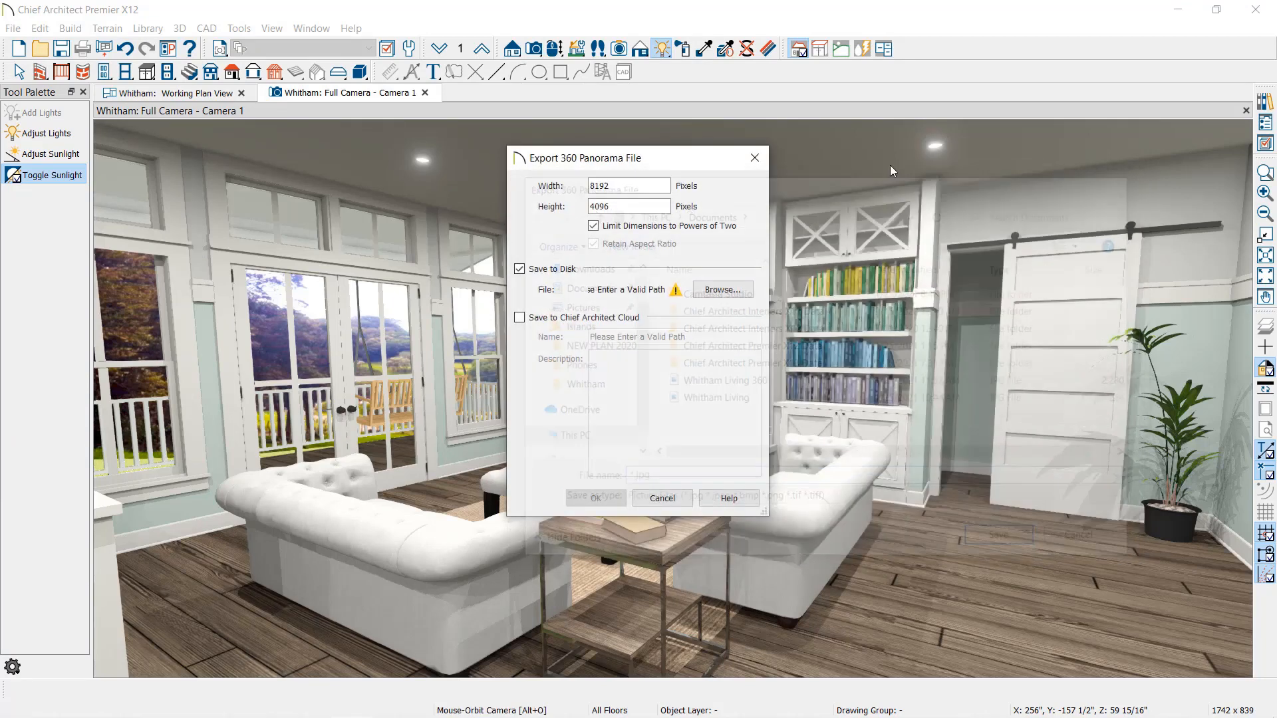
Cancel the panorama export and view the saved Whitham Living 360 image from the Documents folder in Photos
click(755, 160)
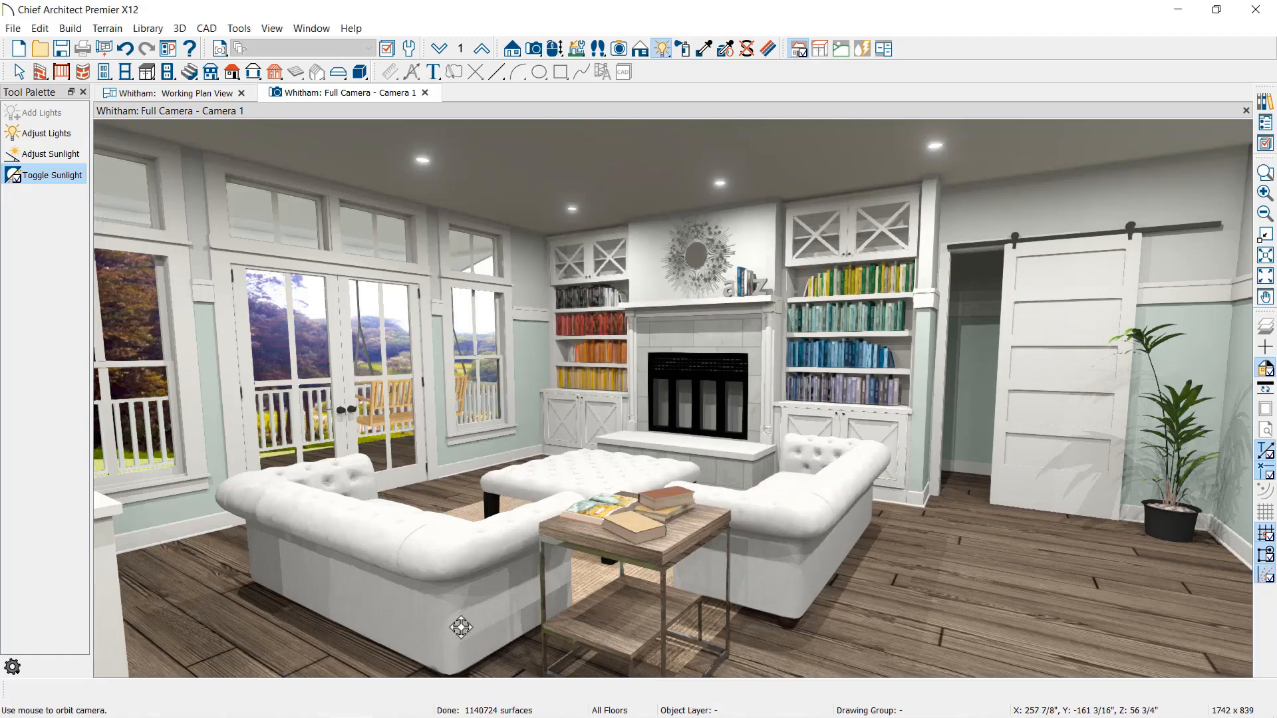
mouse_move(266, 717)
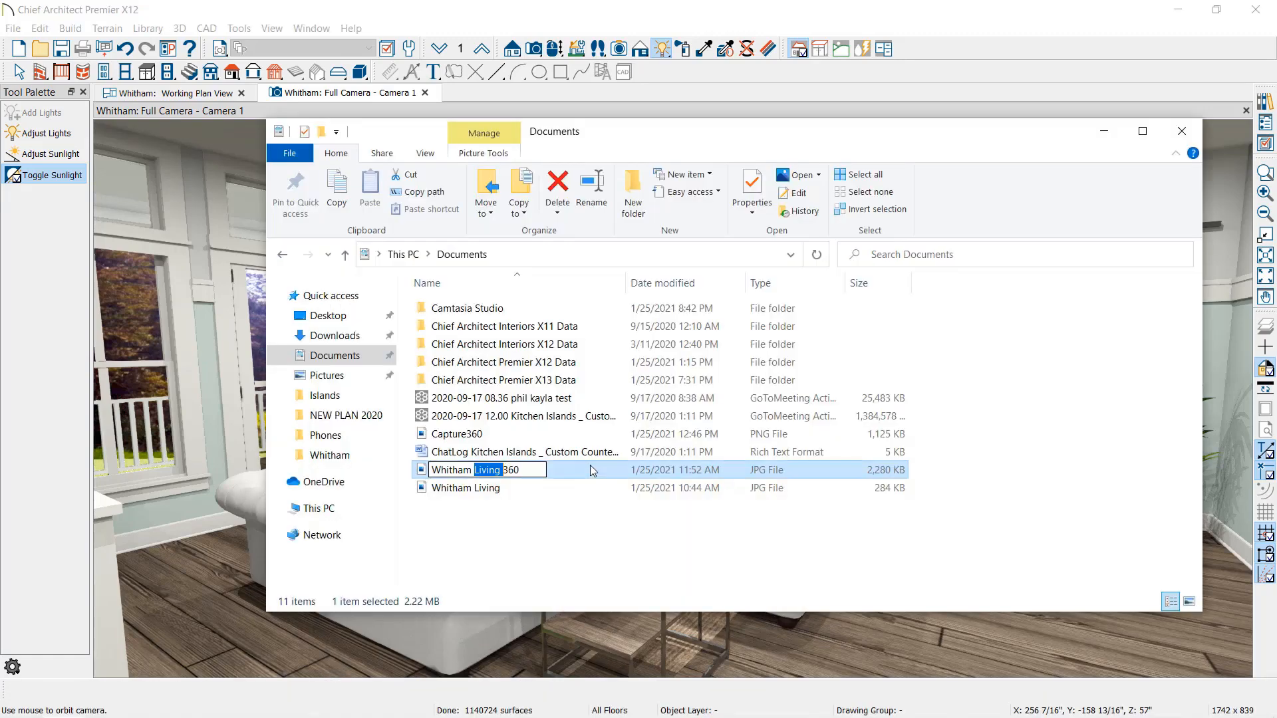
double_click(591, 464)
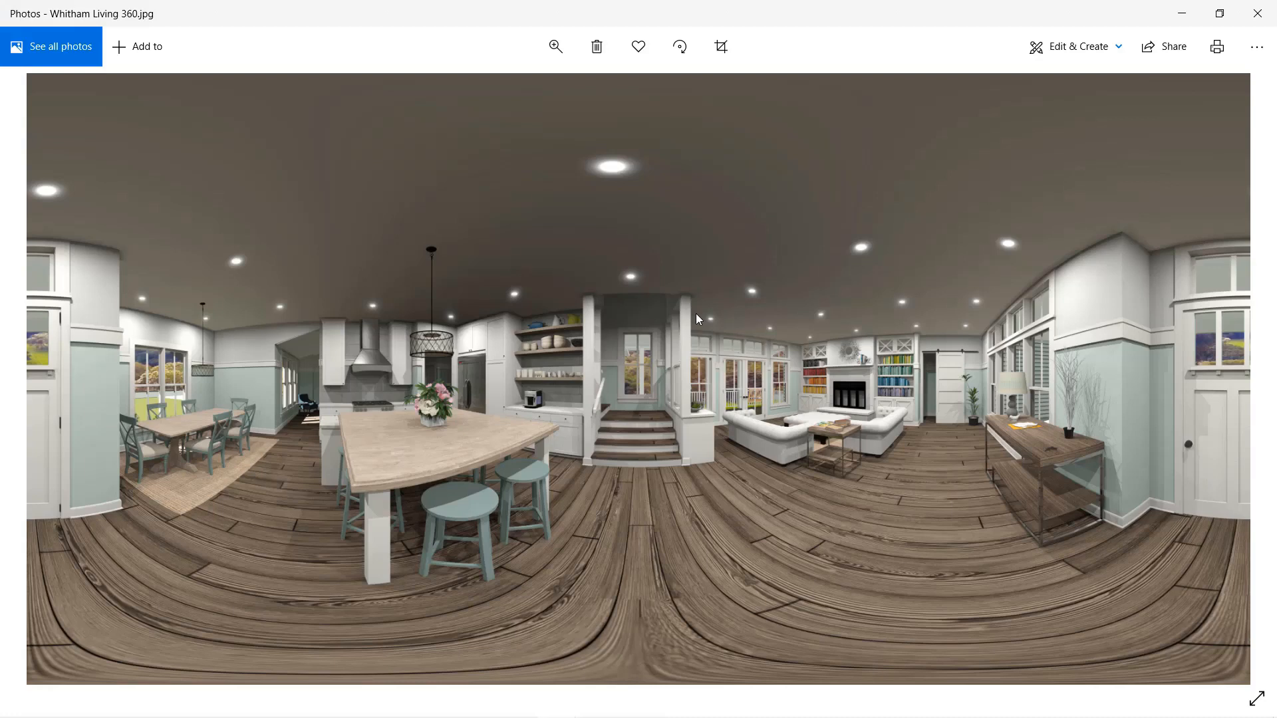
click(1182, 13)
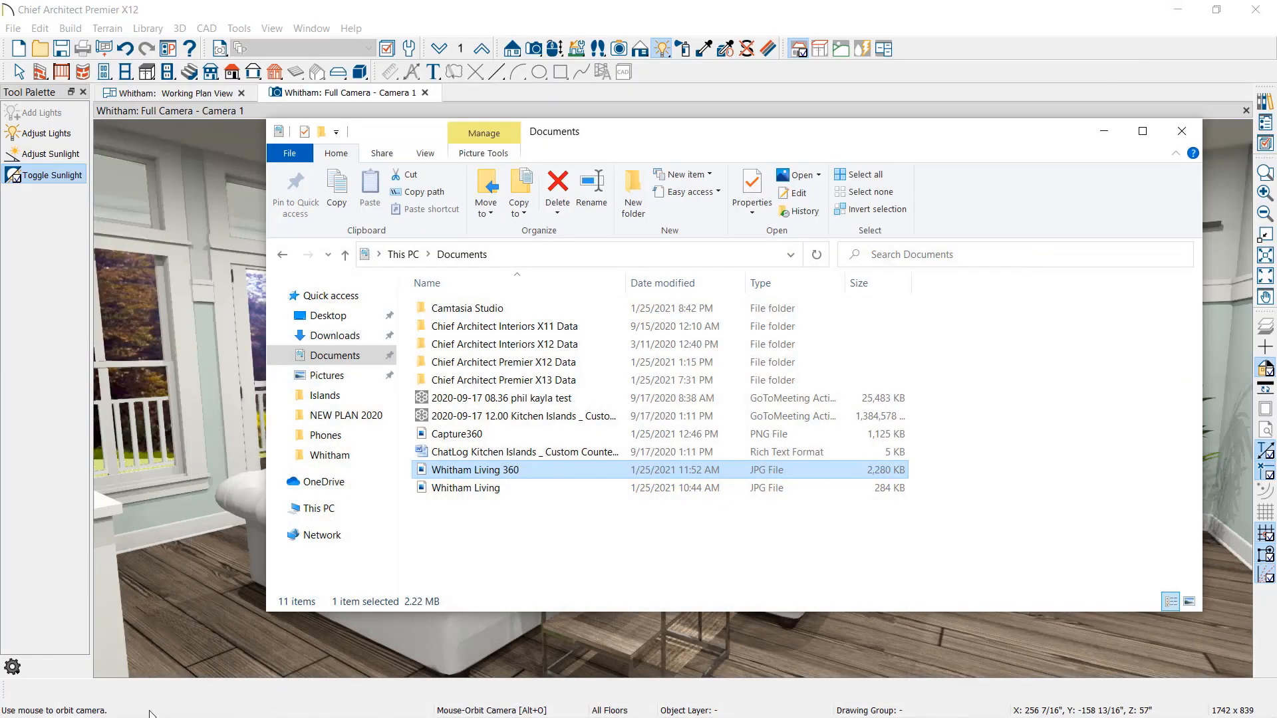
Switch to the browser's 360° Panoramas page, close the panorama being shown and open Farm 360 for viewing
click(146, 703)
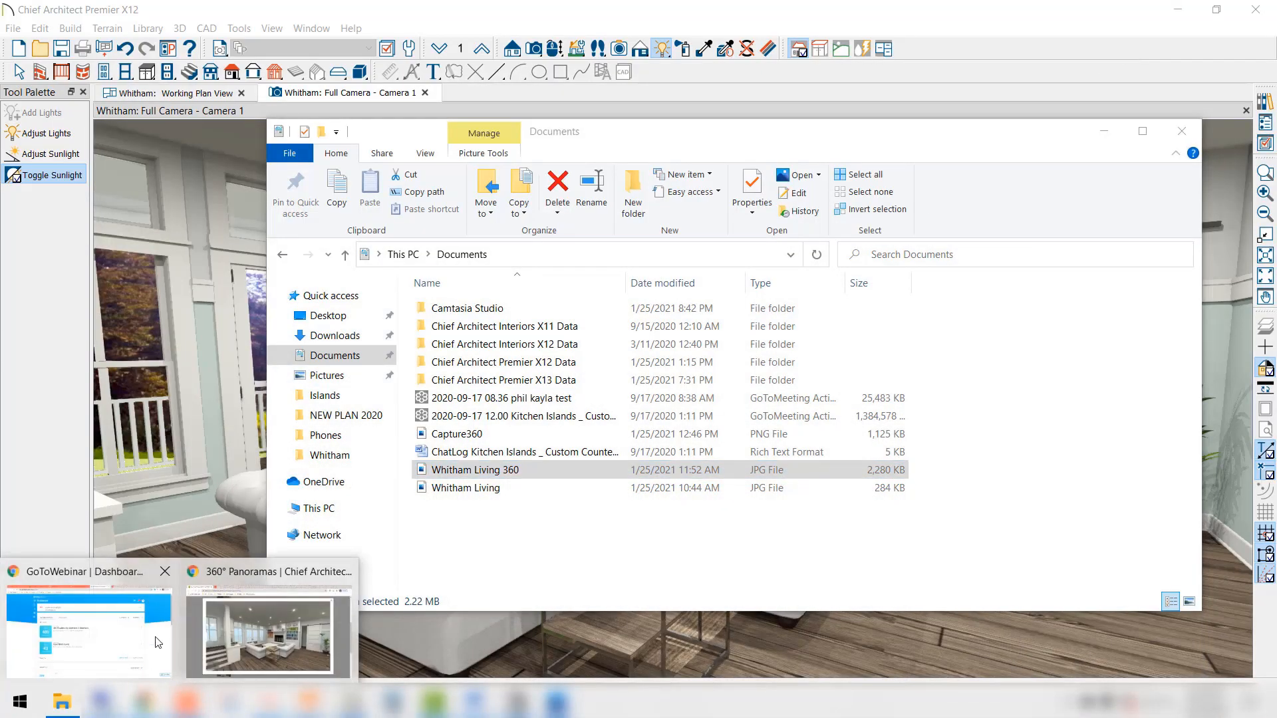
click(266, 632)
click(1126, 129)
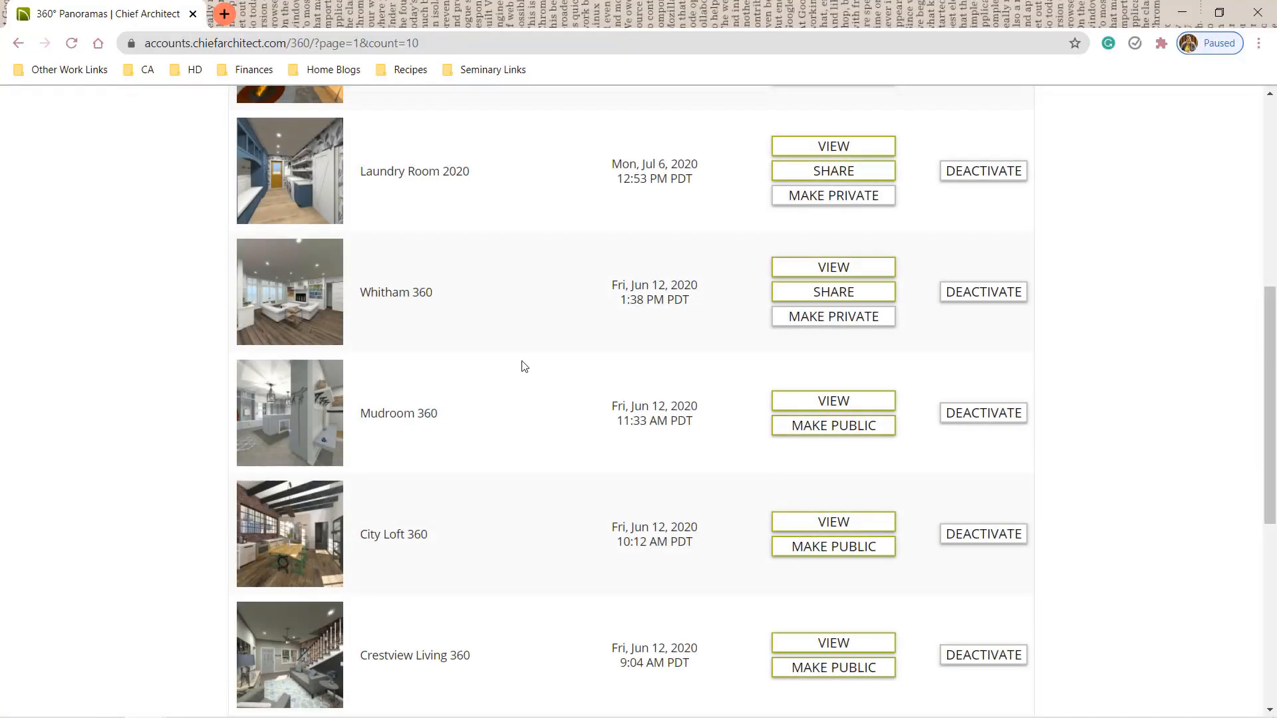
scroll(522, 367, up, 6)
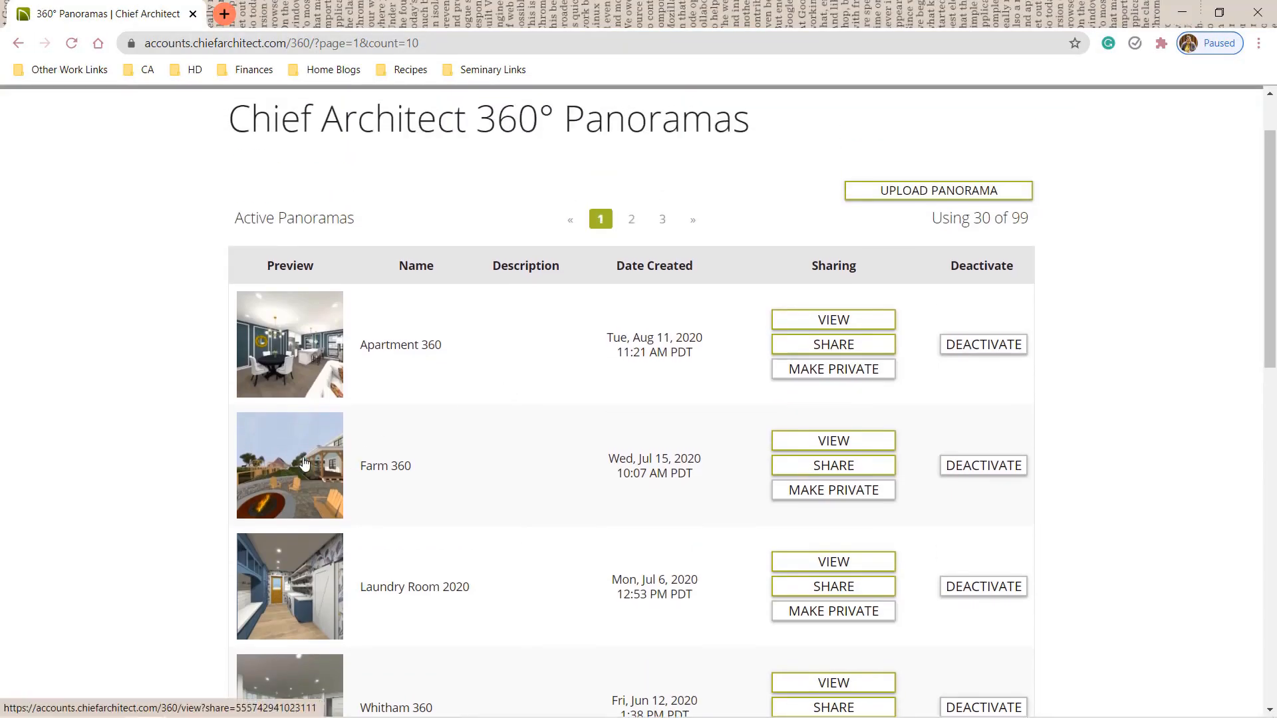
click(844, 444)
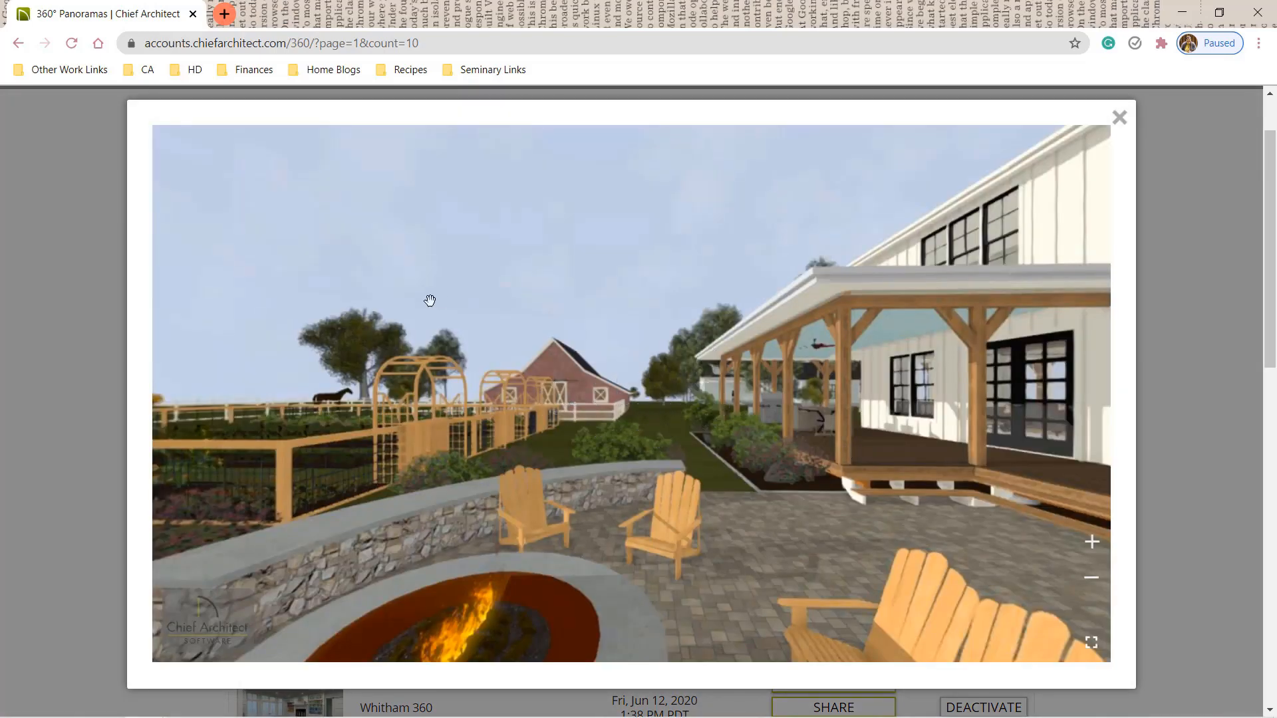
Rotate the Farm 360 panorama to look around the patio, house, garden and barn
drag(427, 299, 572, 317)
drag(259, 339, 661, 333)
drag(348, 353, 271, 386)
drag(865, 400, 426, 407)
drag(1065, 417, 865, 414)
drag(984, 412, 832, 412)
drag(333, 294, 547, 310)
drag(250, 324, 684, 328)
drag(480, 328, 652, 332)
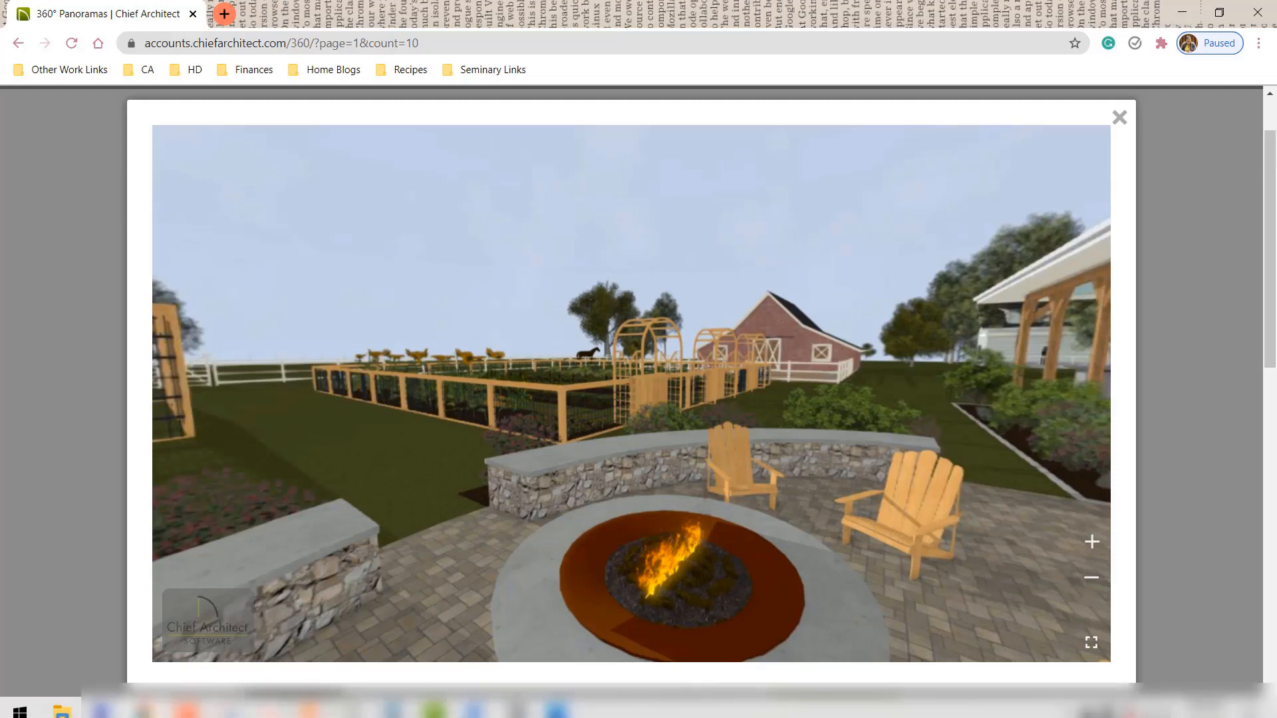
Switch to Chief Architect X13 with the Whithamx13 working plan and bring the whole house into view
click(520, 703)
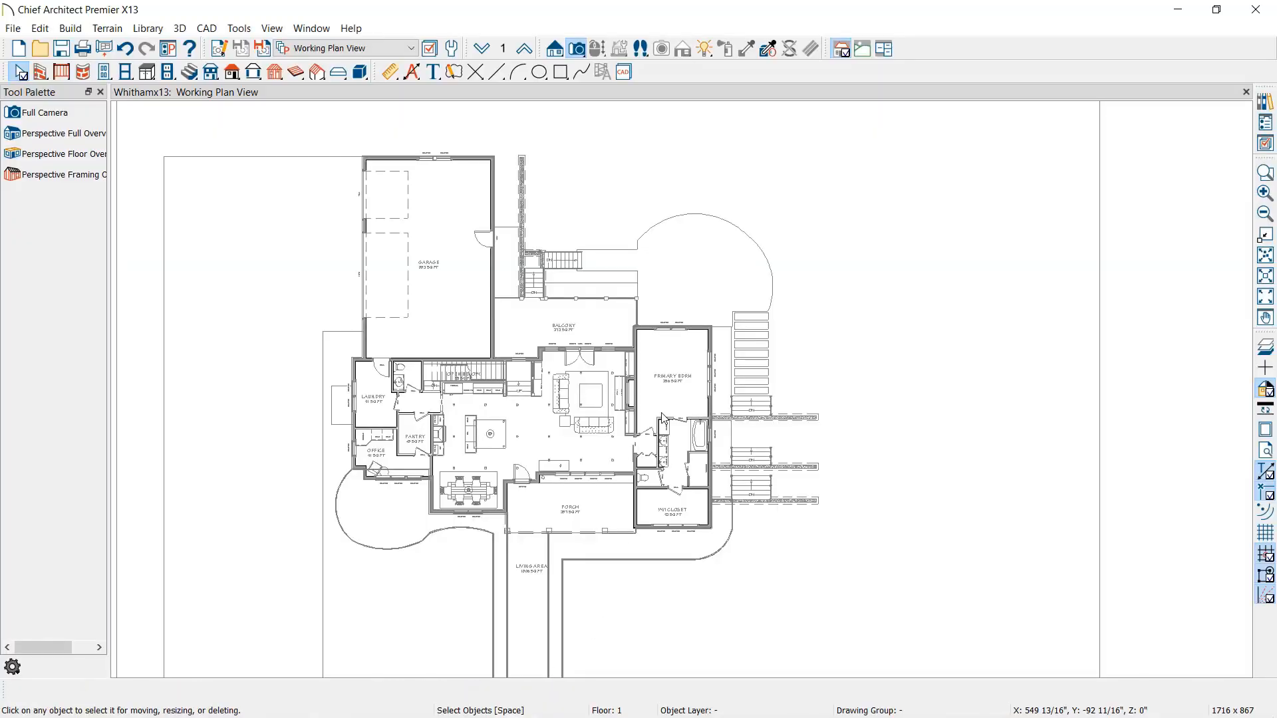
mouse_move(663, 419)
middle_down()
mouse_move(592, 429)
mouse_move(637, 400)
middle_up()
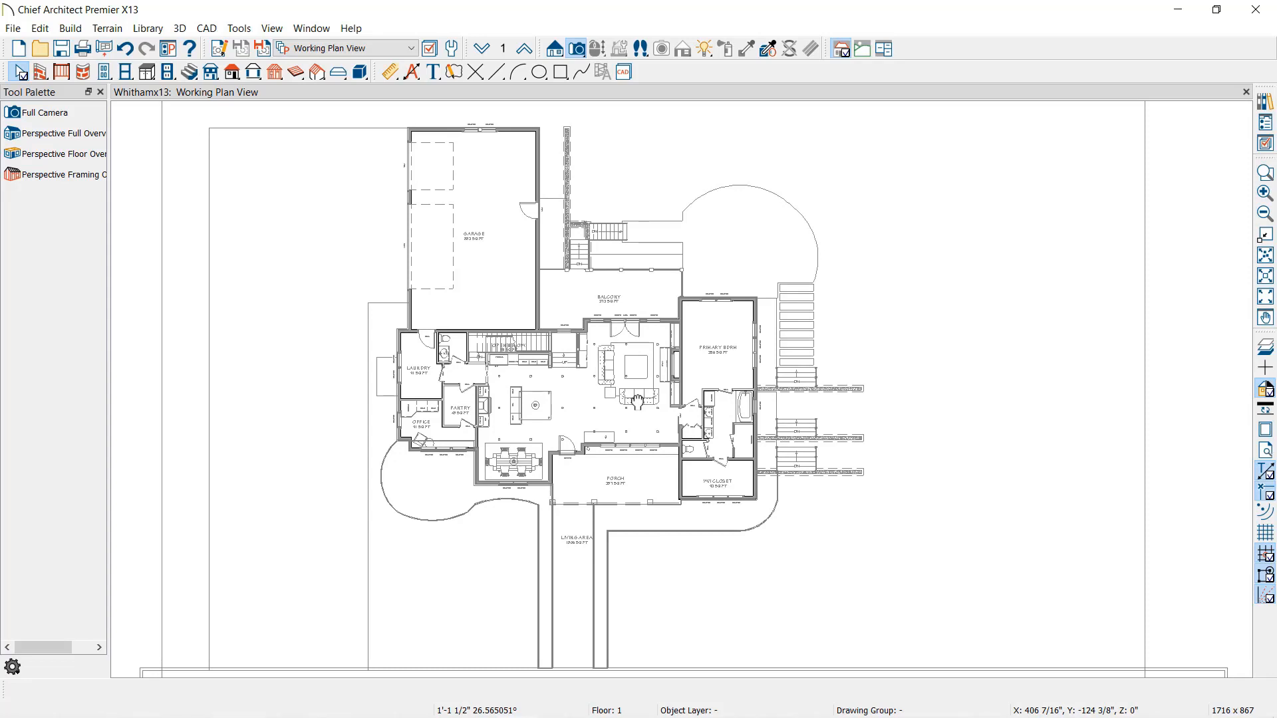
Create a curved walkthrough path outside the house, from the front yard around the side by the primary bedroom
click(183, 29)
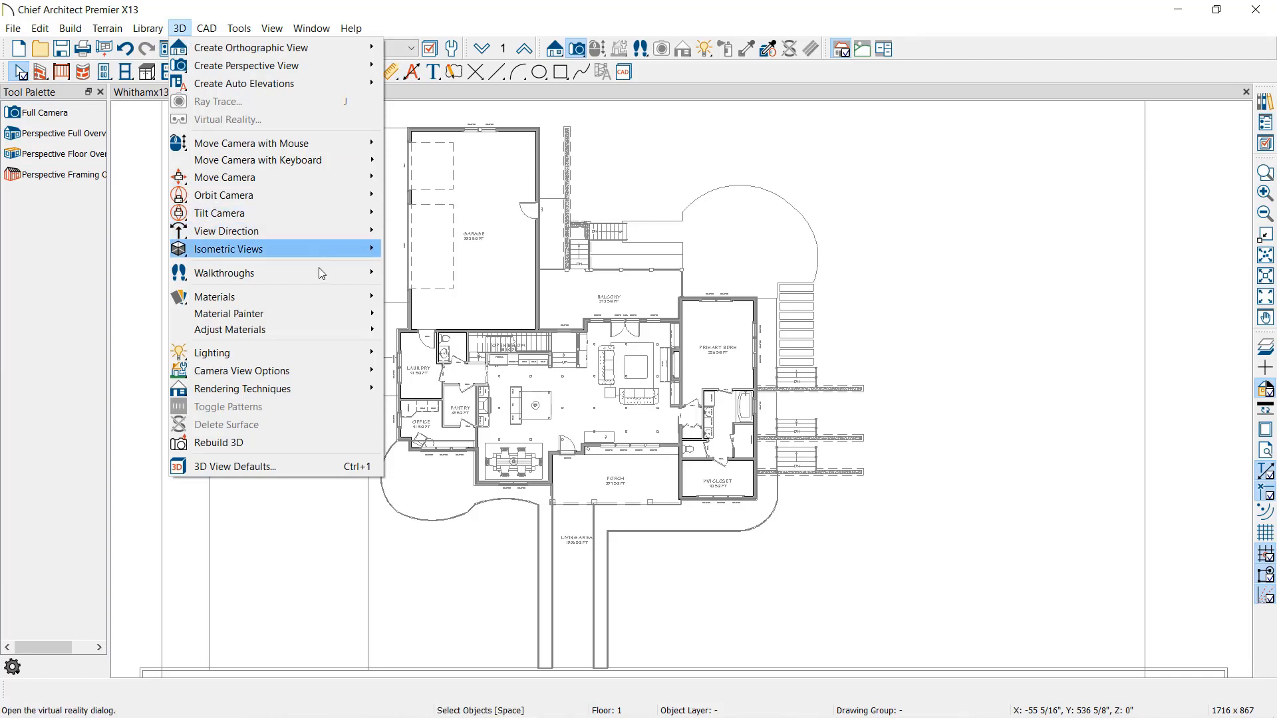
mouse_move(316, 277)
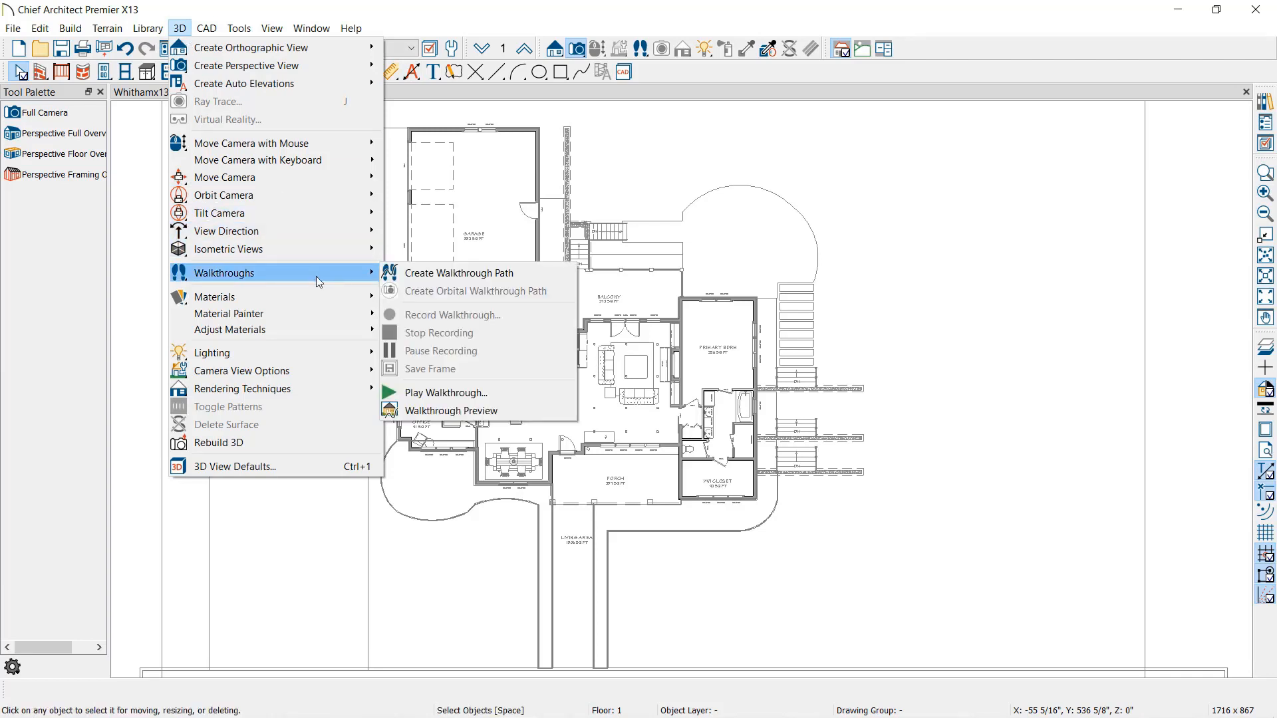
click(517, 273)
mouse_move(665, 617)
mouse_down()
mouse_move(800, 570)
mouse_move(892, 461)
mouse_move(906, 473)
mouse_move(901, 340)
mouse_up()
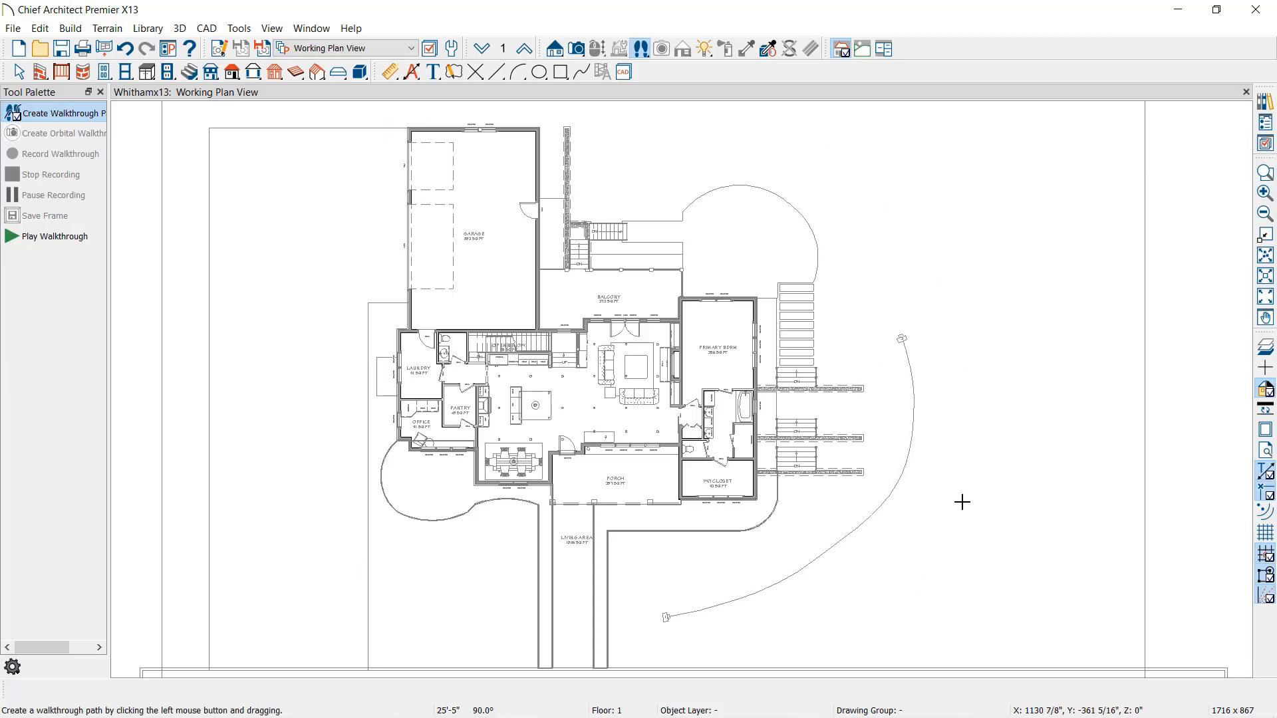
Rotate the walkthrough path's first camera to face the house and delete the path
key(space)
click(736, 604)
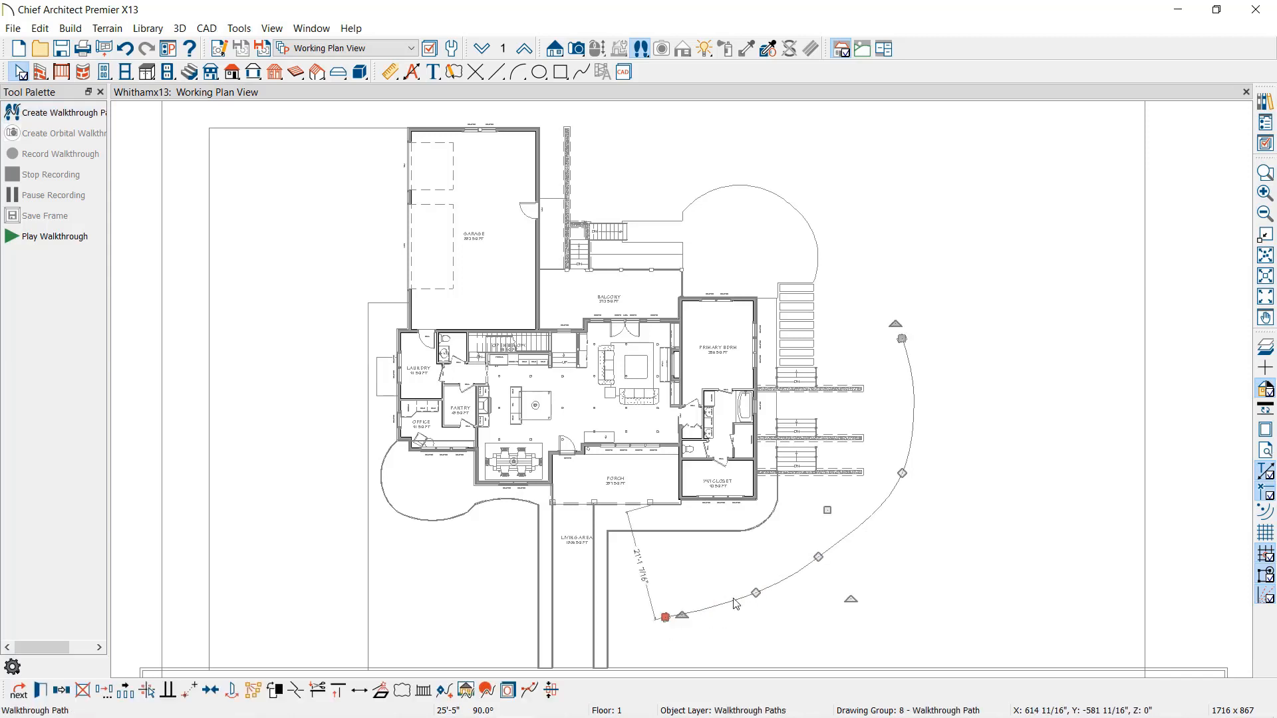
scroll(736, 604, up, 5)
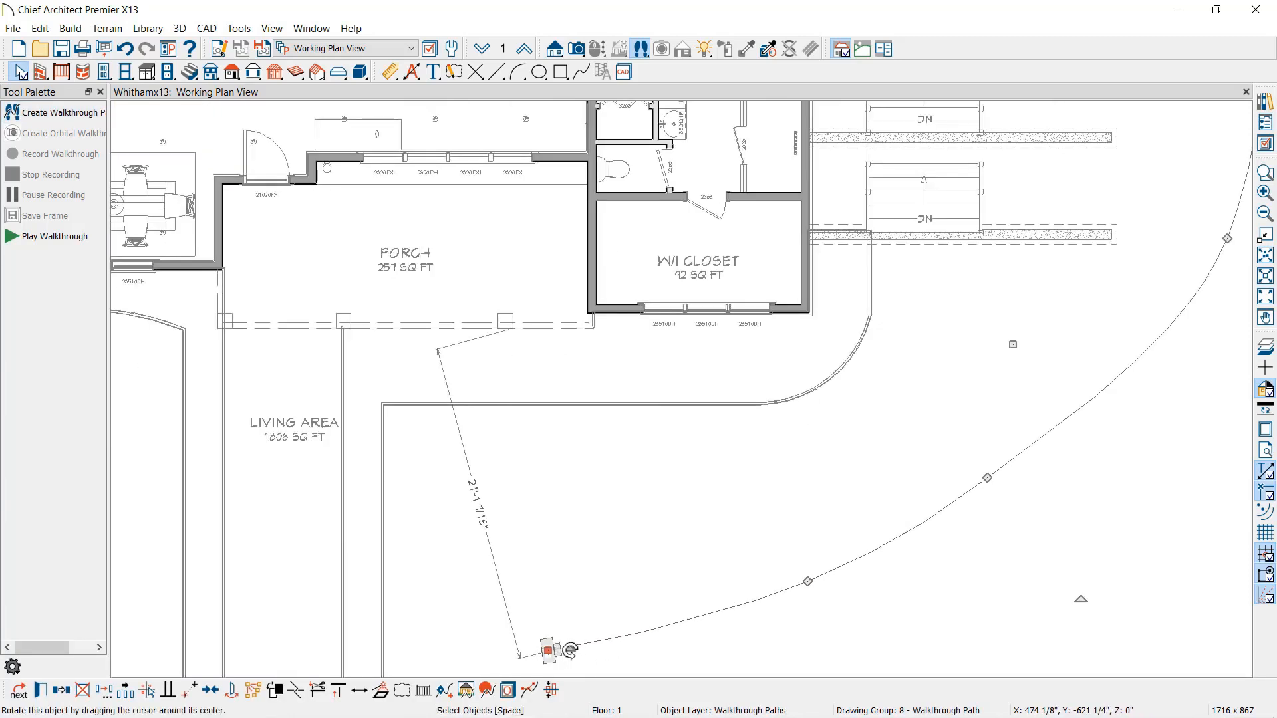
drag(570, 651, 534, 616)
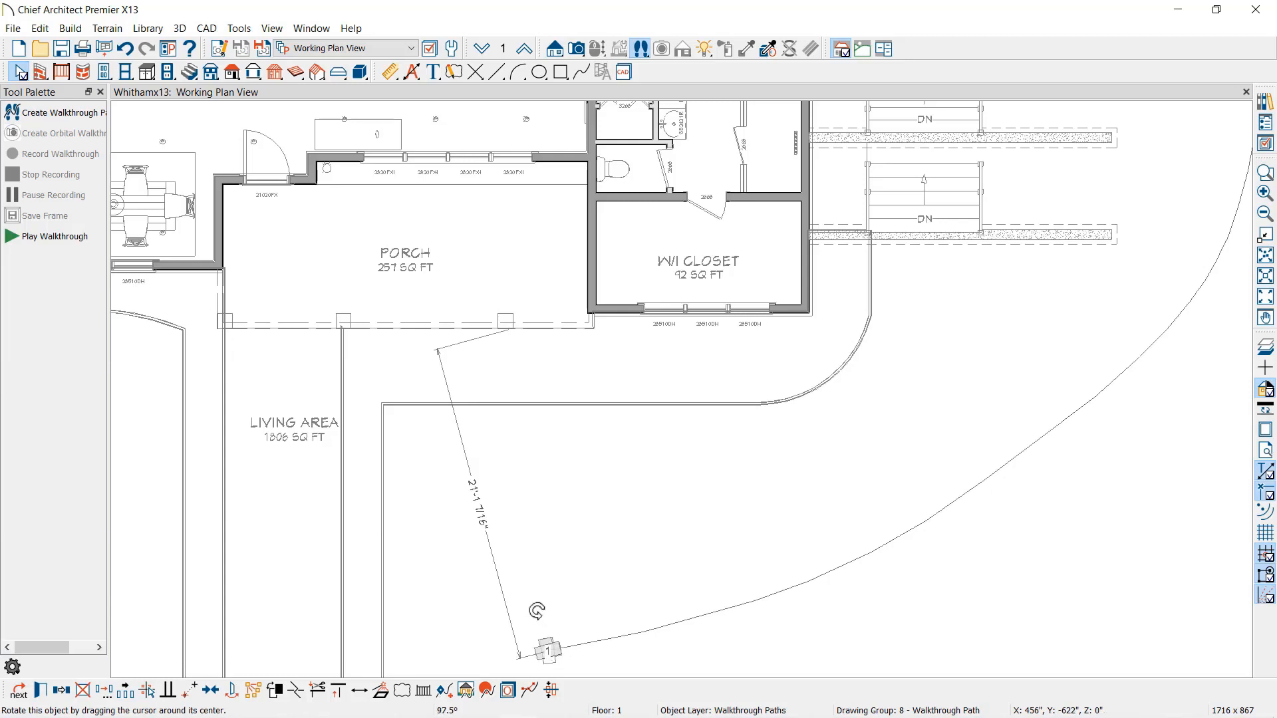
scroll(605, 552, down, 4)
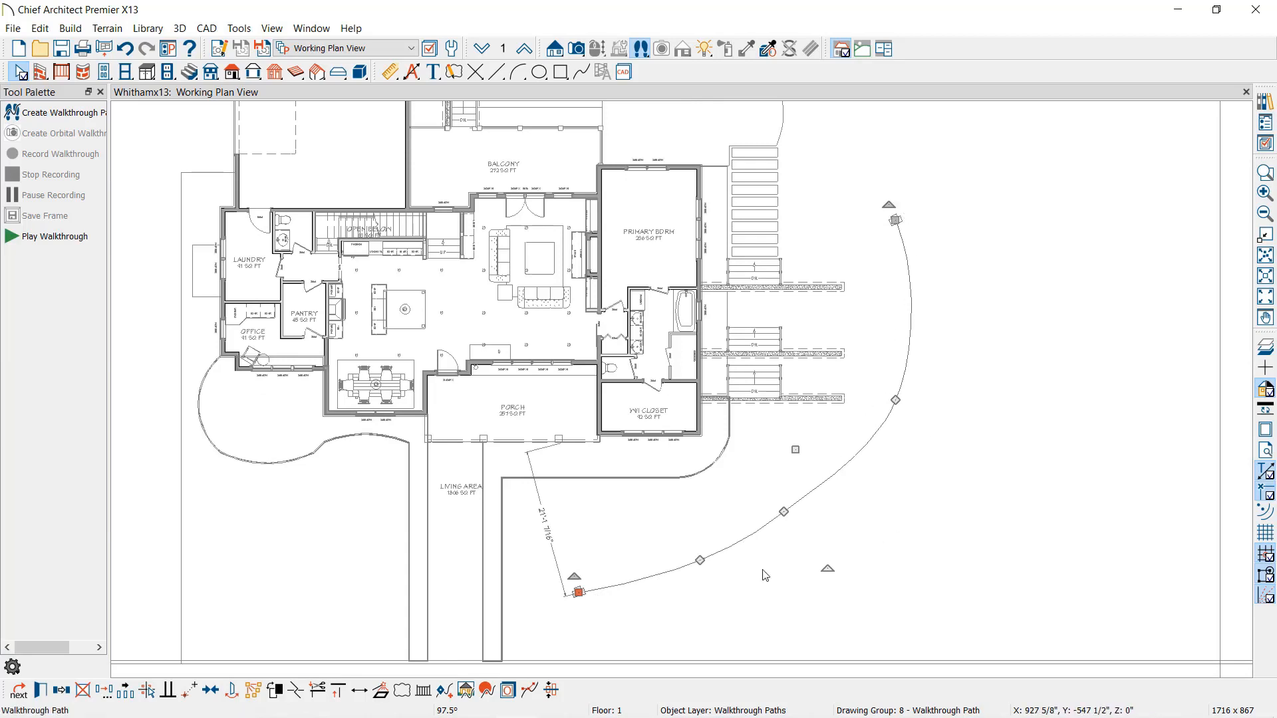
click(659, 567)
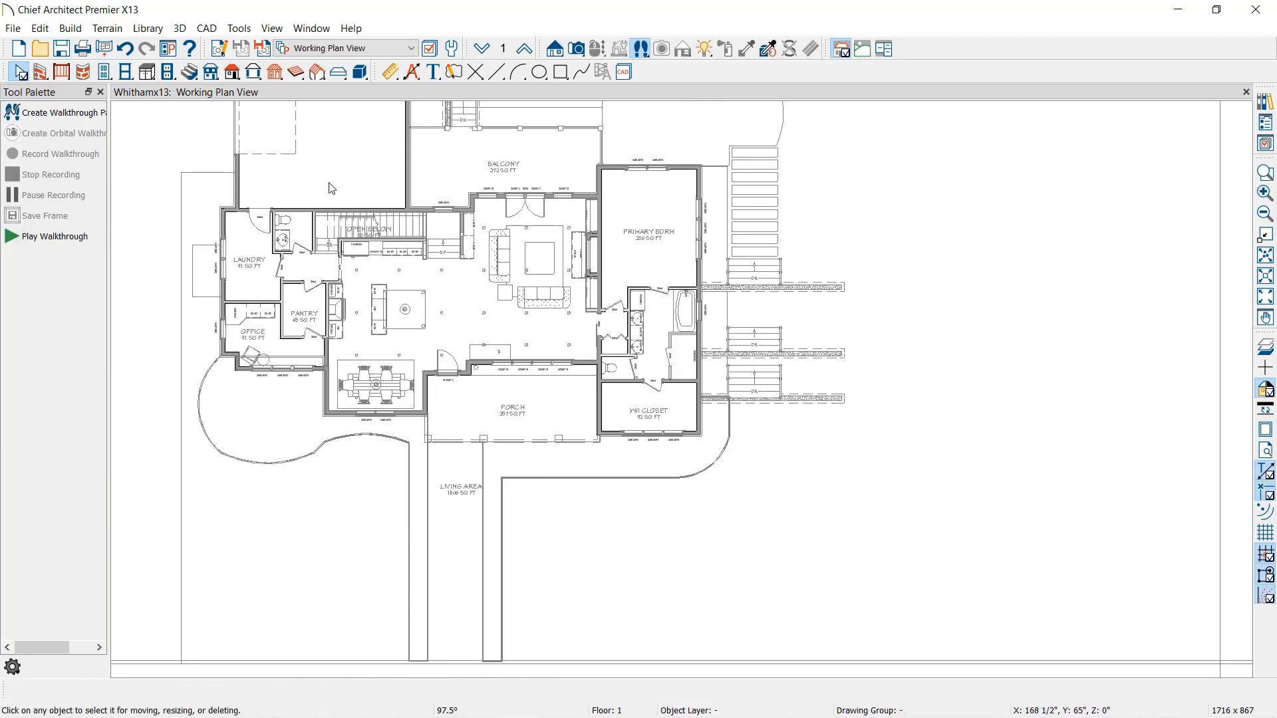
Draw a CAD circle about 144 feet in diameter around the house and select it
click(520, 73)
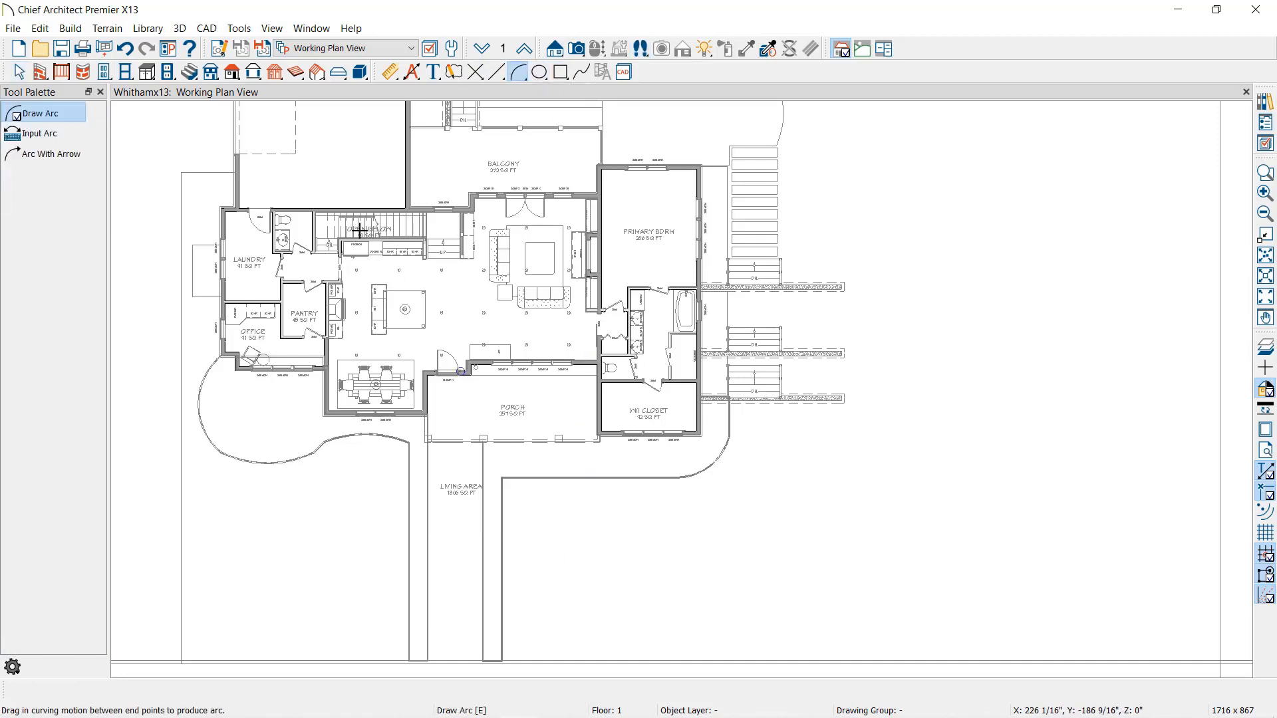
click(543, 76)
middle_drag(413, 250, 483, 365)
scroll(459, 360, down, 4)
drag(290, 151, 750, 564)
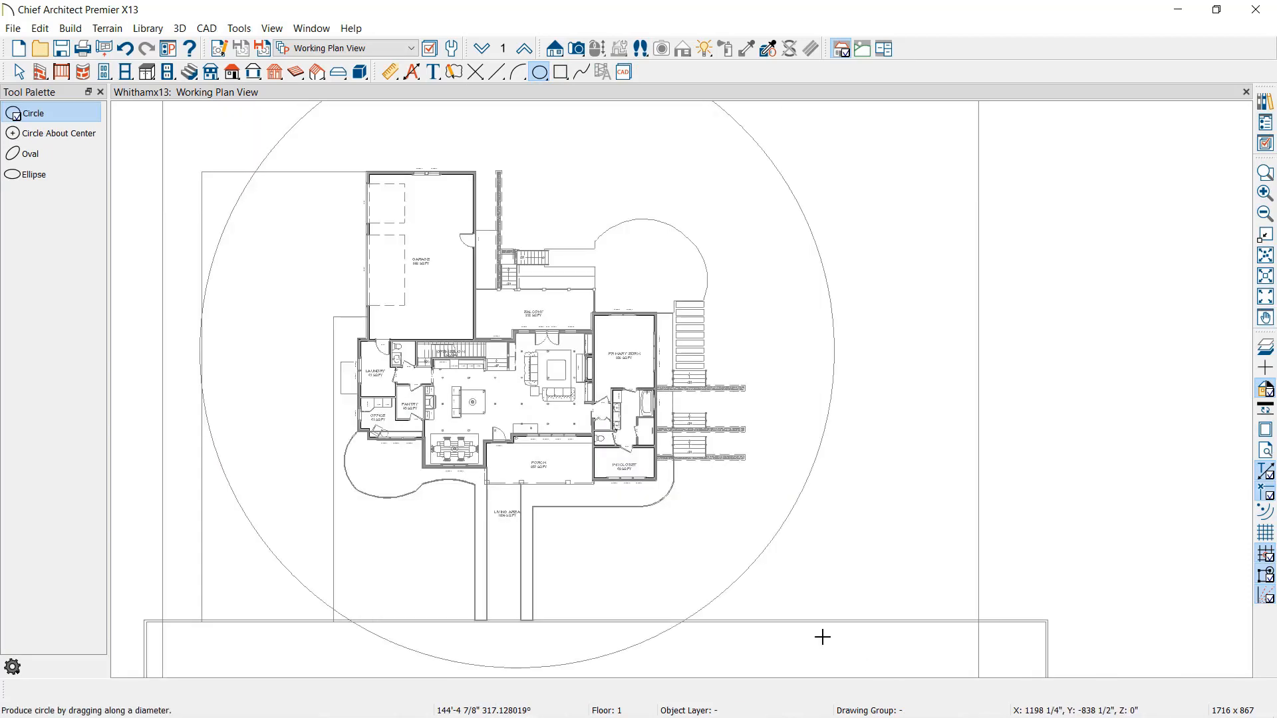
key(space)
click(773, 538)
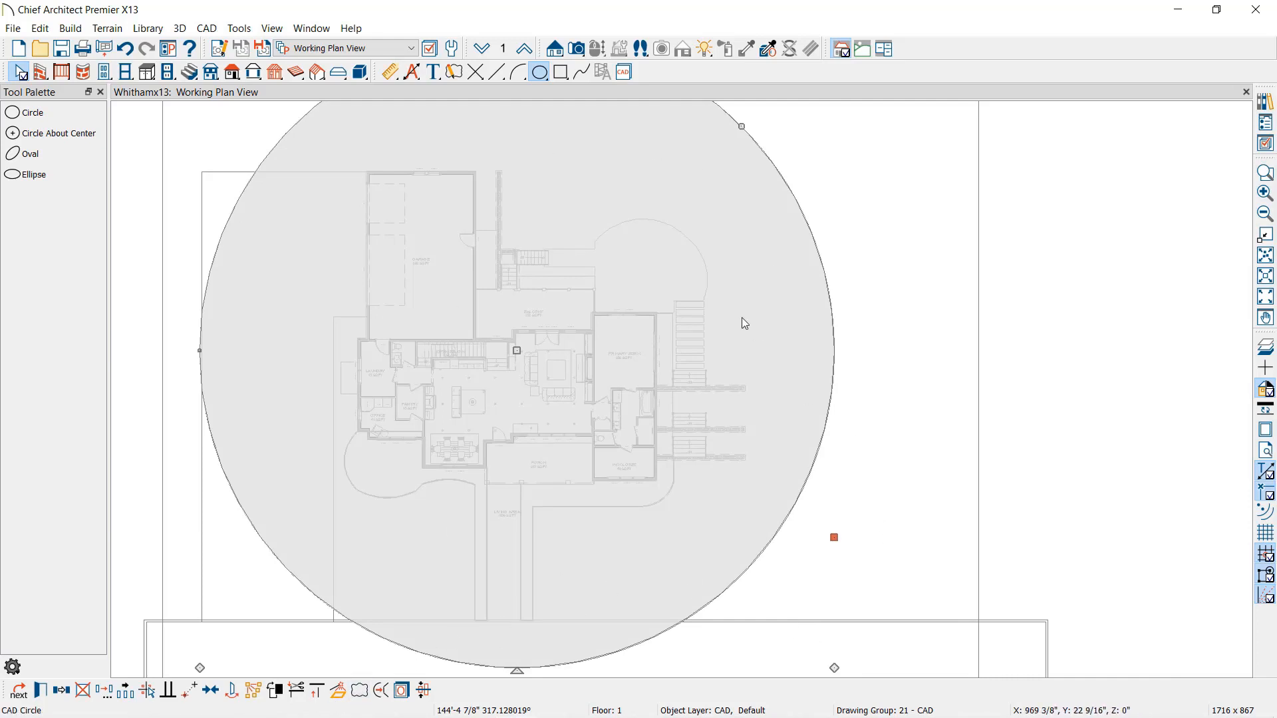
Examine the Walkthrough Path option for converting the circle, cancel the conversion and delete the circle
click(346, 692)
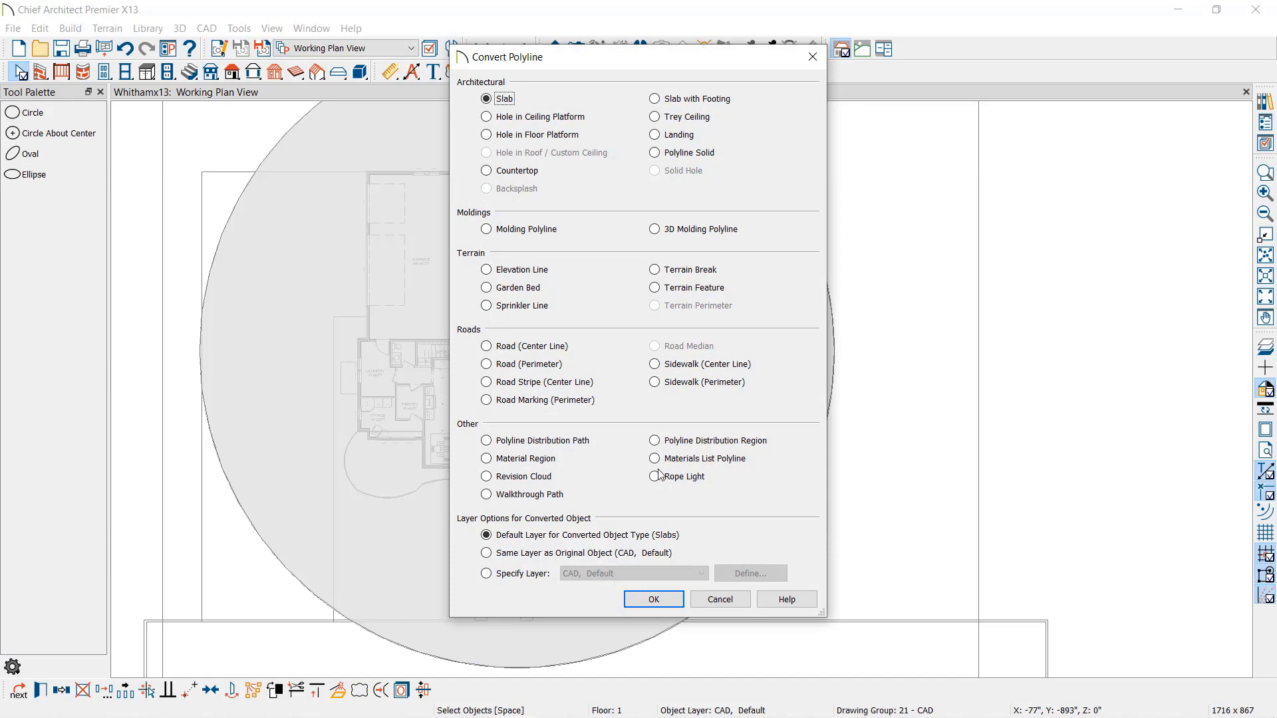
click(509, 495)
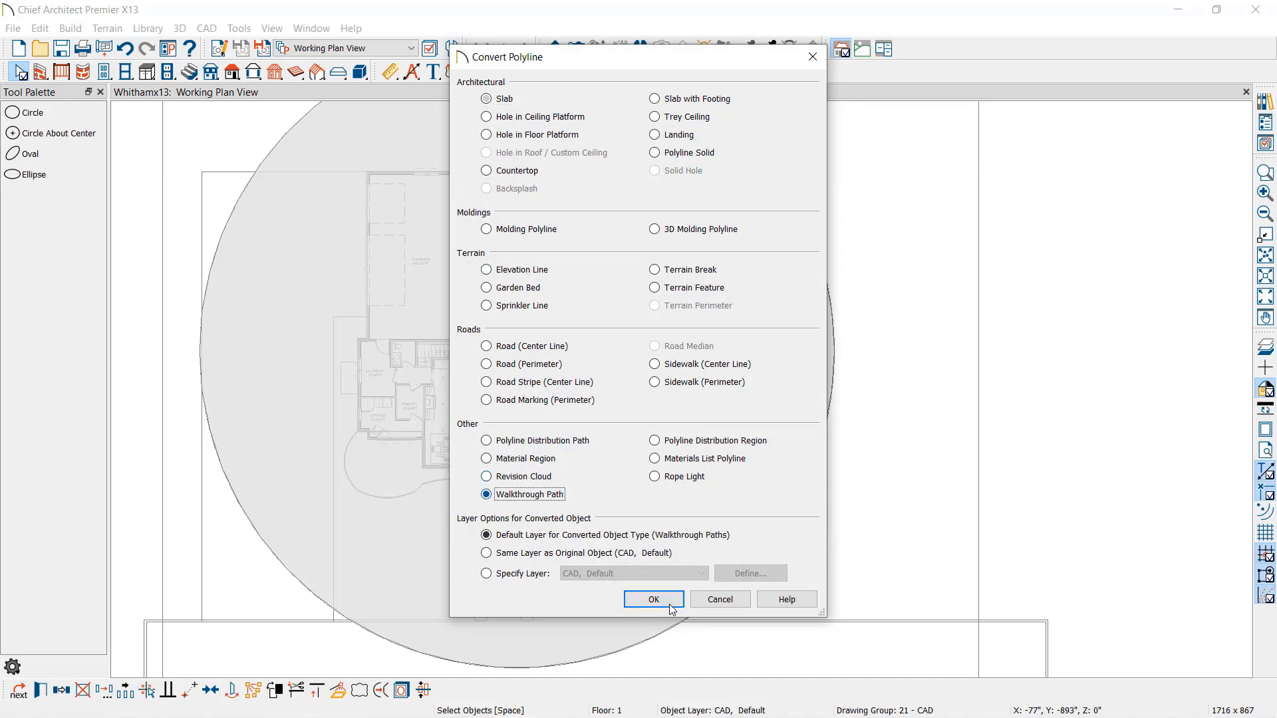
click(721, 600)
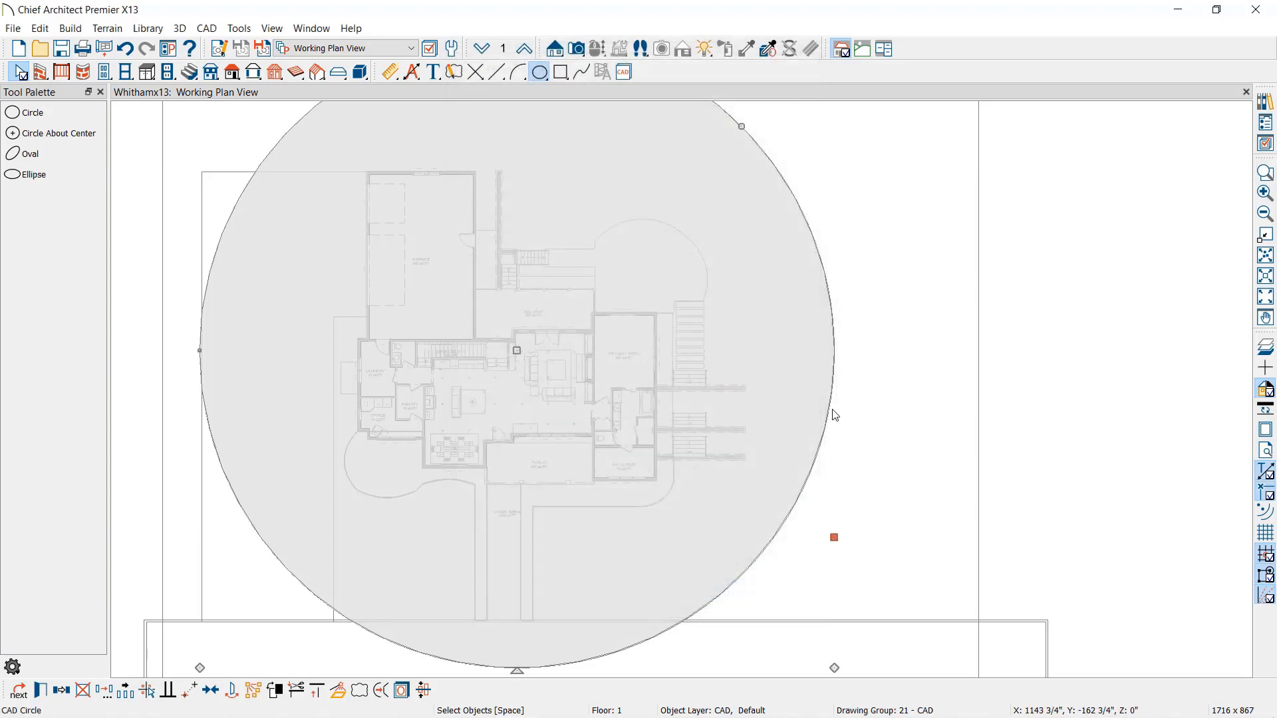
key(Delete)
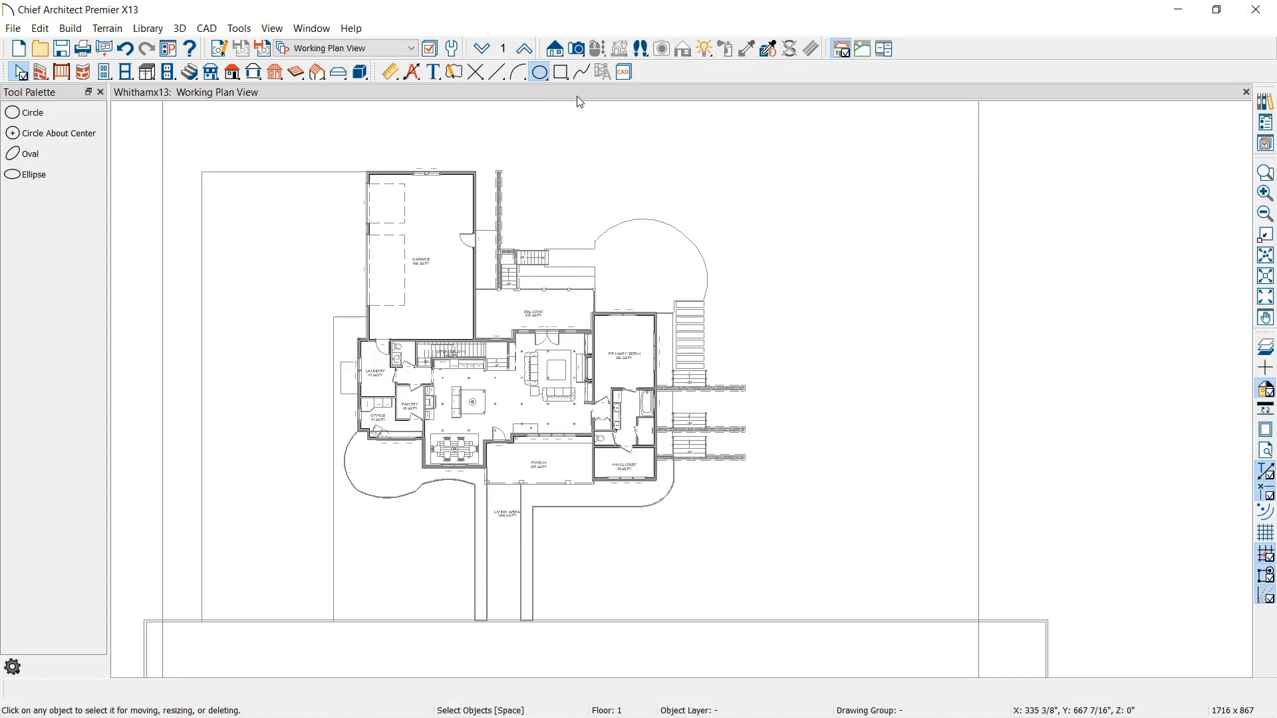
Create a Perspective Full Overview of the house and orbit it to a lower view of the front
middle_drag(646, 367, 695, 379)
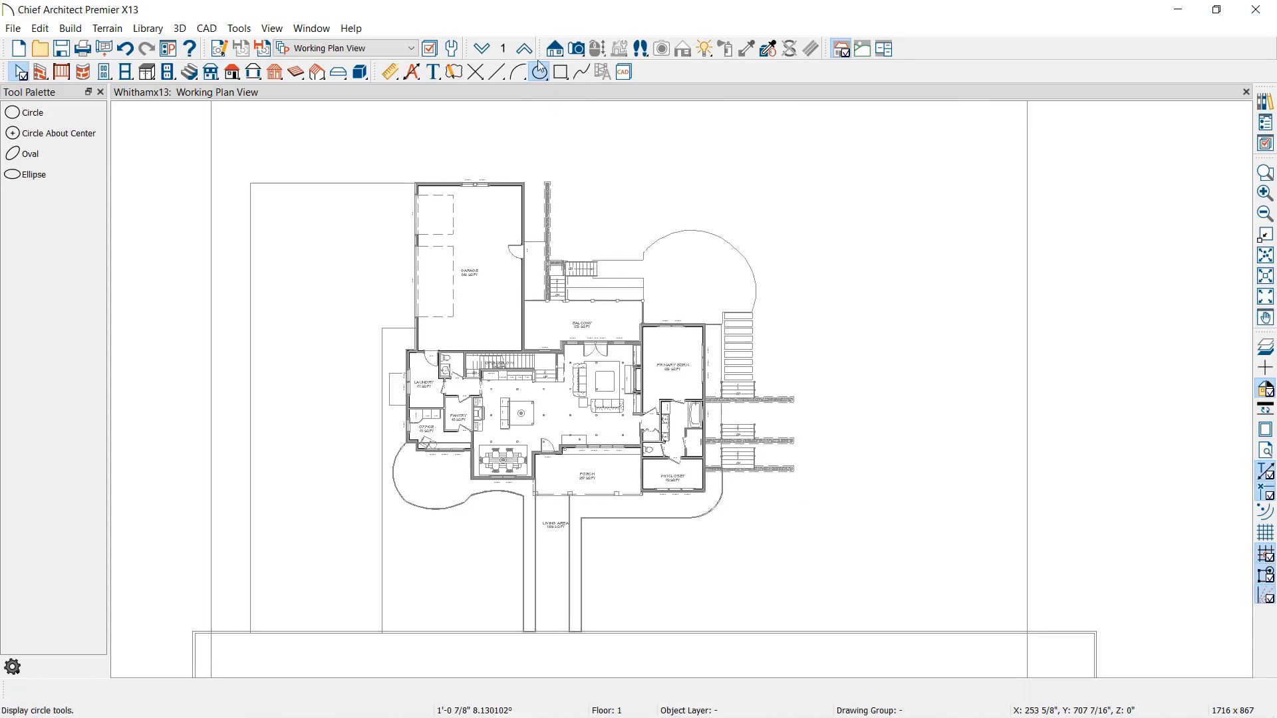
middle_drag(864, 490, 841, 445)
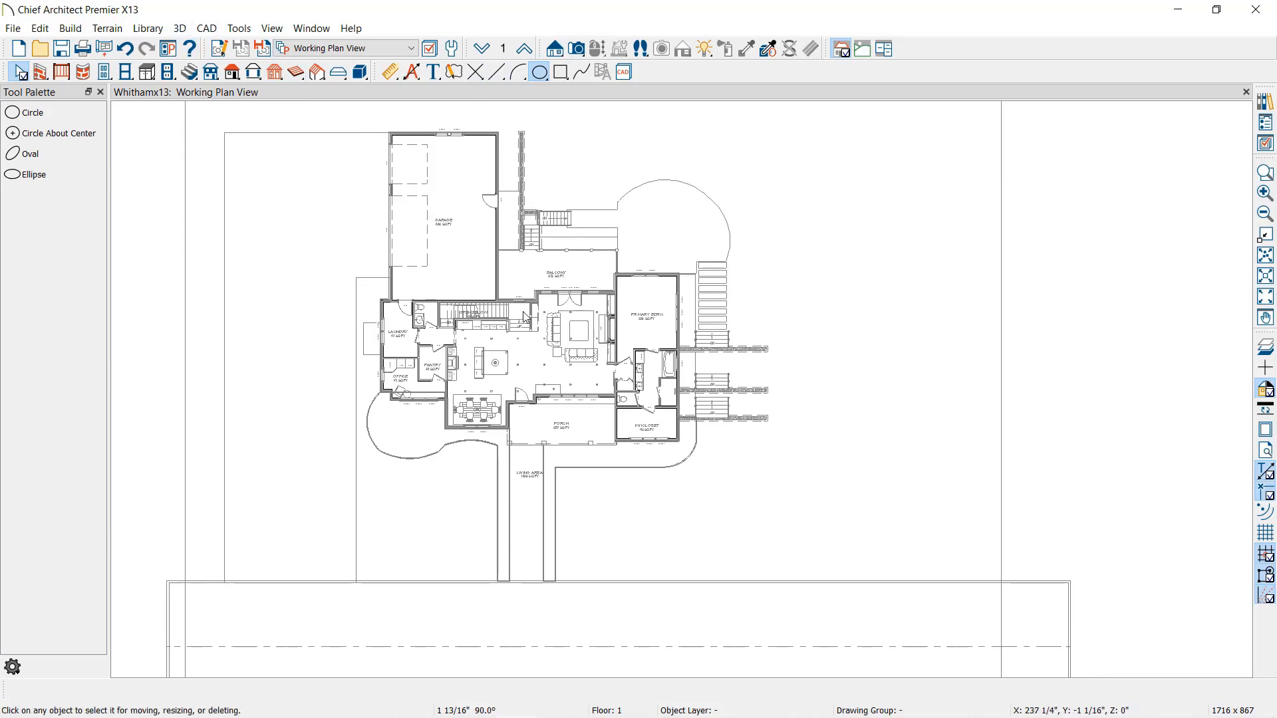
click(577, 49)
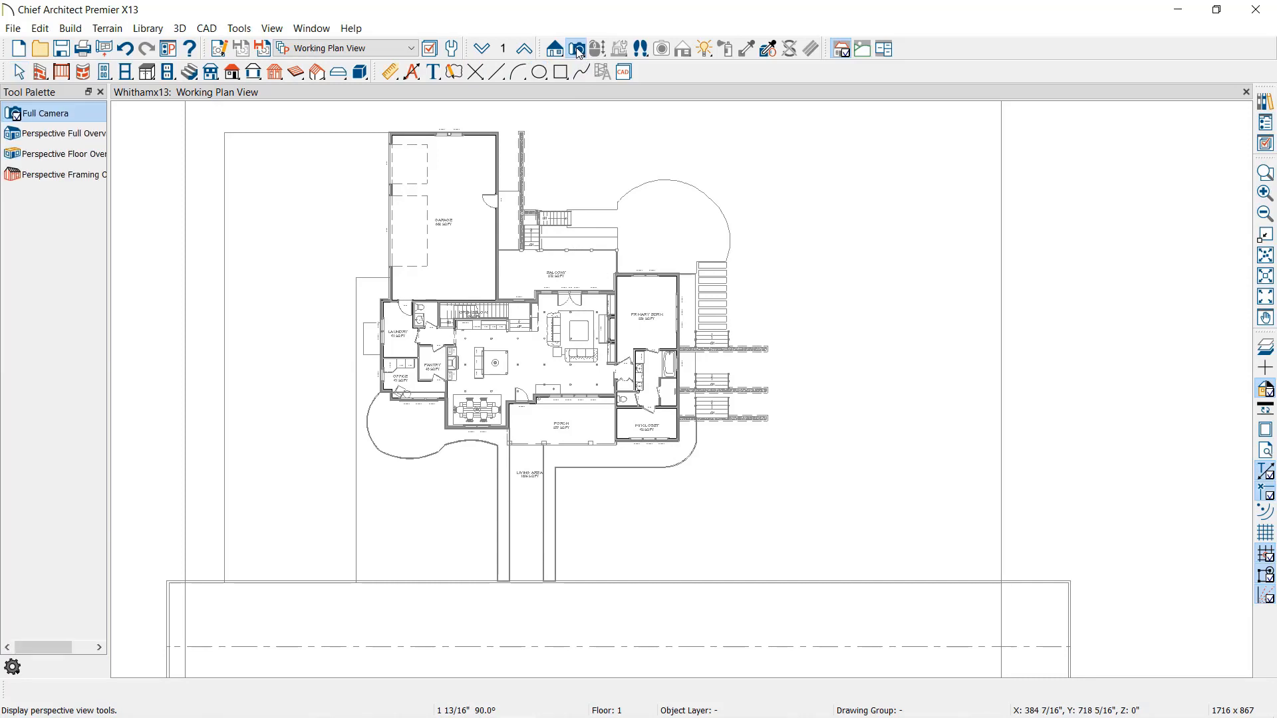
click(64, 138)
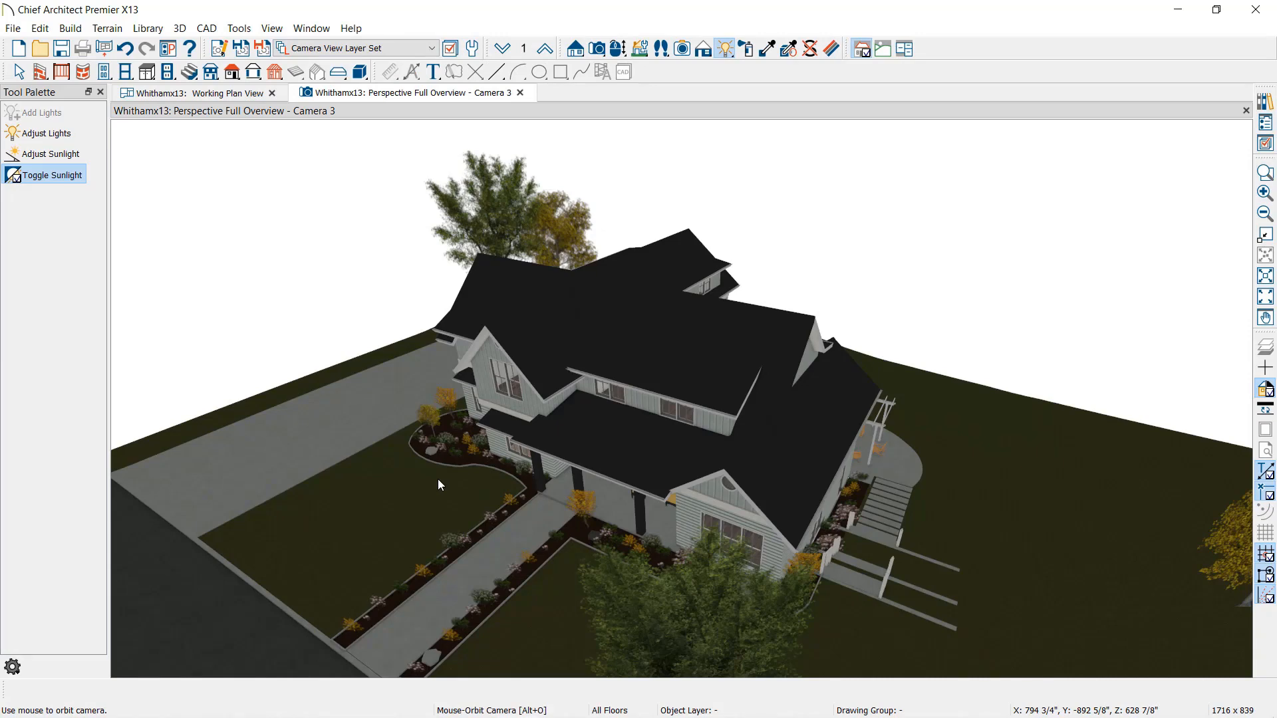
drag(701, 436, 629, 113)
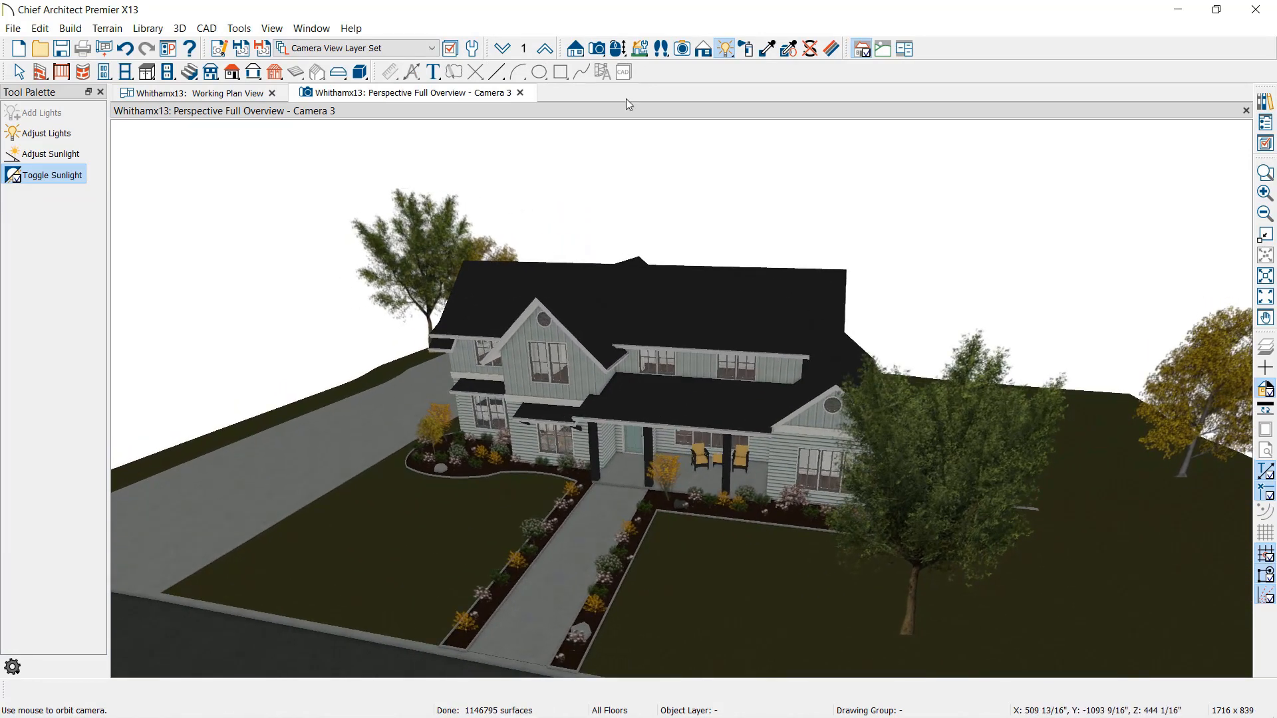
Return to the working plan and select the Perspective Full Overview camera placed in front of the house
click(223, 93)
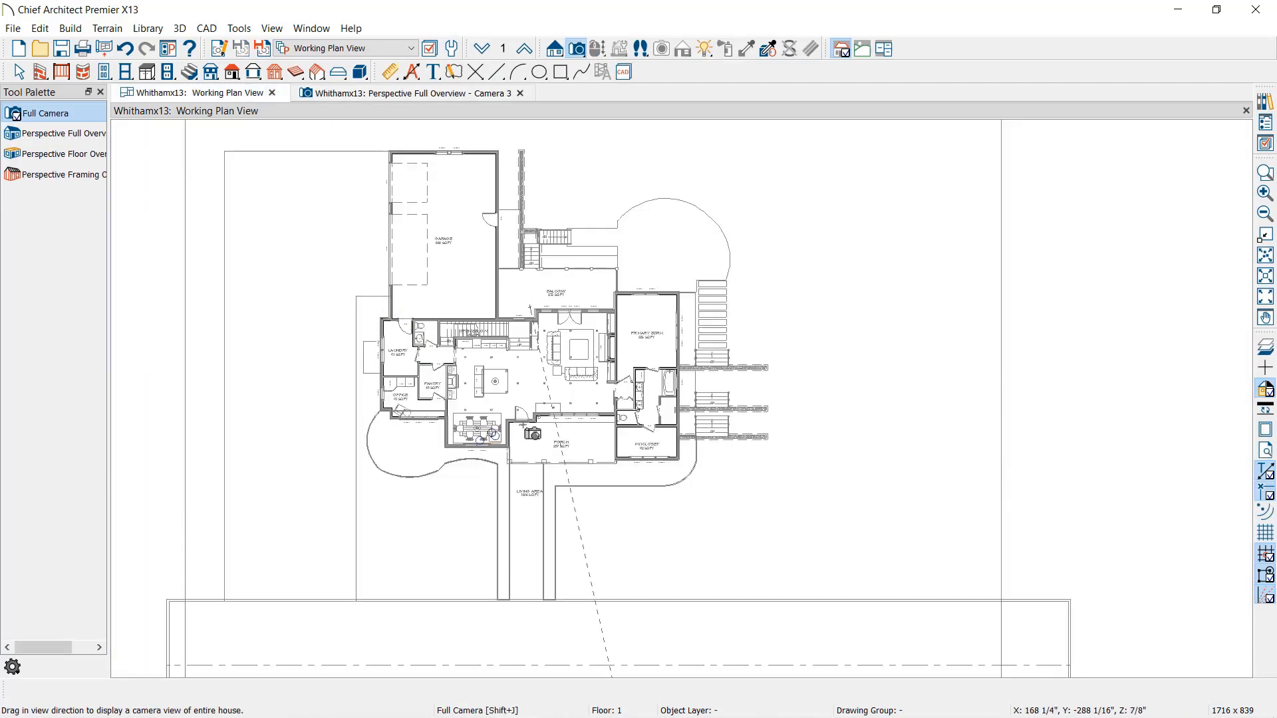
middle_drag(671, 524, 647, 424)
scroll(647, 422, down, 4)
key(space)
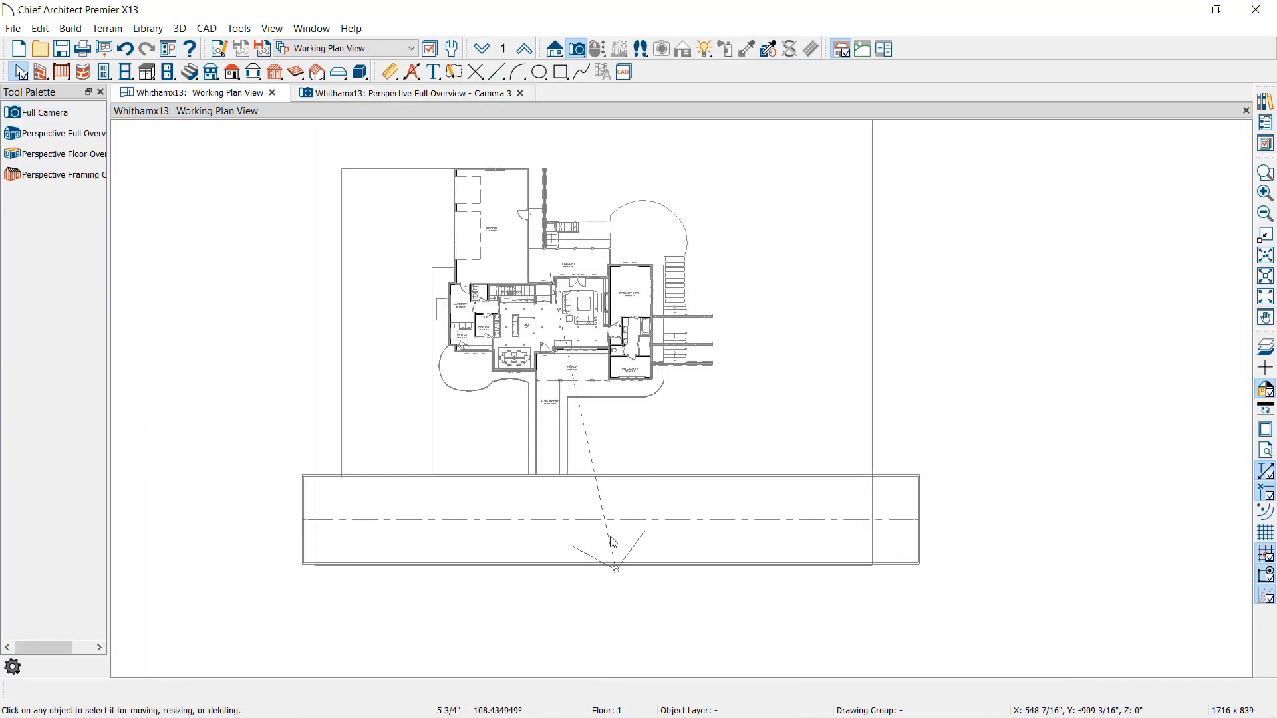
click(613, 571)
scroll(571, 258, up, 3)
scroll(571, 258, down, 5)
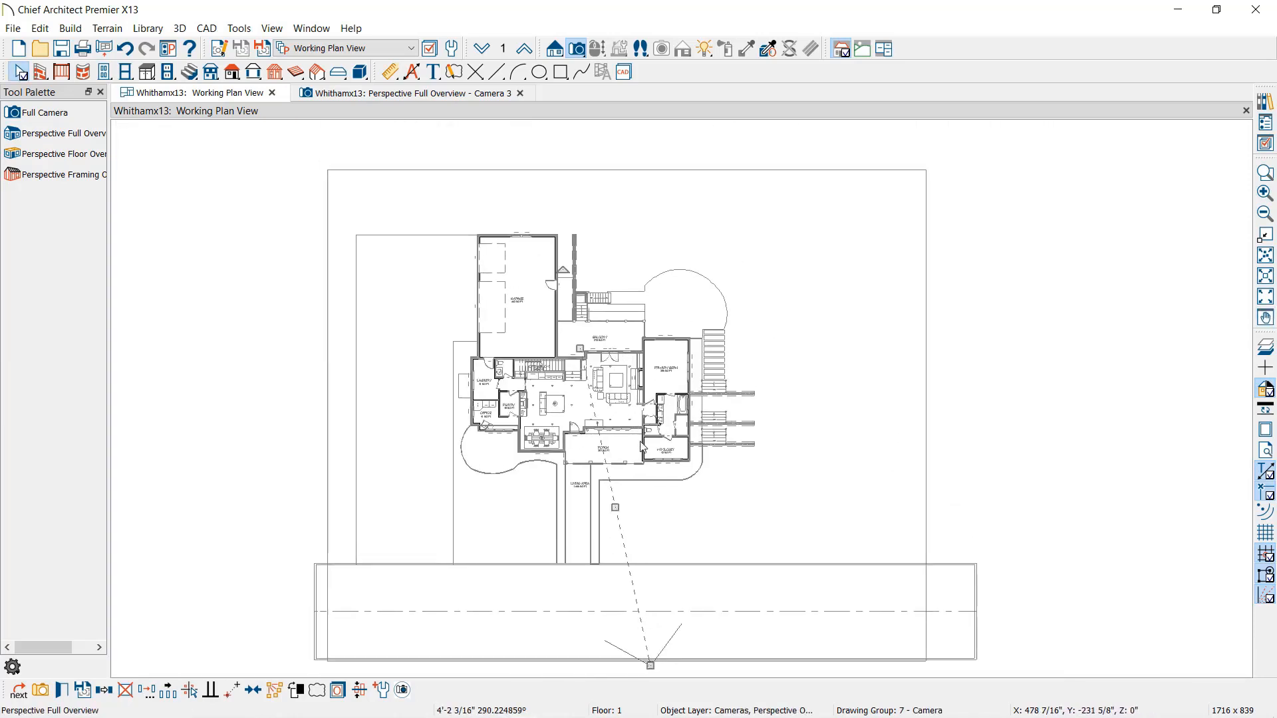
scroll(572, 379, up, 2)
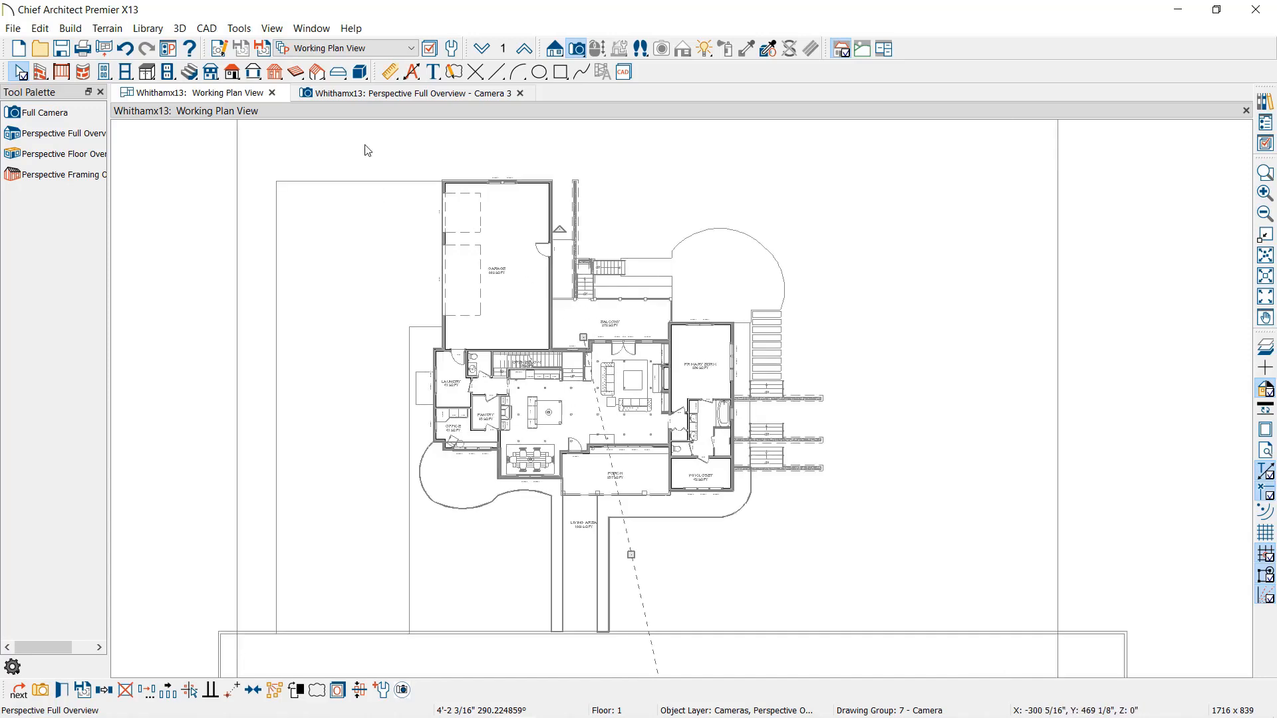
Move the overview camera's focal point from the balcony edge into the living room area and check the camera view
drag(581, 336, 590, 367)
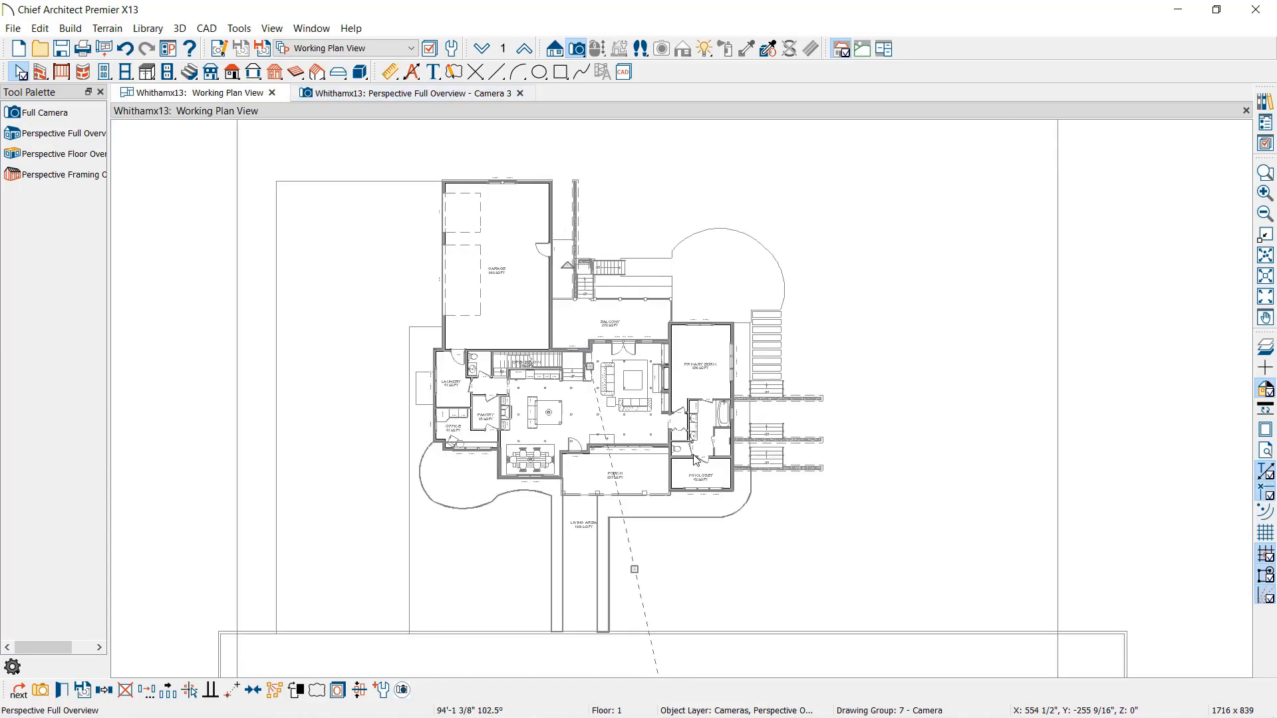
click(458, 97)
drag(630, 279, 741, 320)
drag(638, 328, 221, 182)
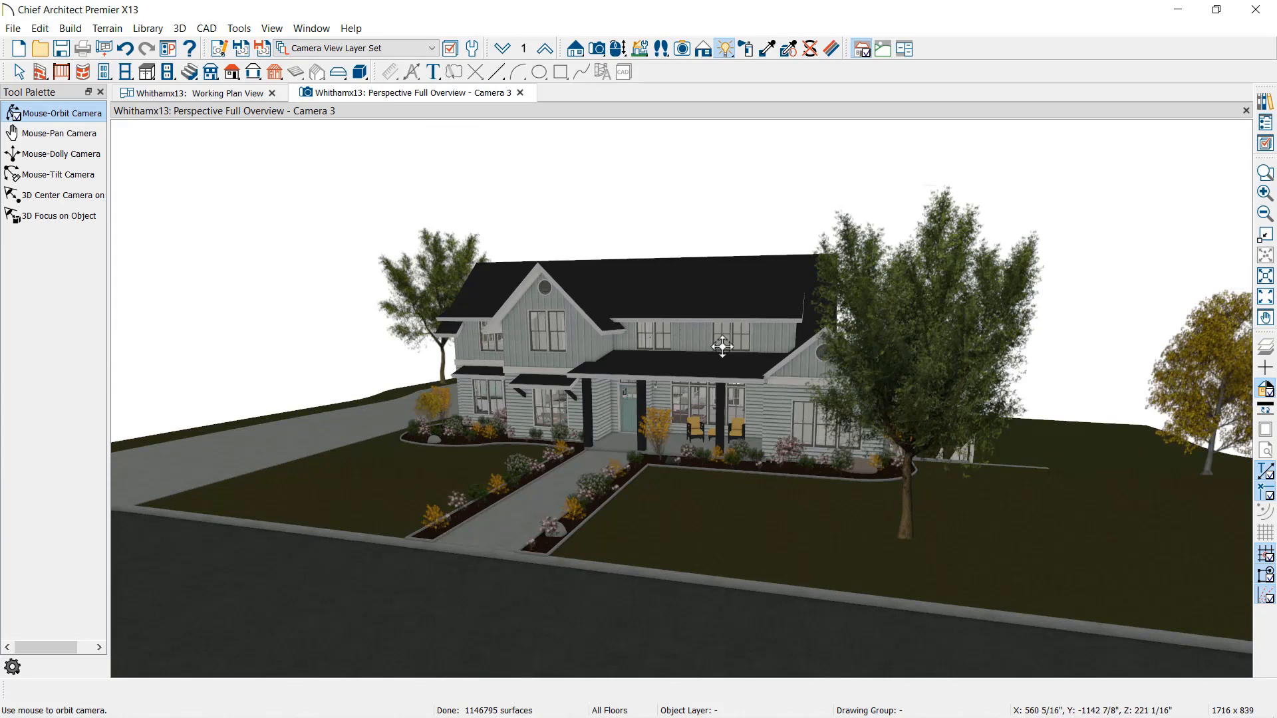
Examine the Create Orbital Walkthrough Path option in both the overview camera view and the plan view
click(184, 30)
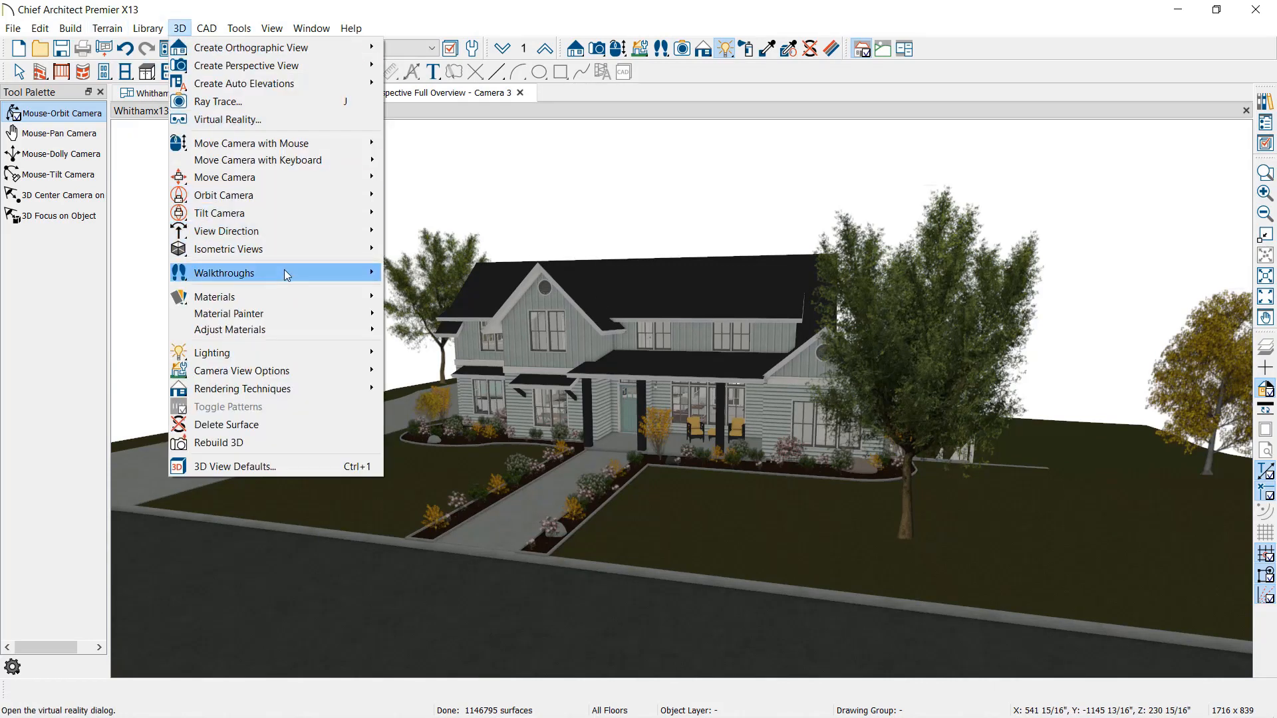
mouse_move(286, 273)
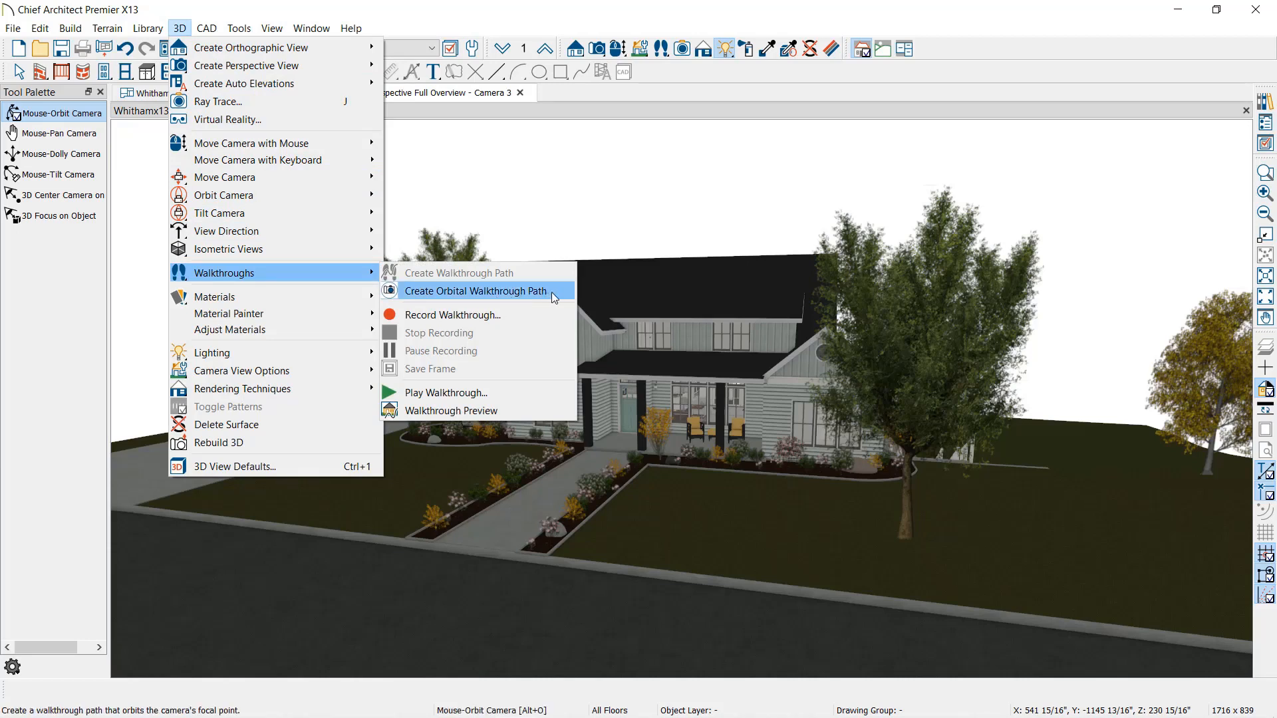
click(686, 99)
click(210, 99)
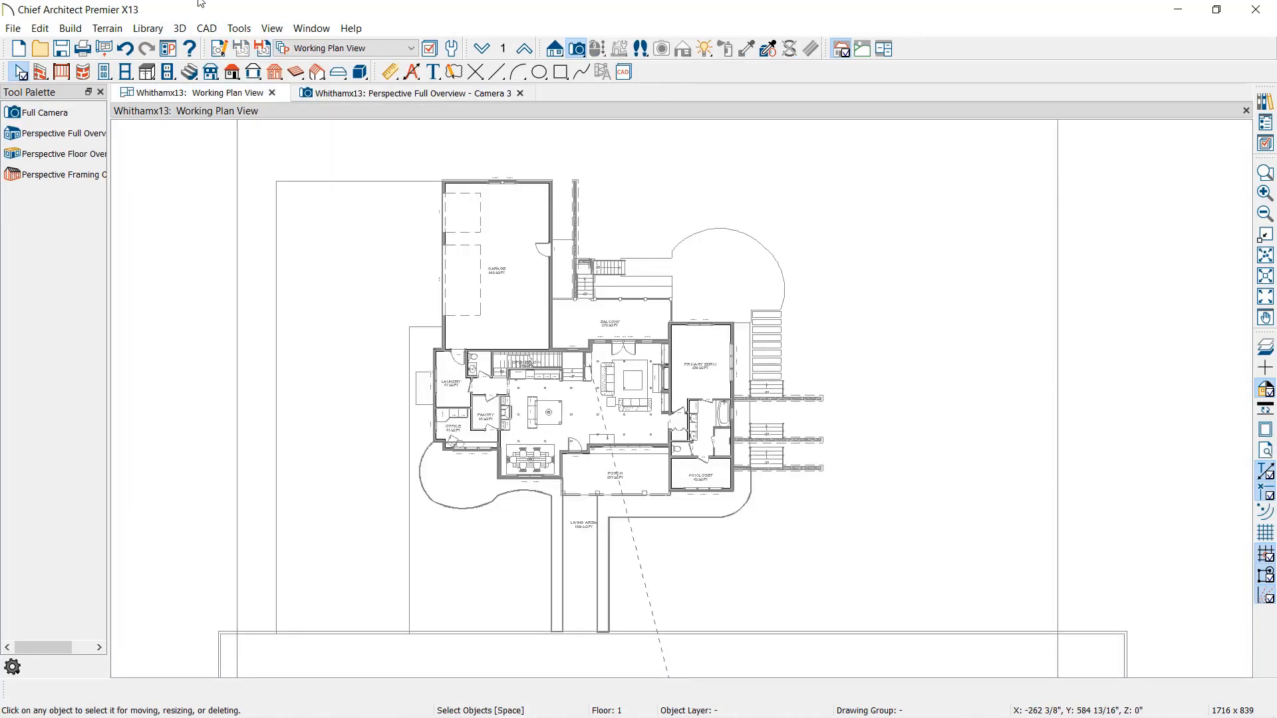
click(178, 28)
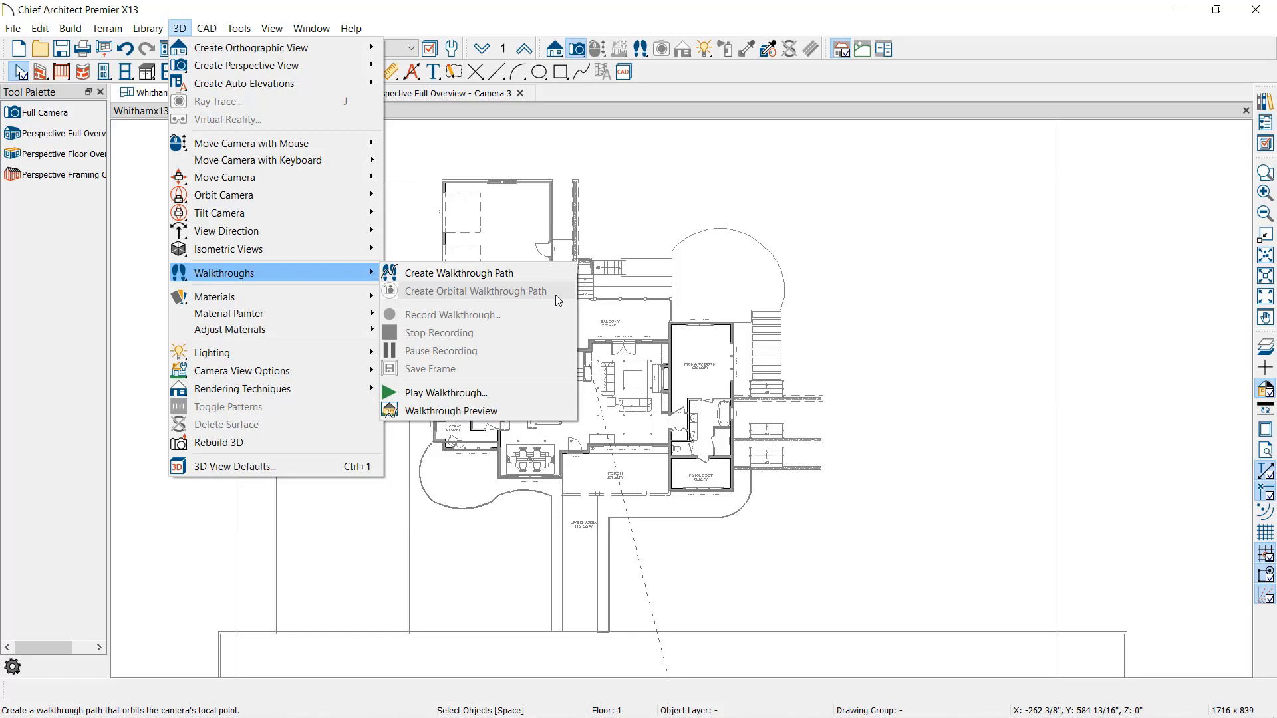
Create an orbital walkthrough path from the overview camera behind the street, inspect its start point and delete the path
middle_drag(741, 514, 696, 324)
scroll(695, 324, down, 1)
click(656, 575)
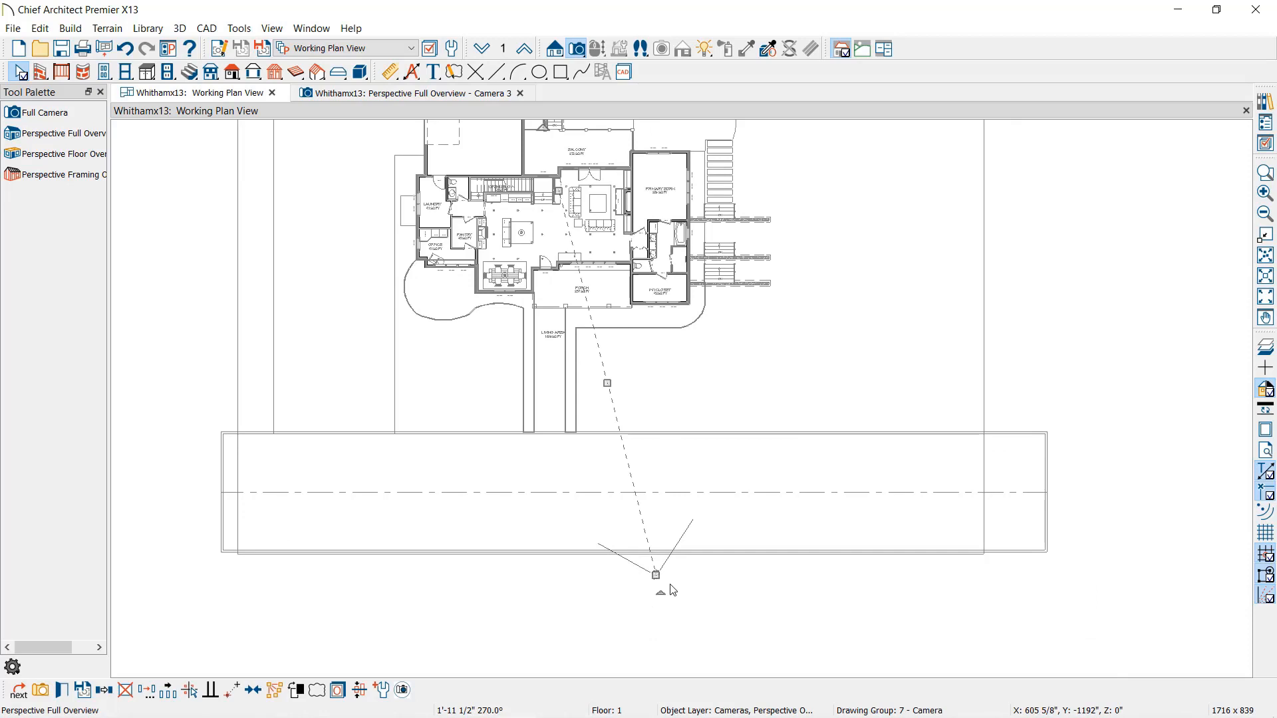
click(403, 693)
middle_drag(810, 397, 803, 508)
scroll(811, 481, down, 1)
scroll(811, 481, down, 1)
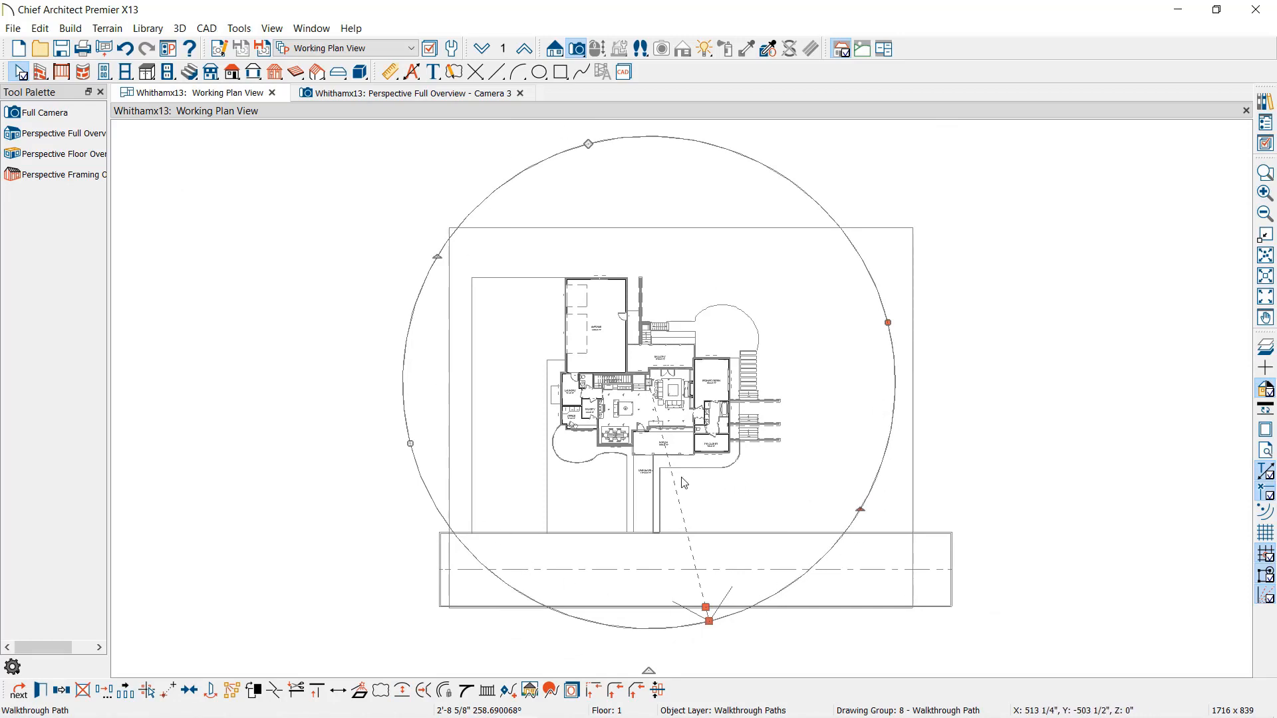
scroll(715, 619, up, 3)
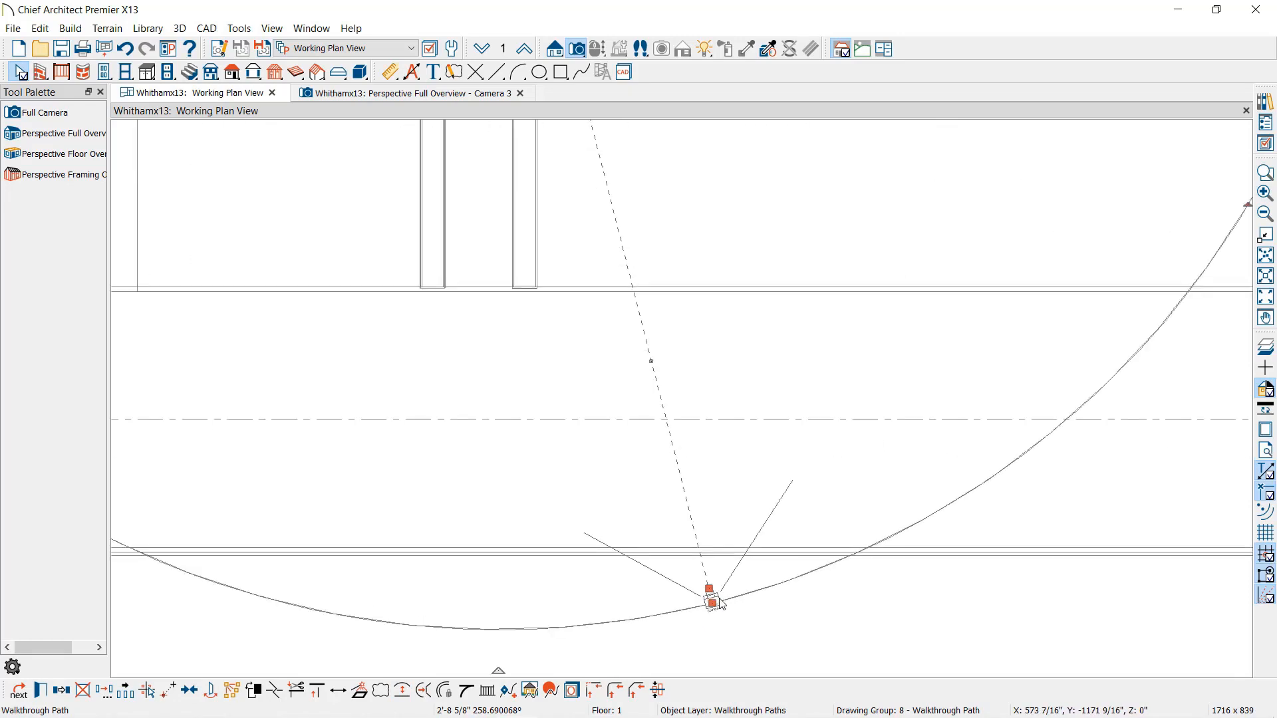
scroll(711, 602, down, 6)
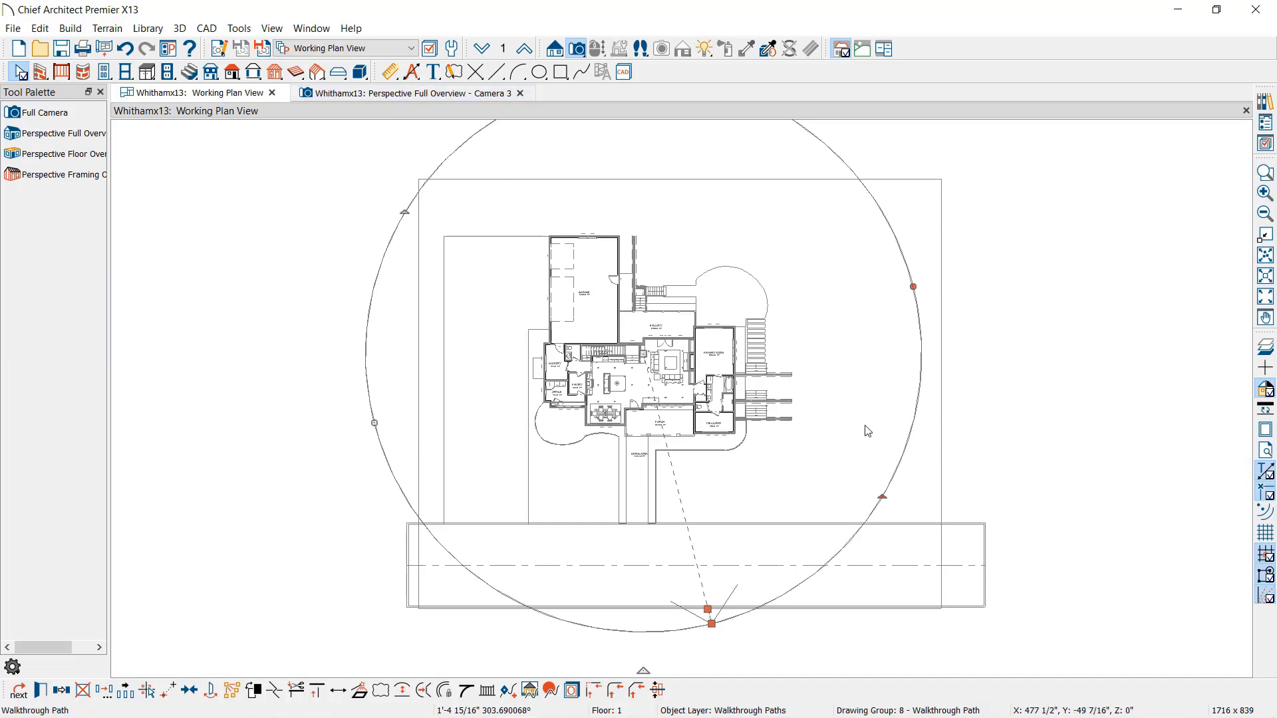
click(889, 232)
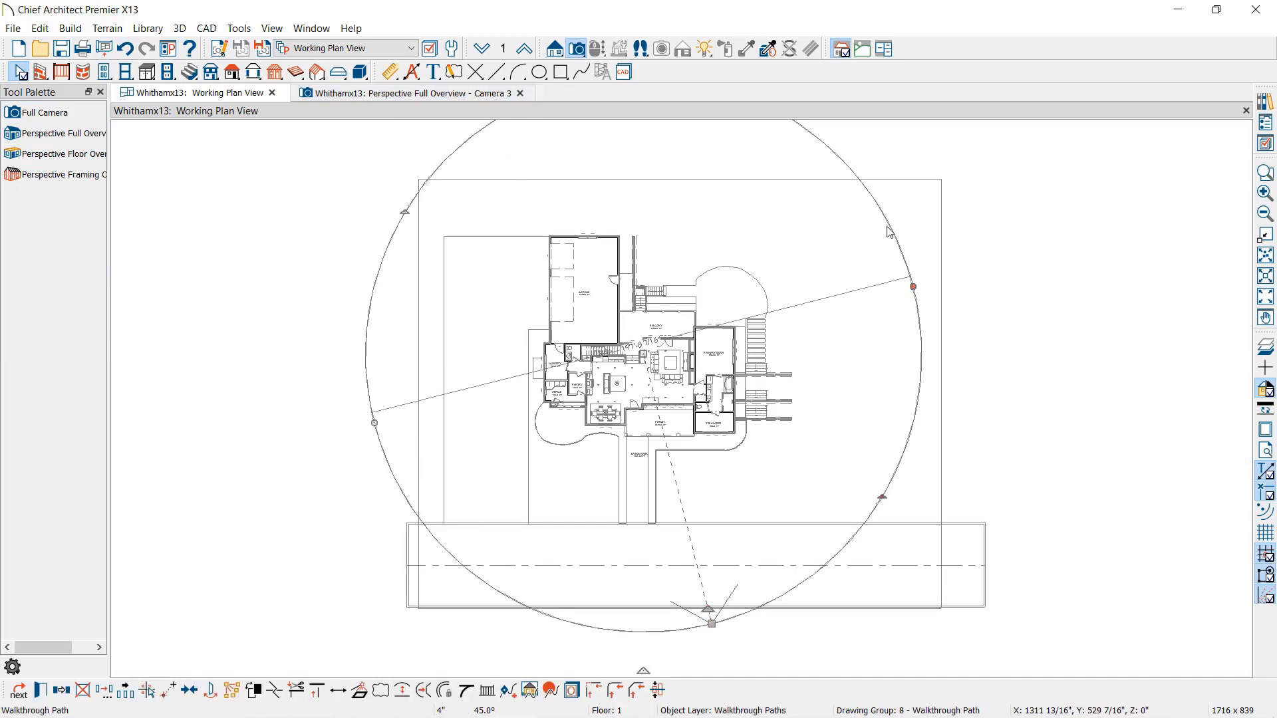
double_click(889, 232)
Bring the overview camera closer to the front of the house and create an orbital walkthrough path from it in the plan
click(466, 93)
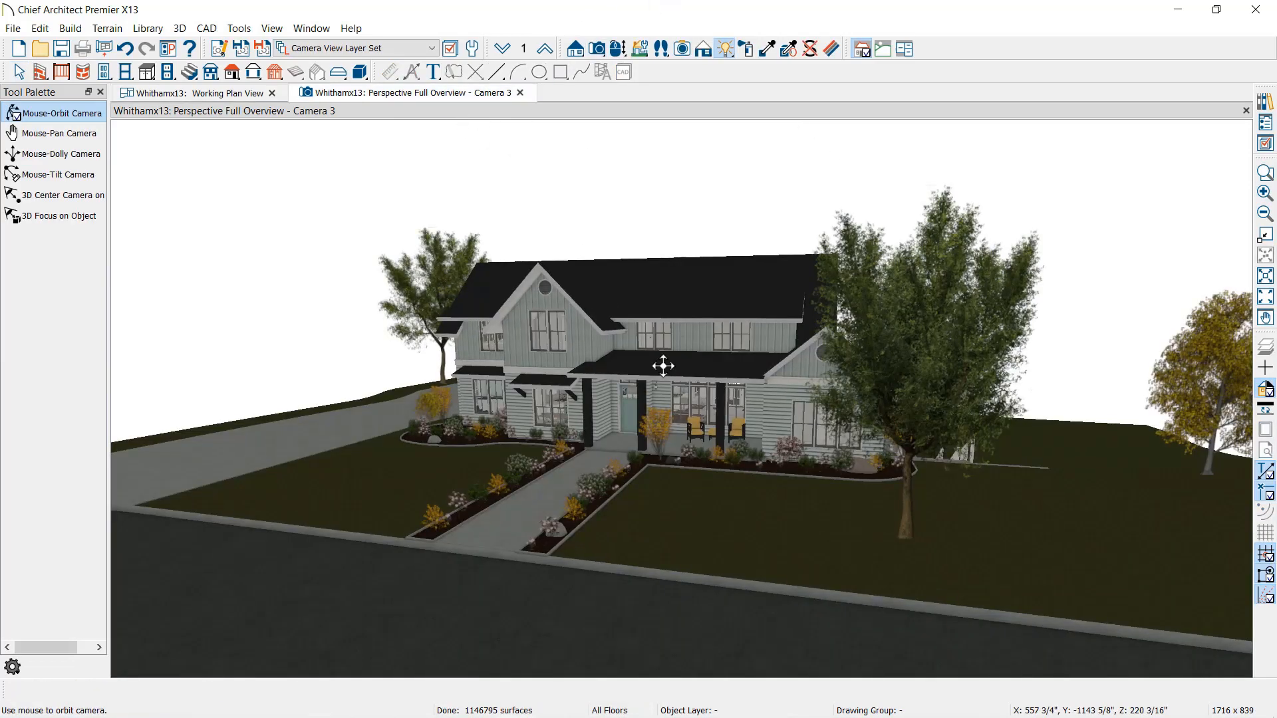
scroll(663, 366, up, 4)
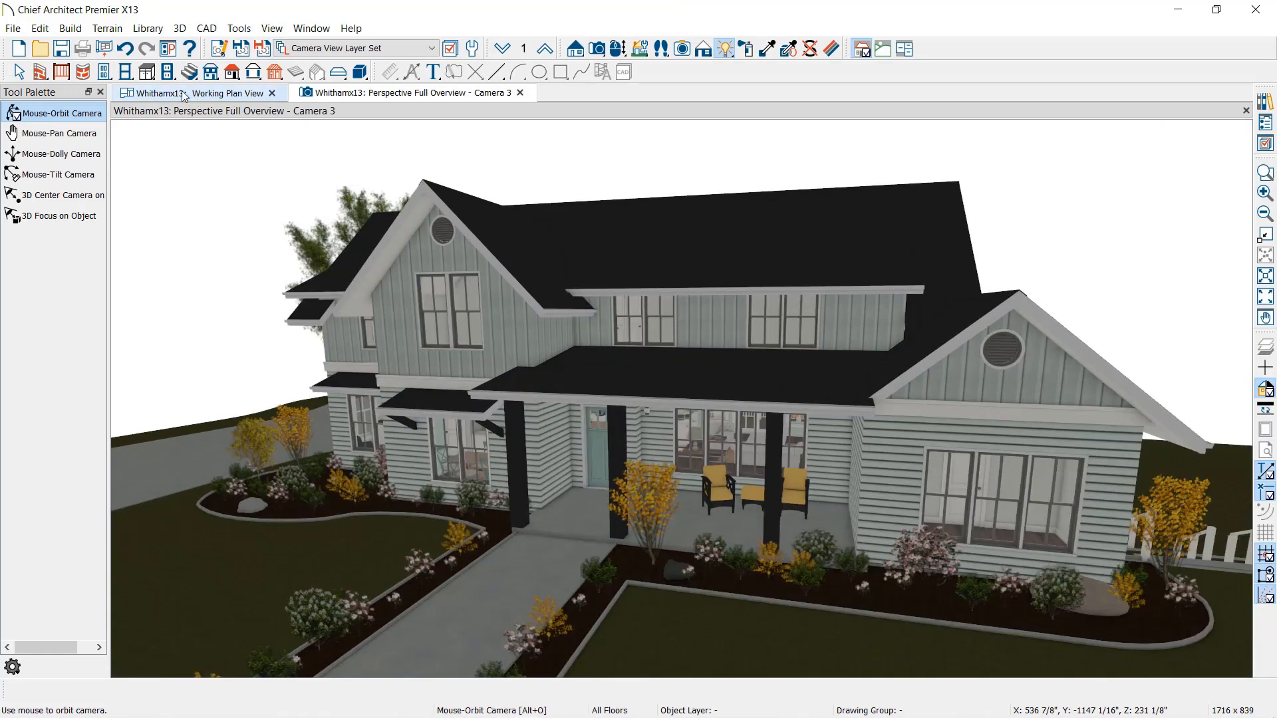
click(184, 96)
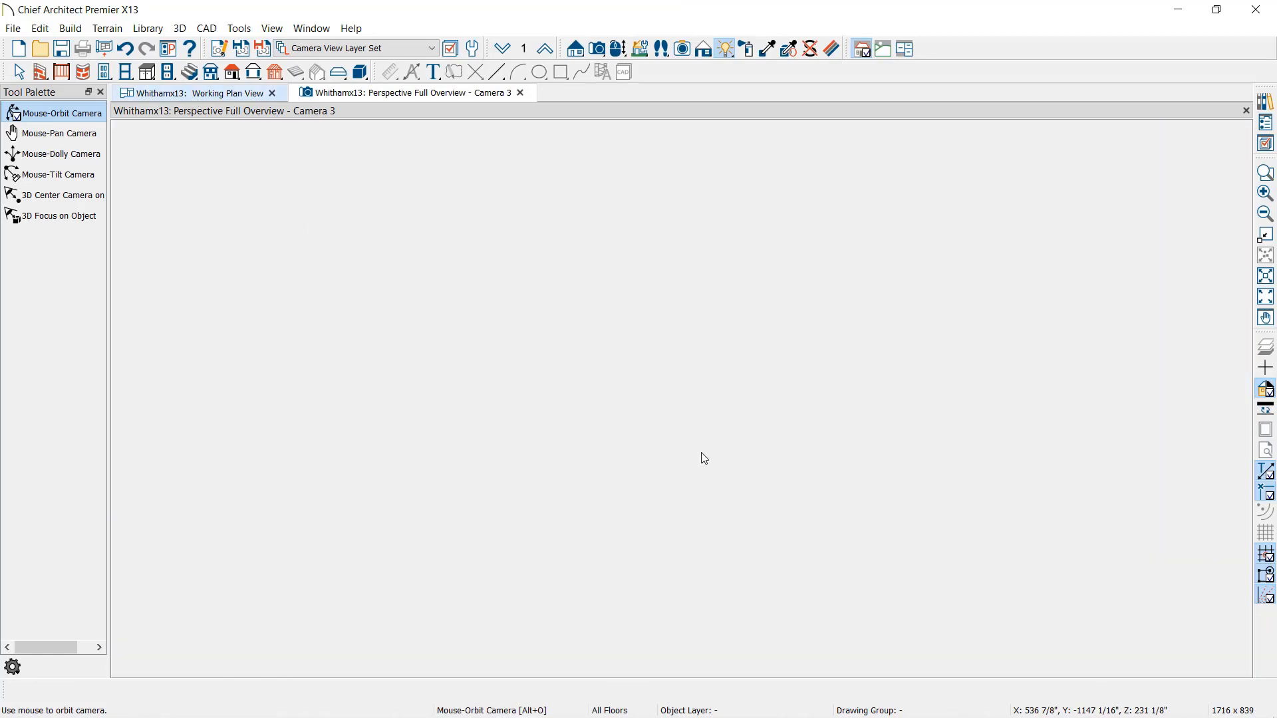
click(684, 526)
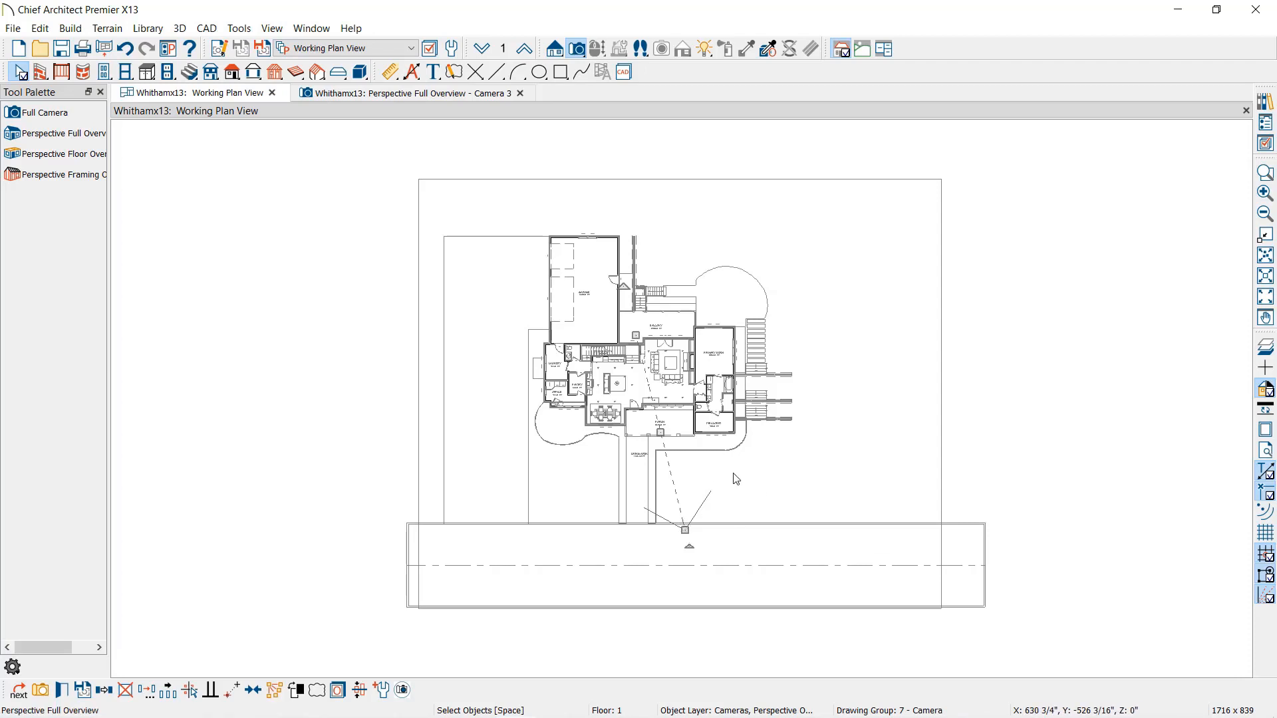
scroll(685, 431, up, 1)
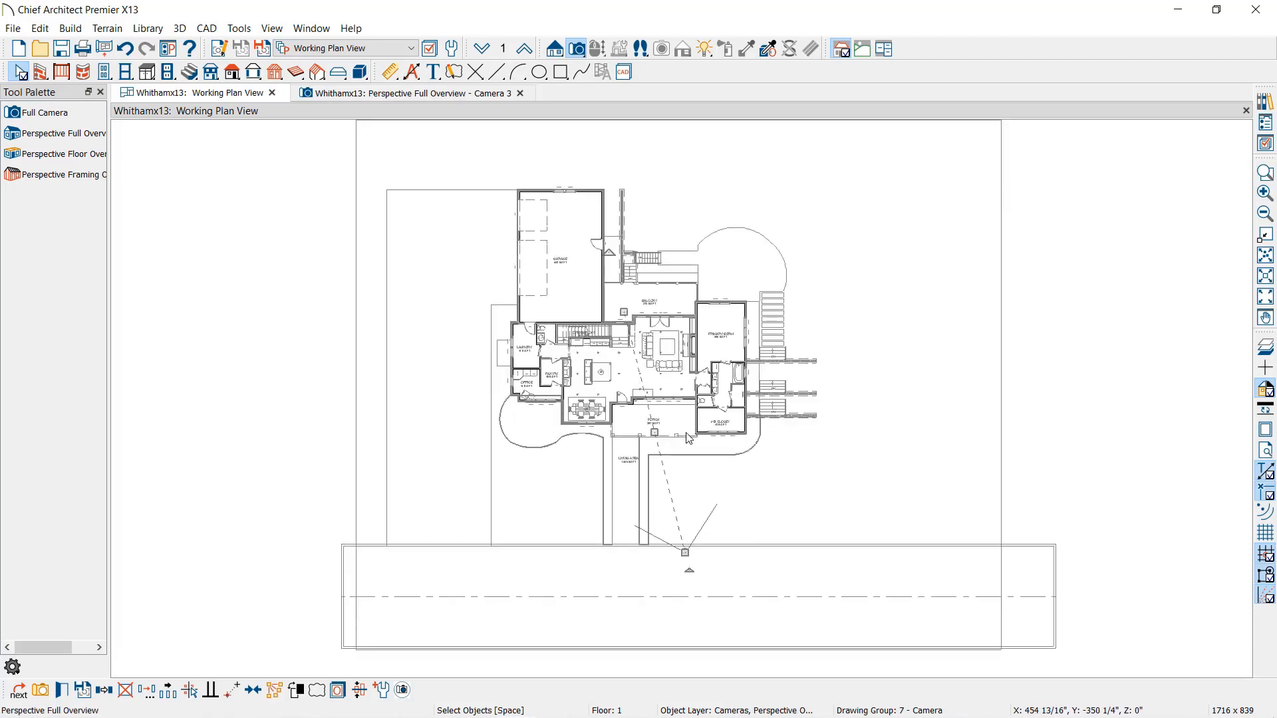
click(404, 690)
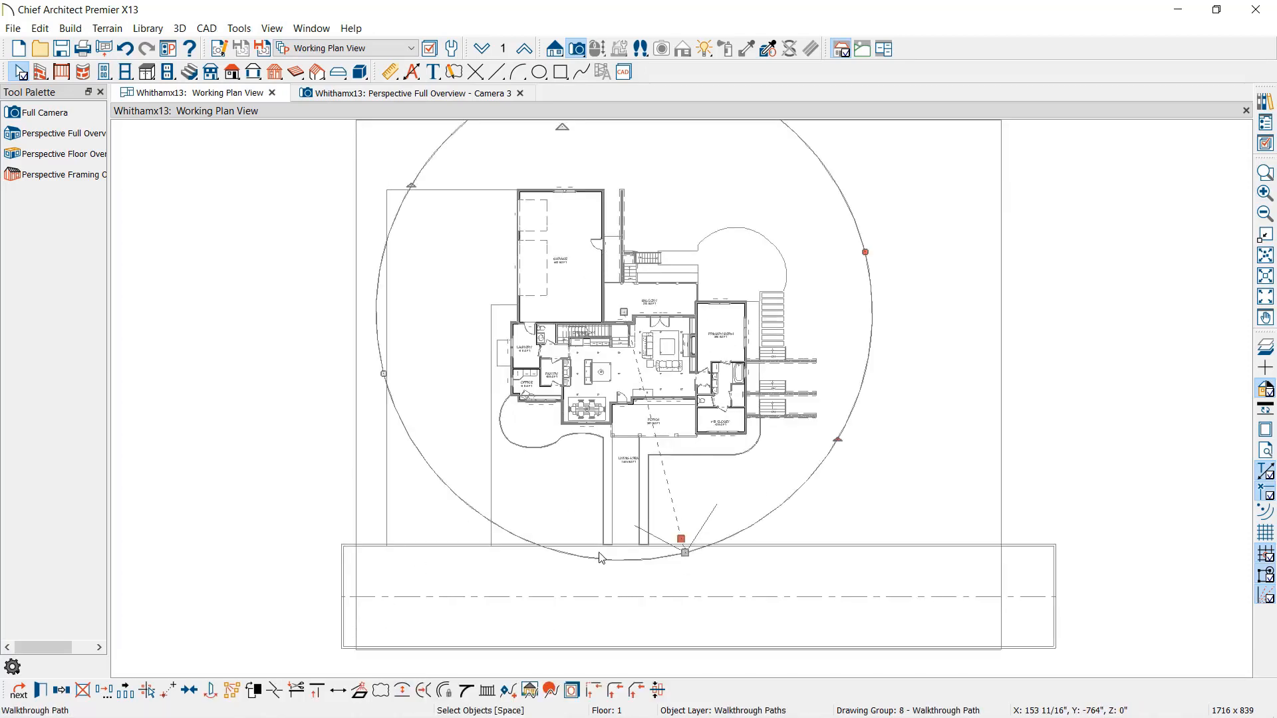
scroll(841, 513, up, 3)
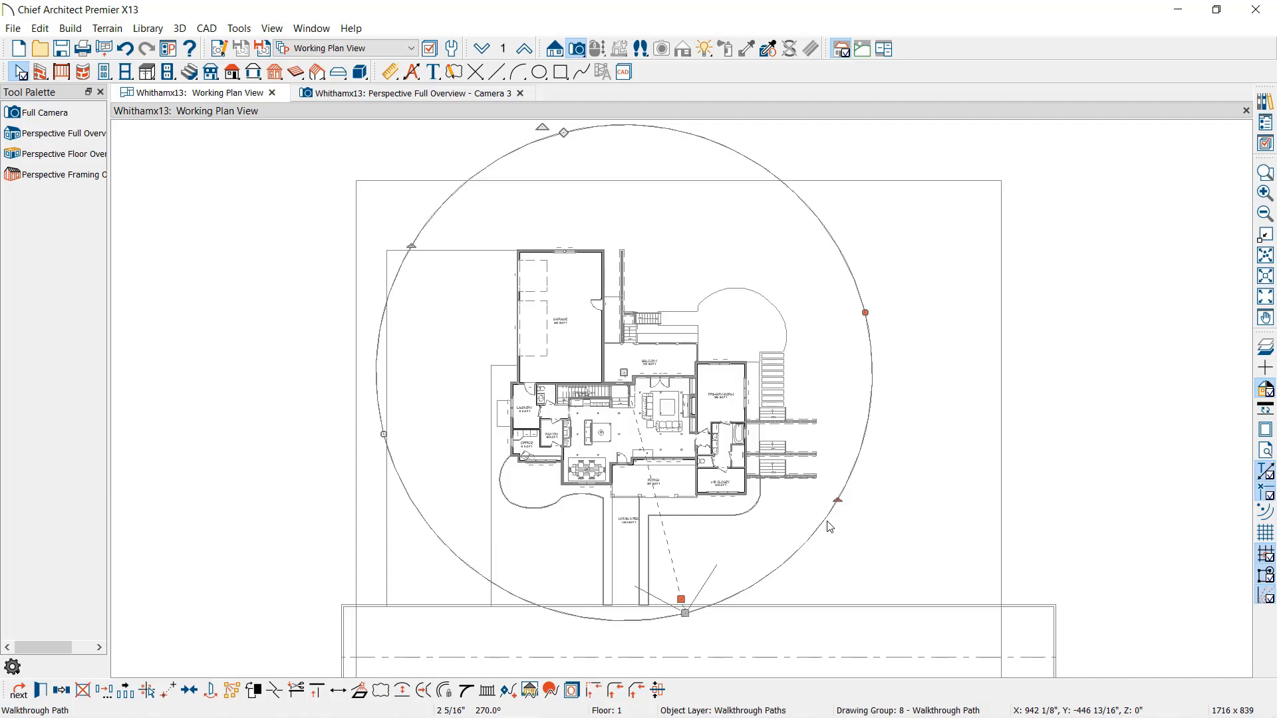
Open the Walkthrough Preview for the orbital path and scrub through it from the first to the last frame
click(181, 30)
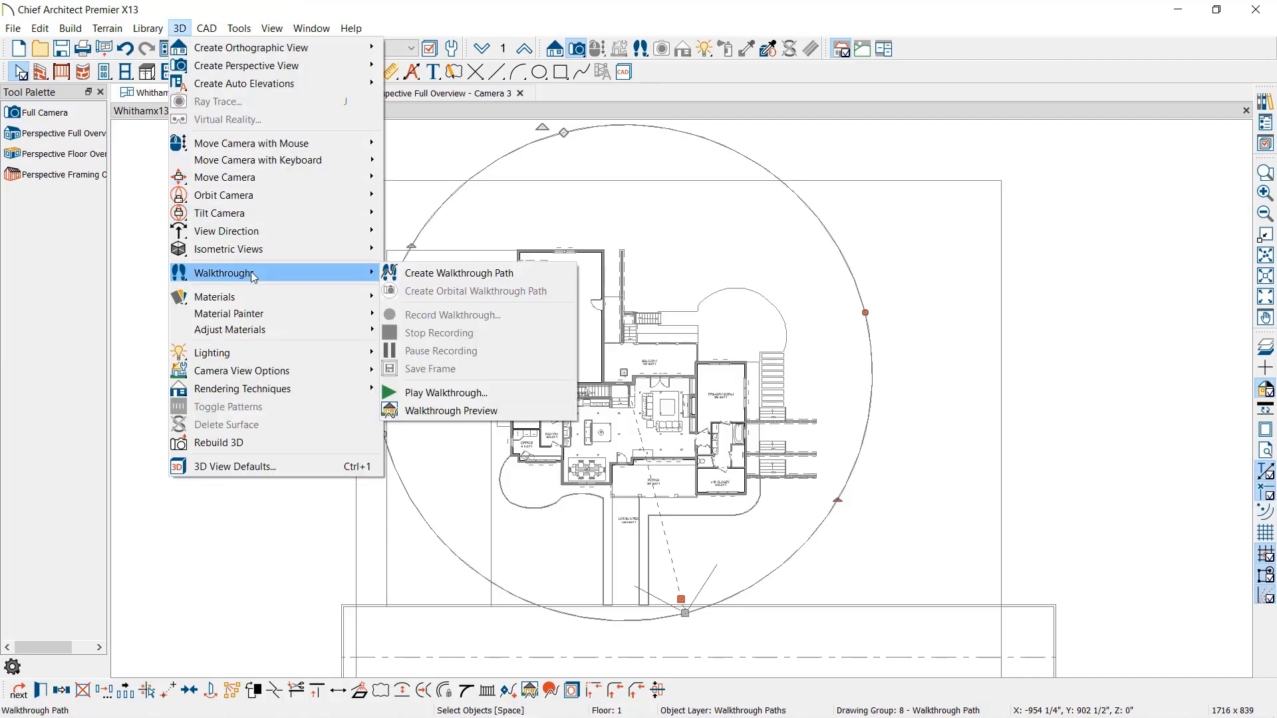
click(539, 421)
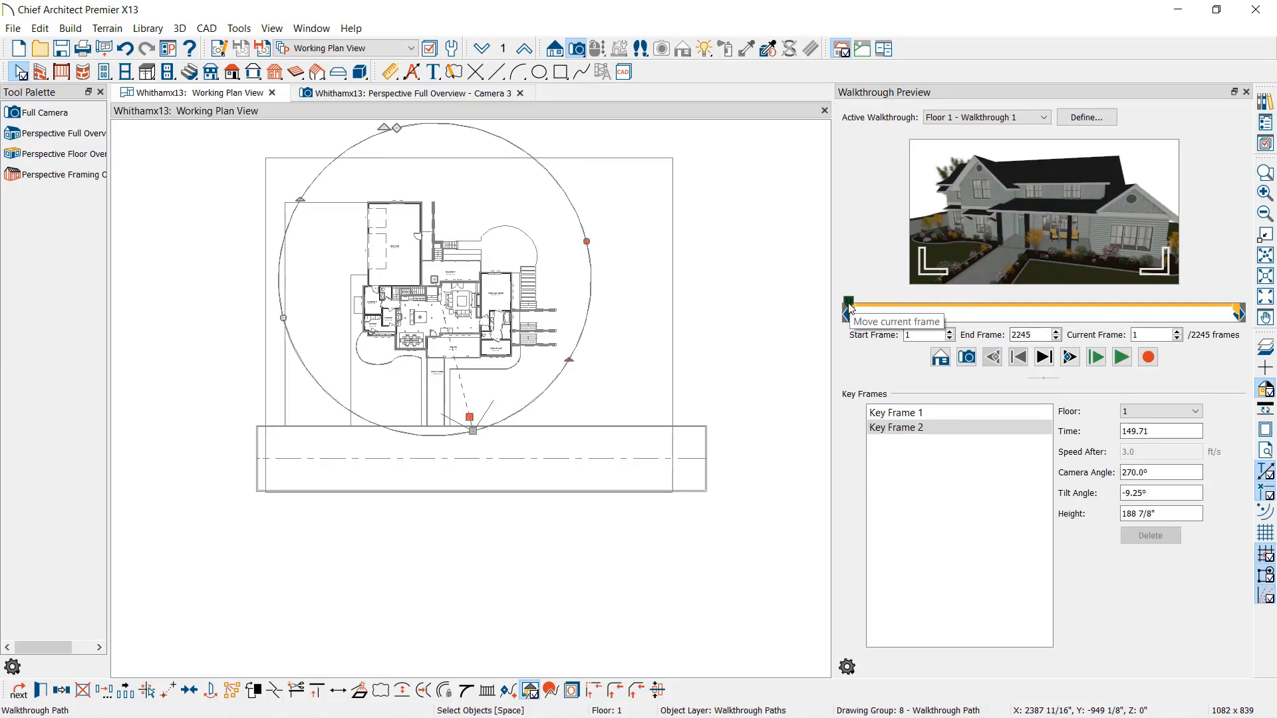
mouse_move(850, 308)
mouse_down()
mouse_move(1028, 317)
mouse_move(1239, 297)
mouse_up()
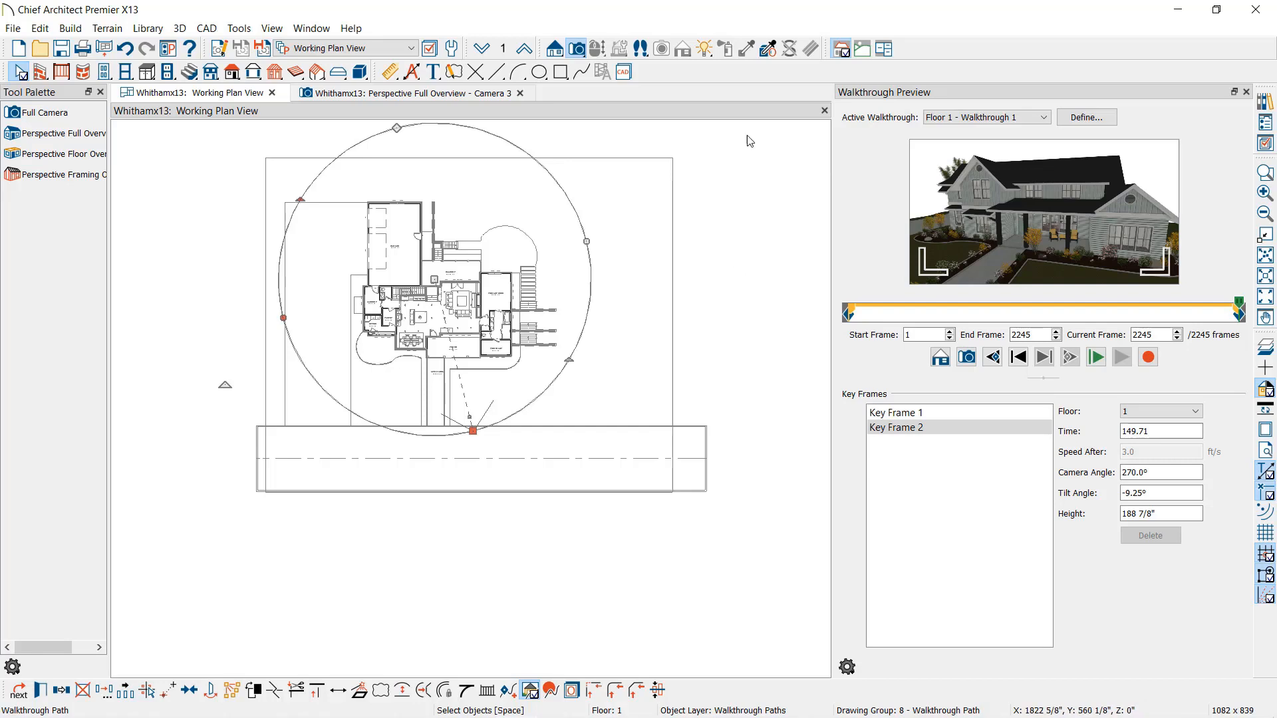
Brighten the sunlight through the Sunlight entry of the 3D View Defaults and scrub the walkthrough preview through to the last frame
click(704, 49)
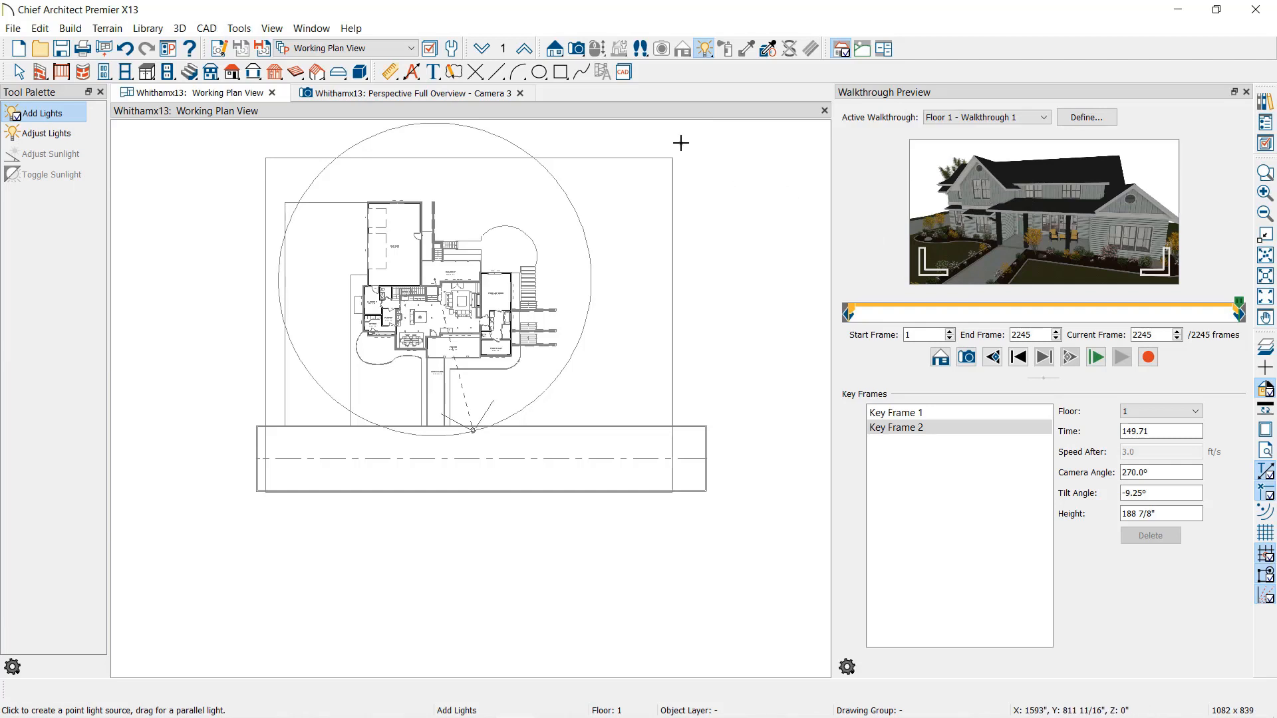
click(453, 49)
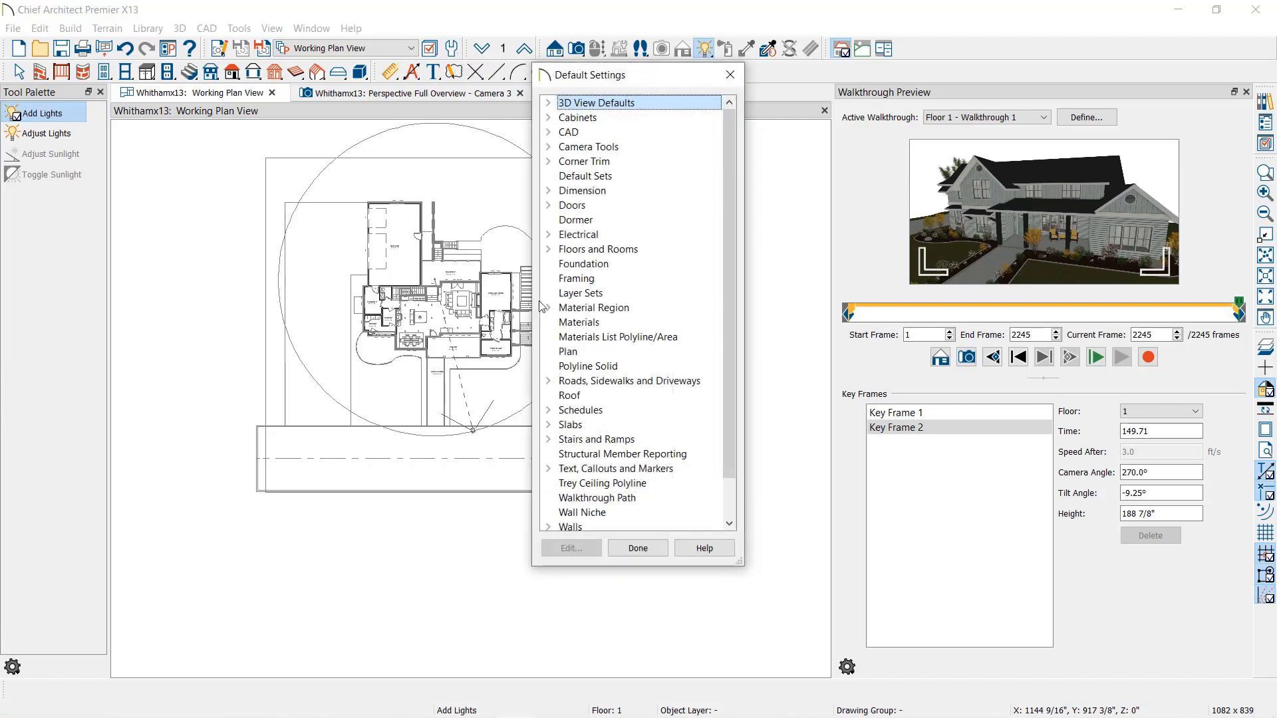
click(549, 105)
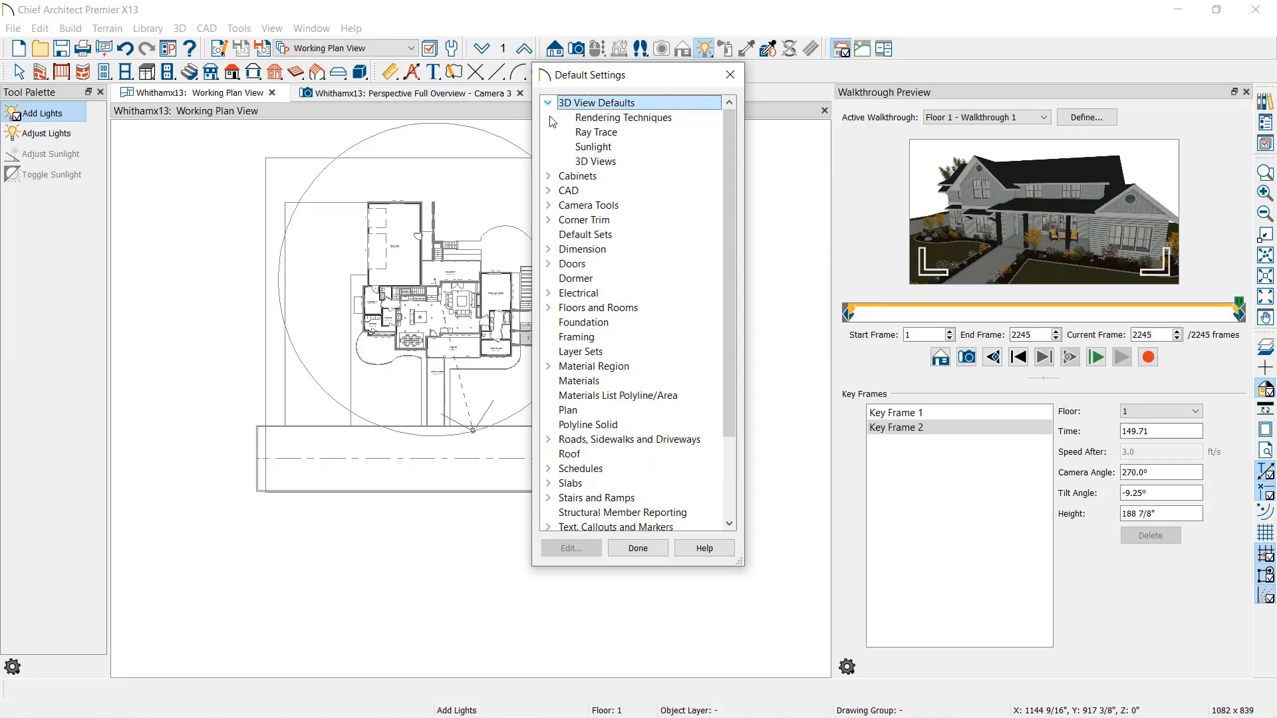
double_click(661, 148)
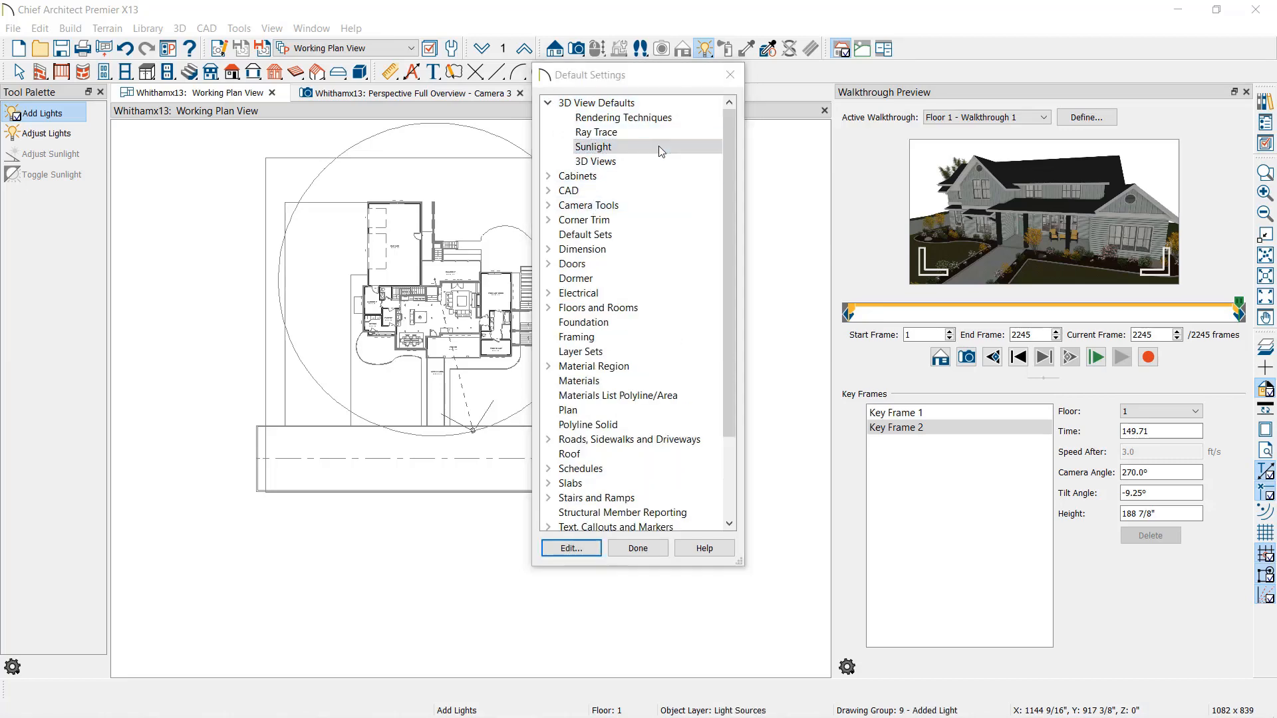
click(722, 243)
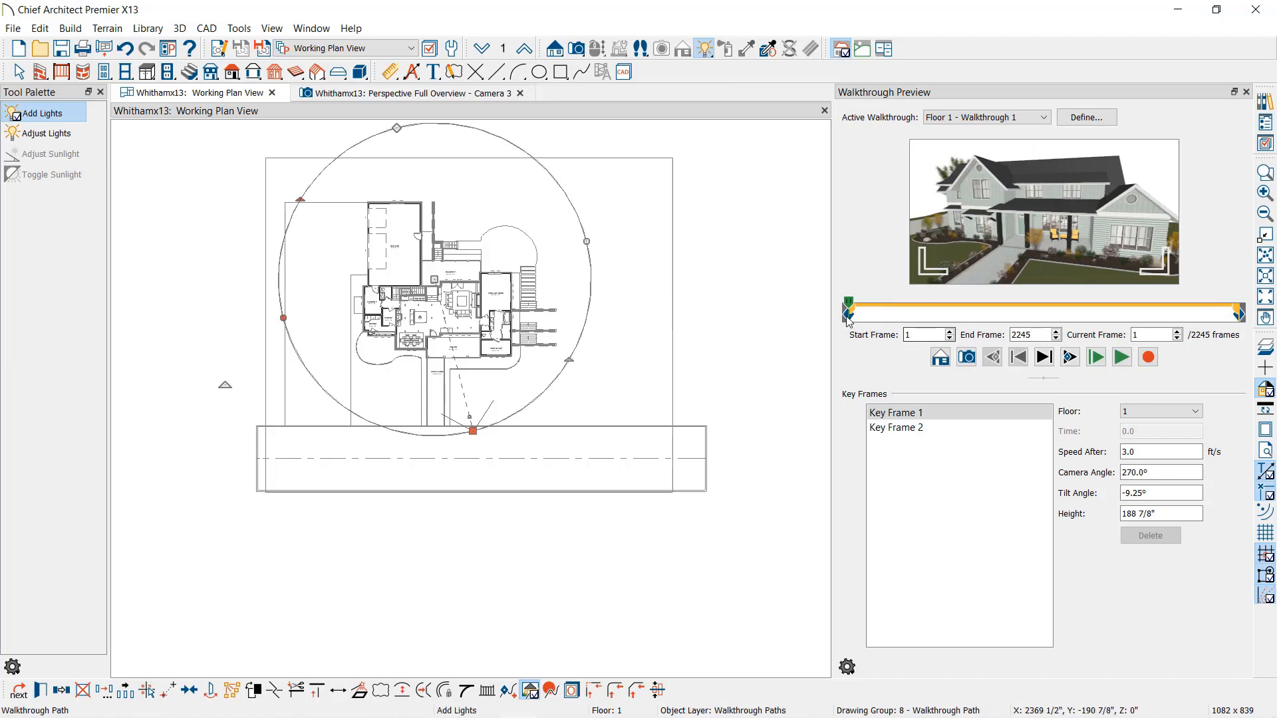
drag(850, 312, 1243, 322)
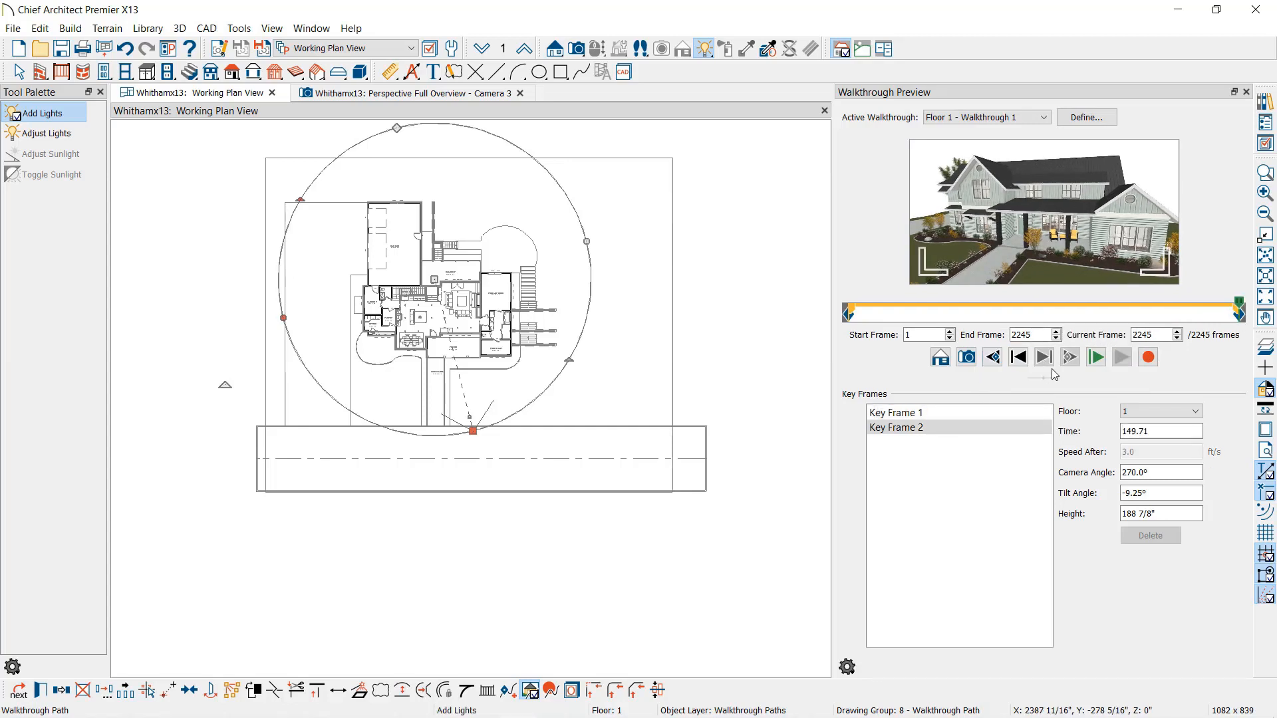
Start recording the walkthrough, define its camera options and turn on Show Shadows
click(1148, 358)
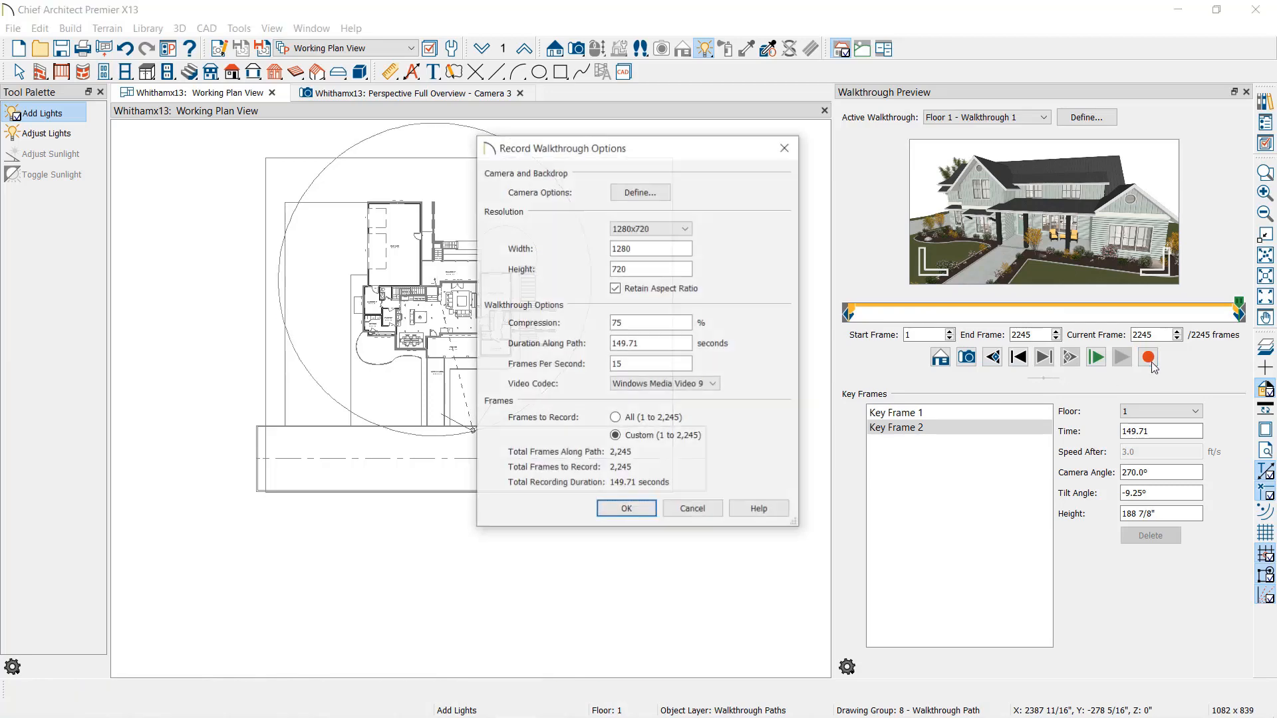
click(657, 200)
click(652, 234)
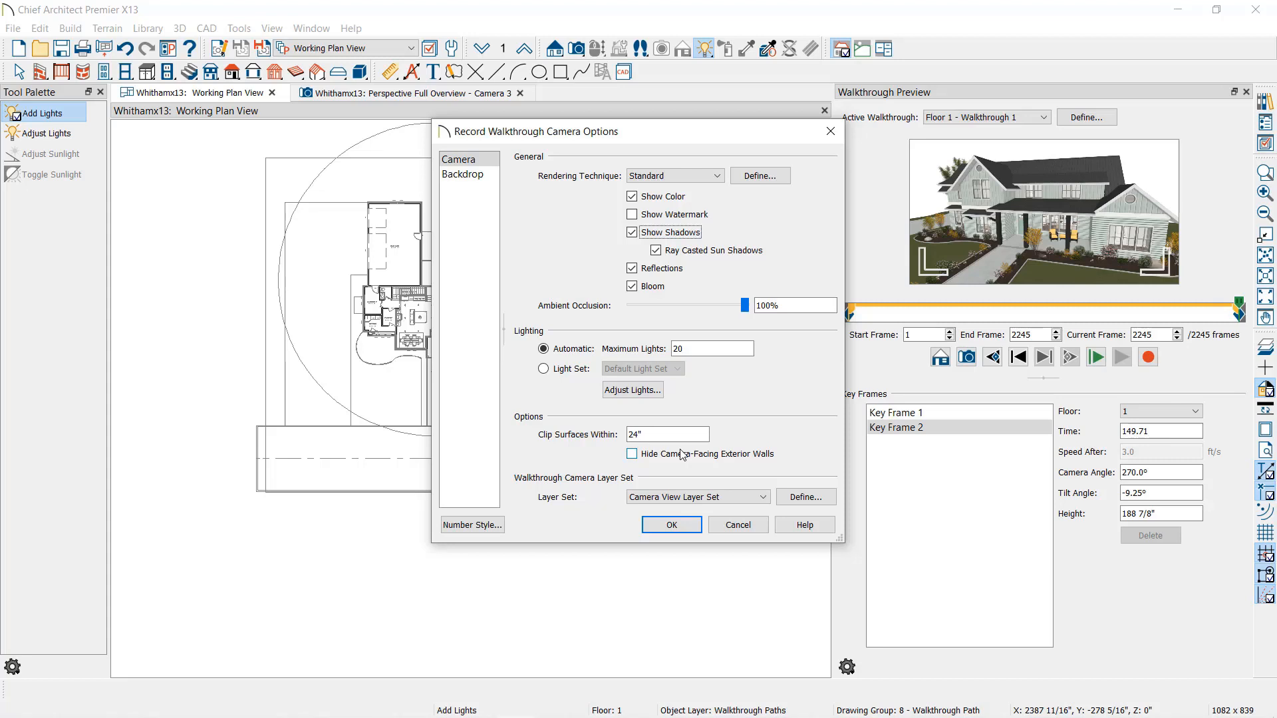
Examine the backdrop options and the Core and Bonus backdrop catalogs, cancel the selection and return to the camera settings
click(490, 178)
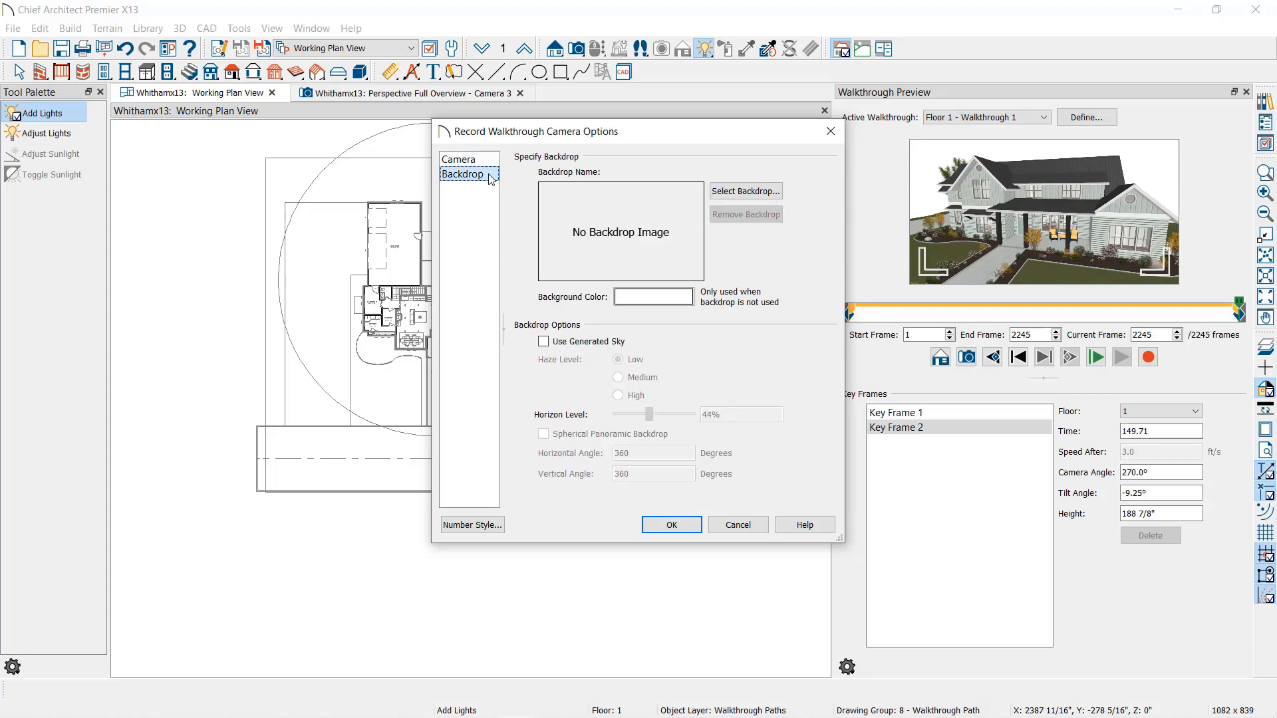
click(745, 190)
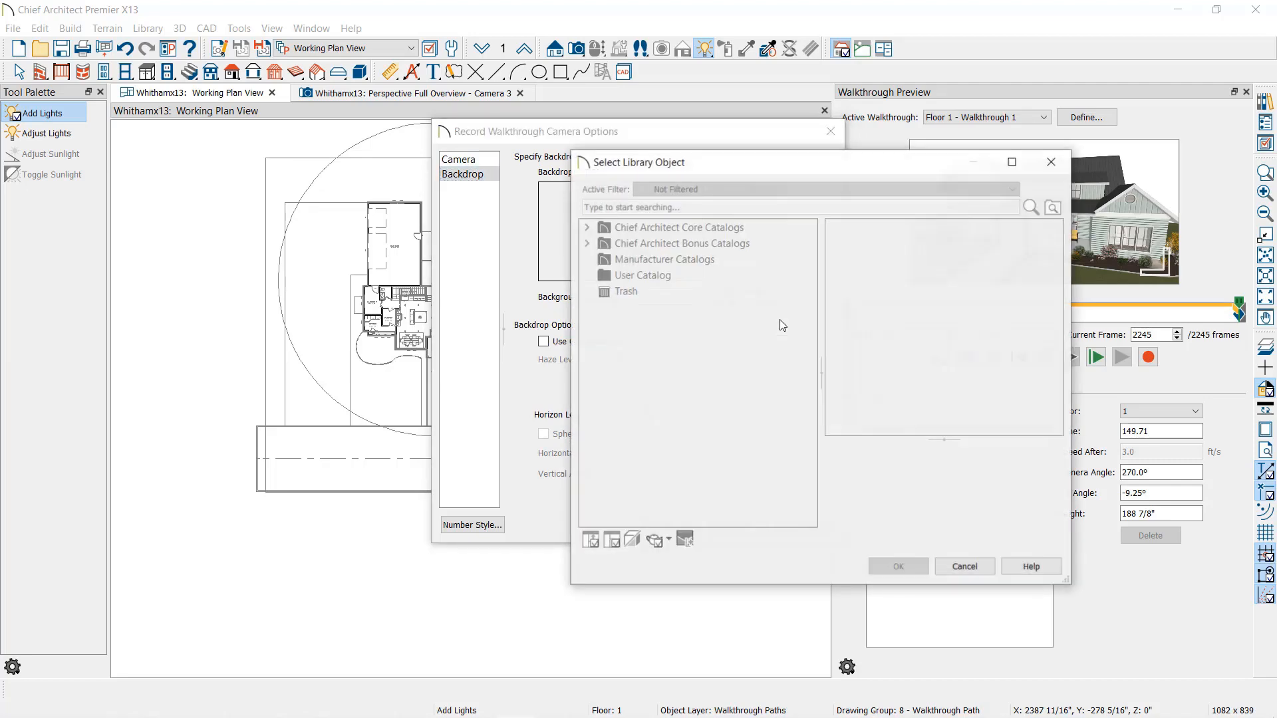
click(586, 227)
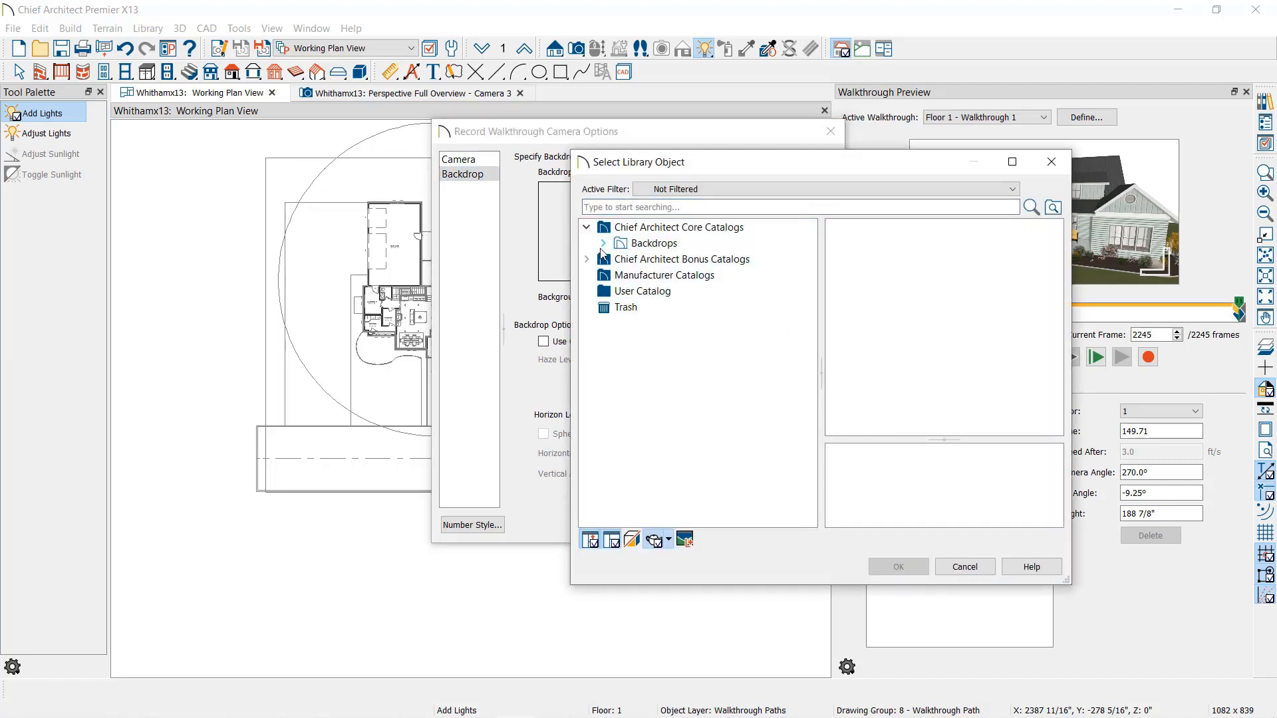
click(587, 259)
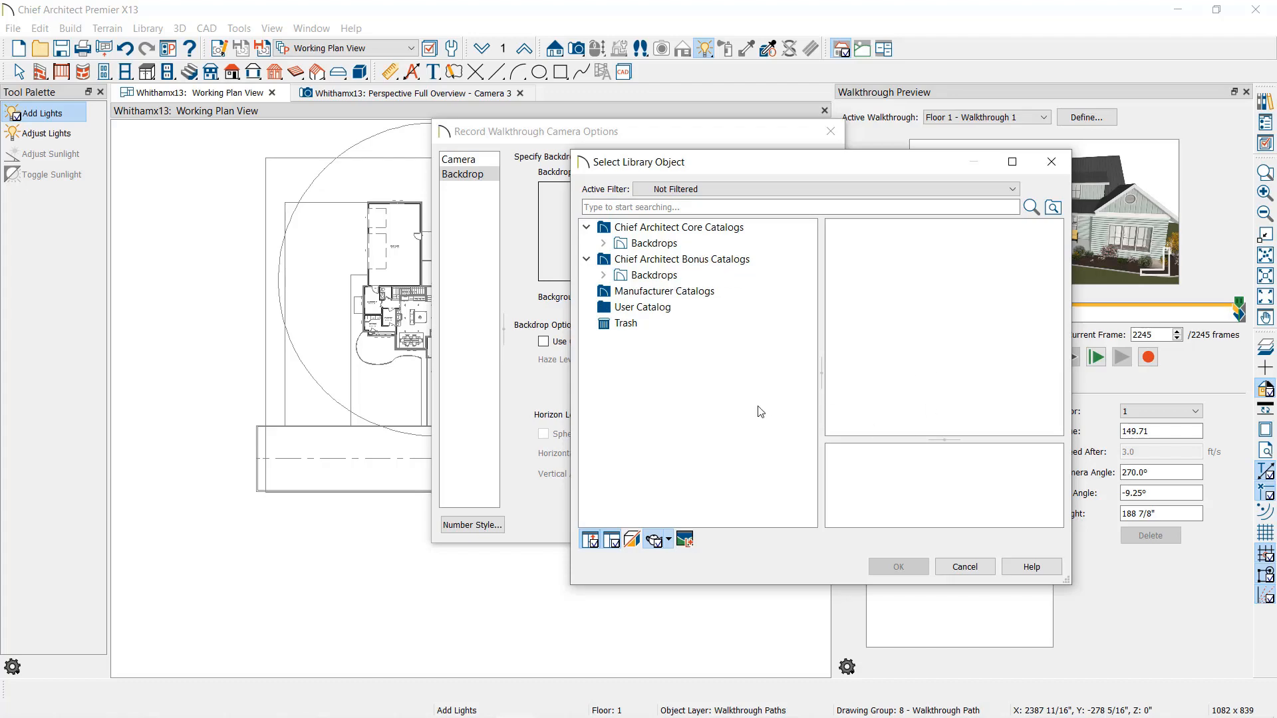
click(1052, 162)
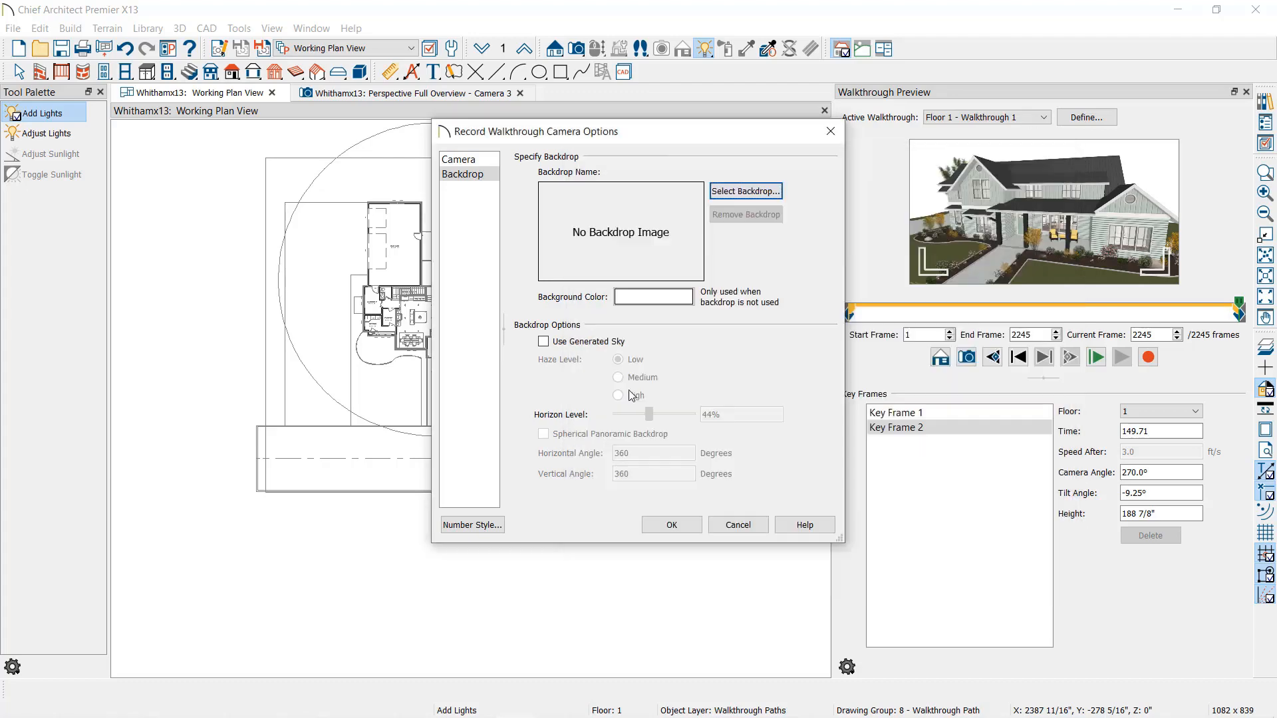
click(469, 158)
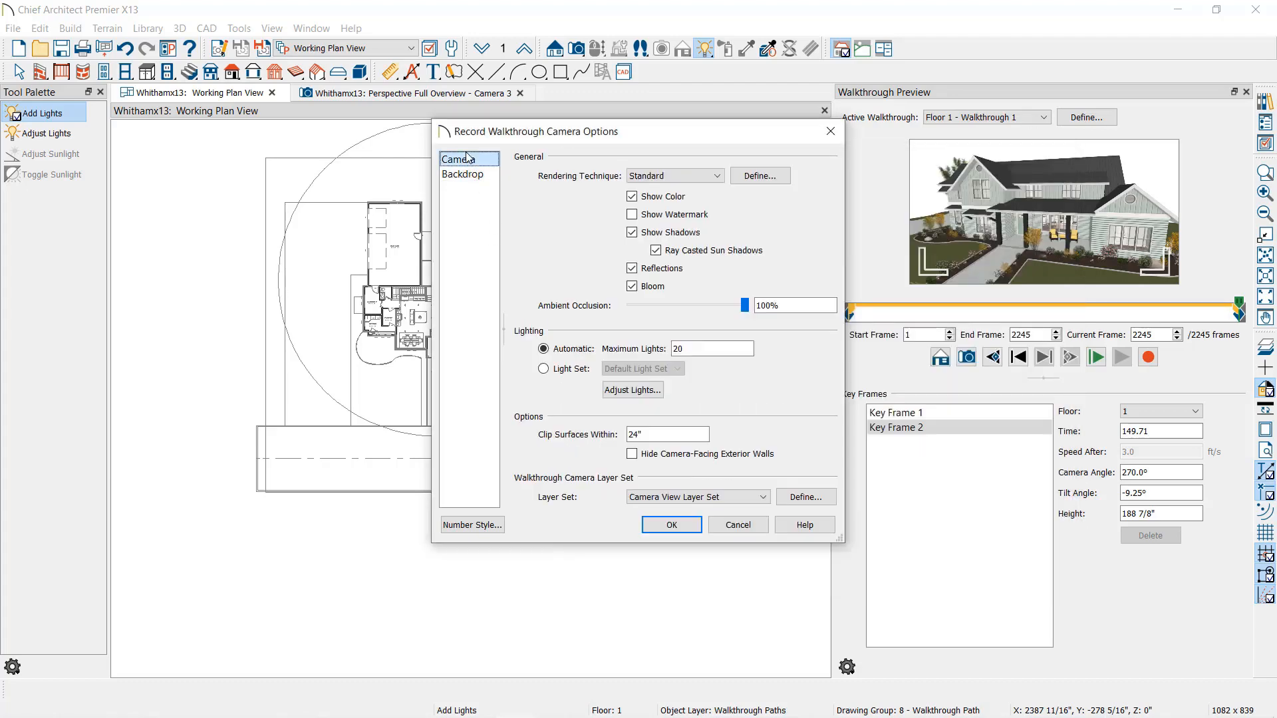
Accept the camera options and set the walkthrough recording to 1920x1080 resolution at 30 frames per second
click(671, 525)
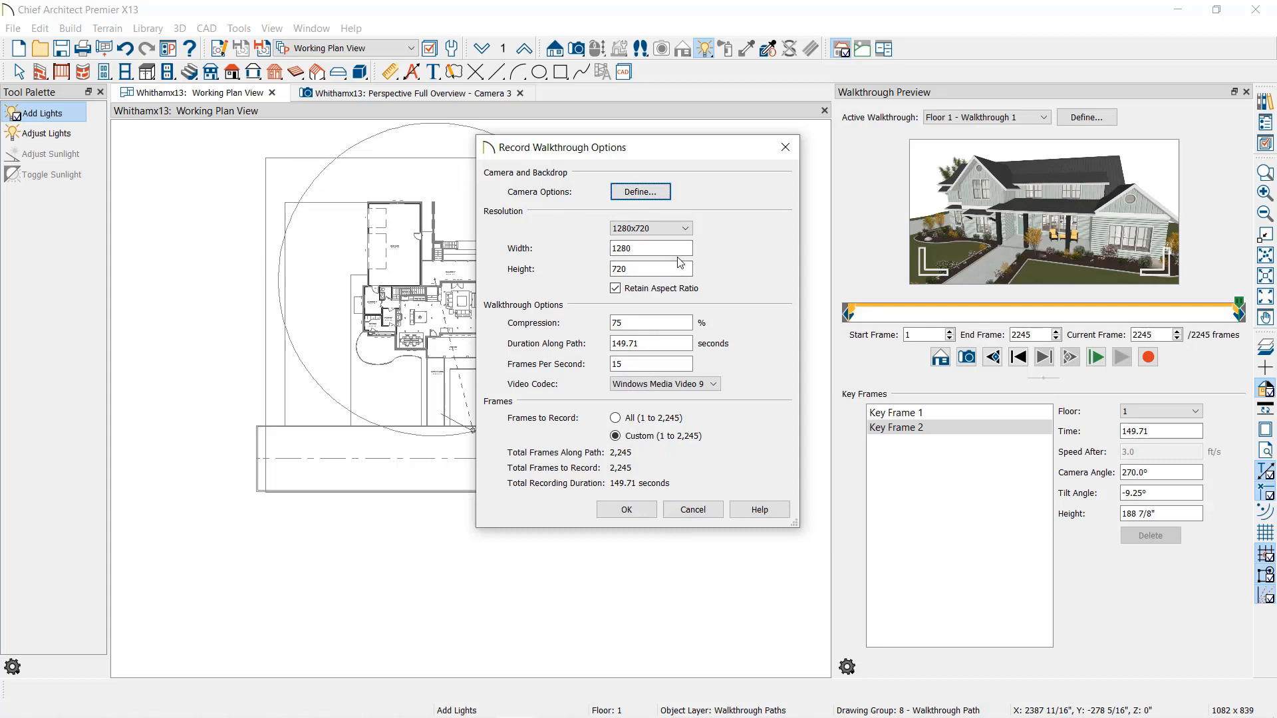
key(Tab)
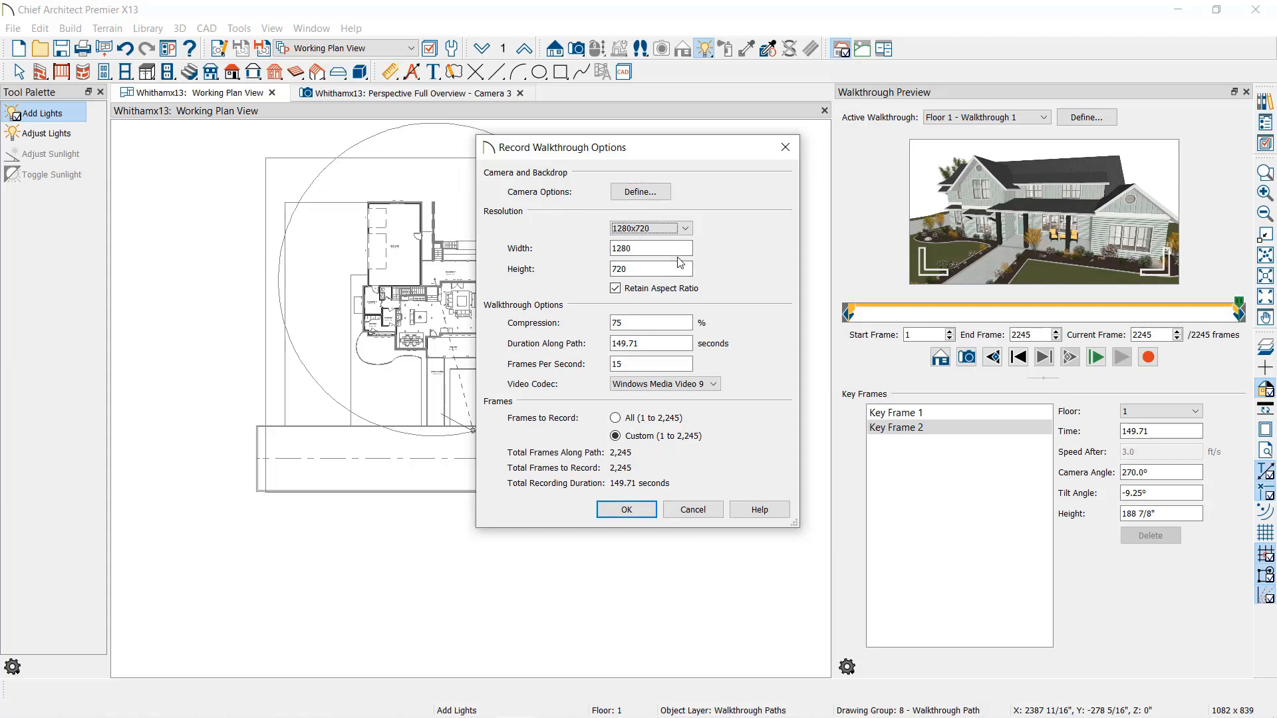
click(642, 229)
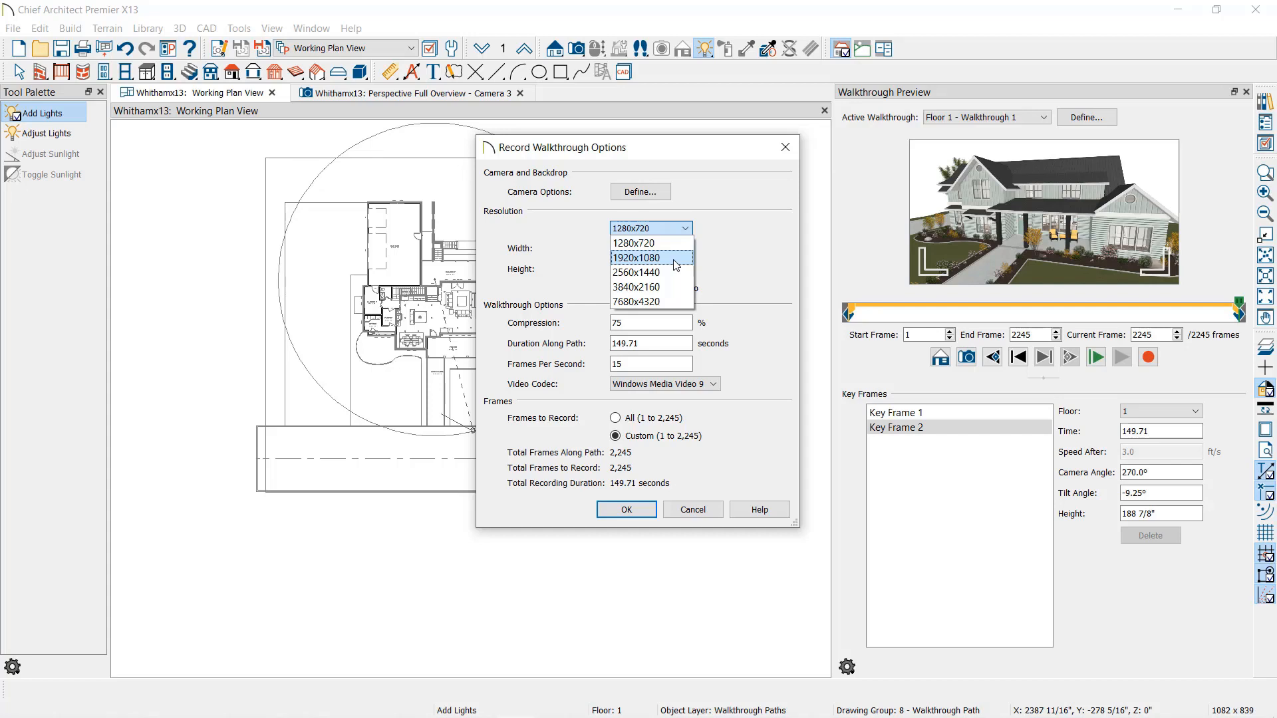
click(676, 258)
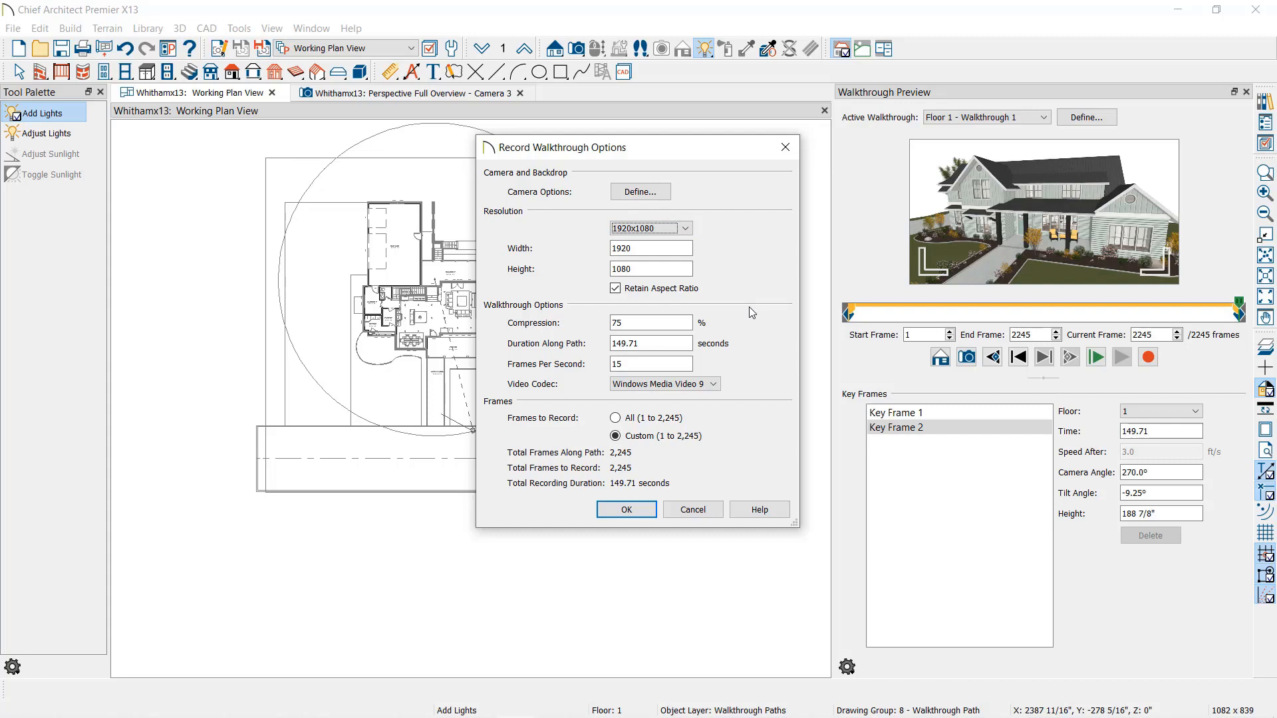
double_click(664, 365)
text(30)
click(662, 346)
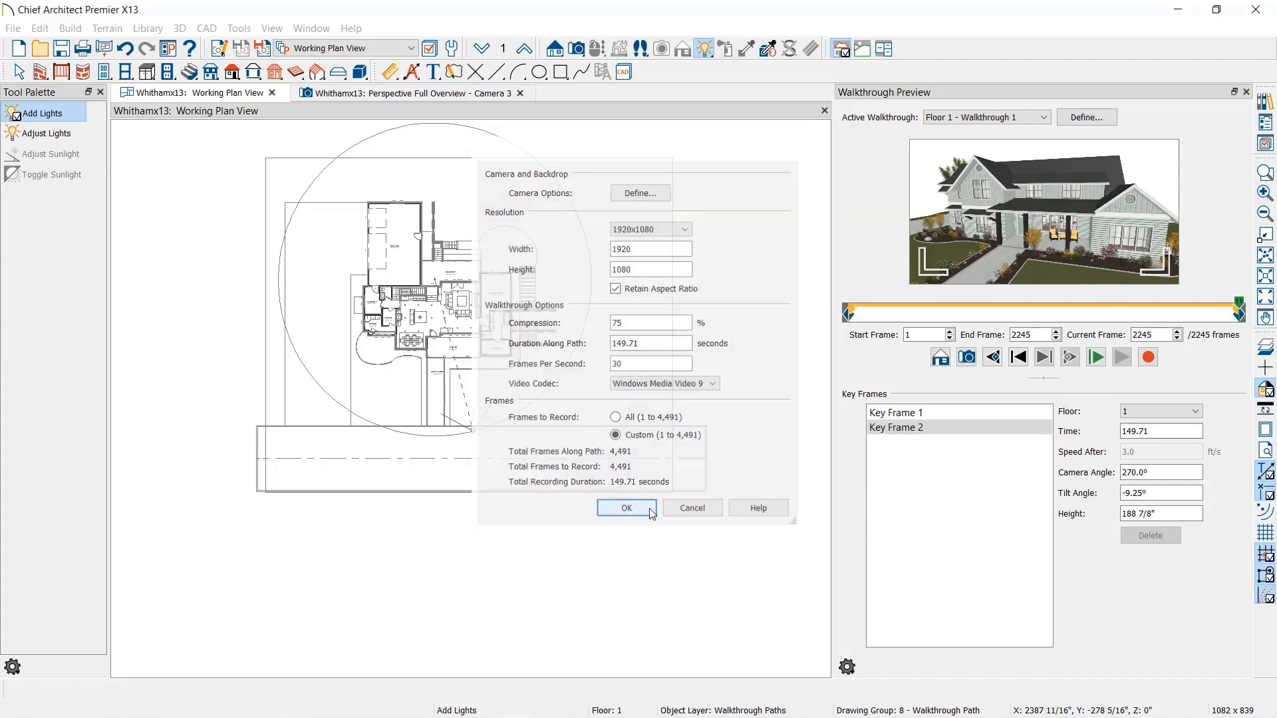
Accept the recording options, cancel saving the video and play the finished Whitam Exterior 360 walkthrough
click(627, 509)
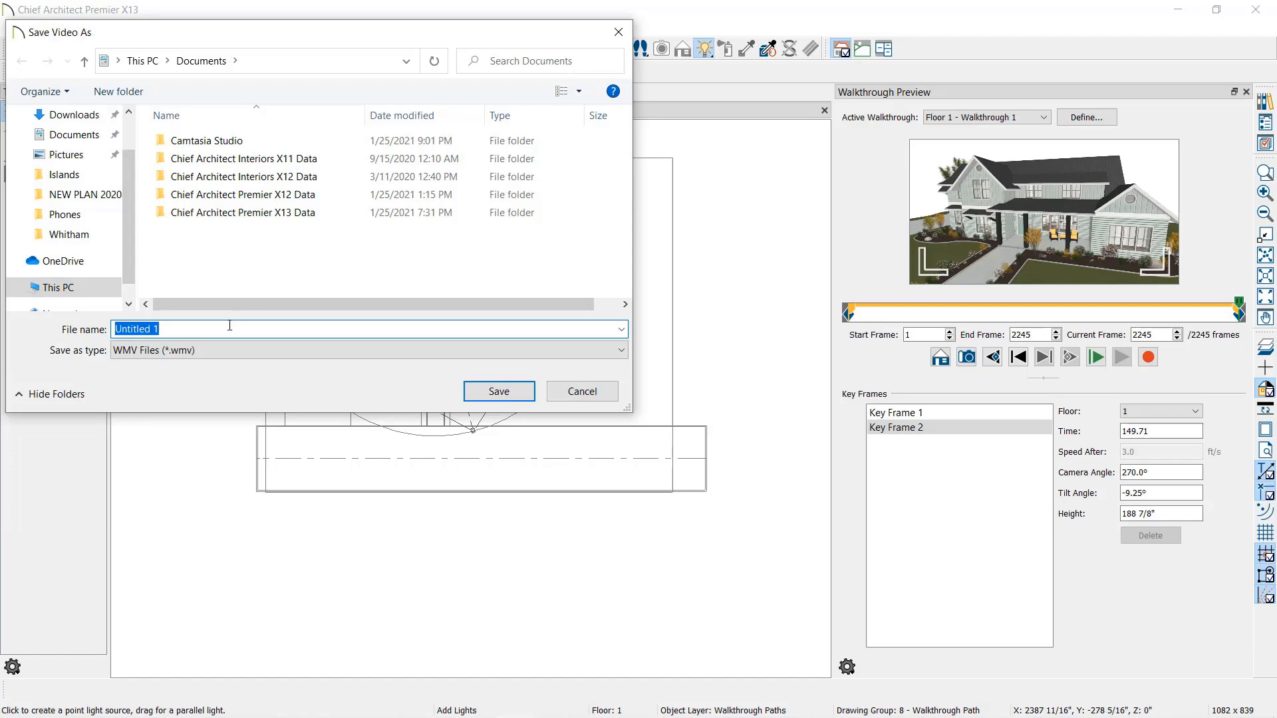
click(591, 395)
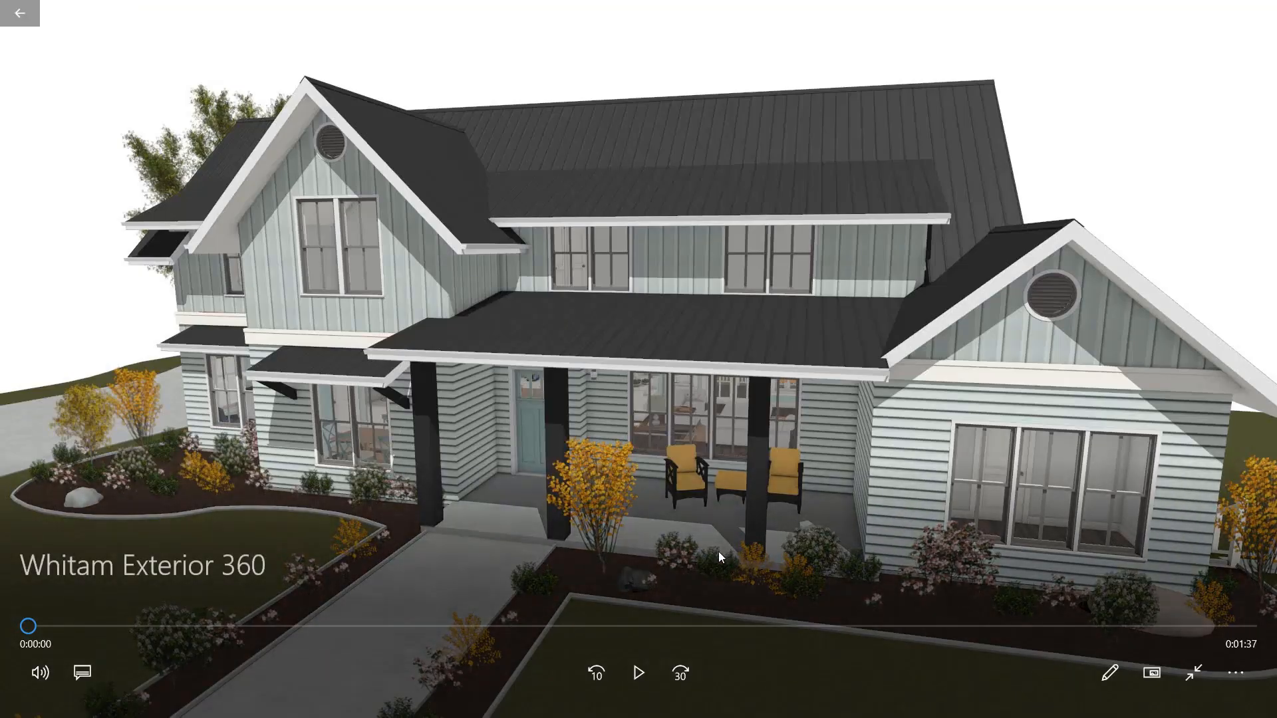
click(635, 685)
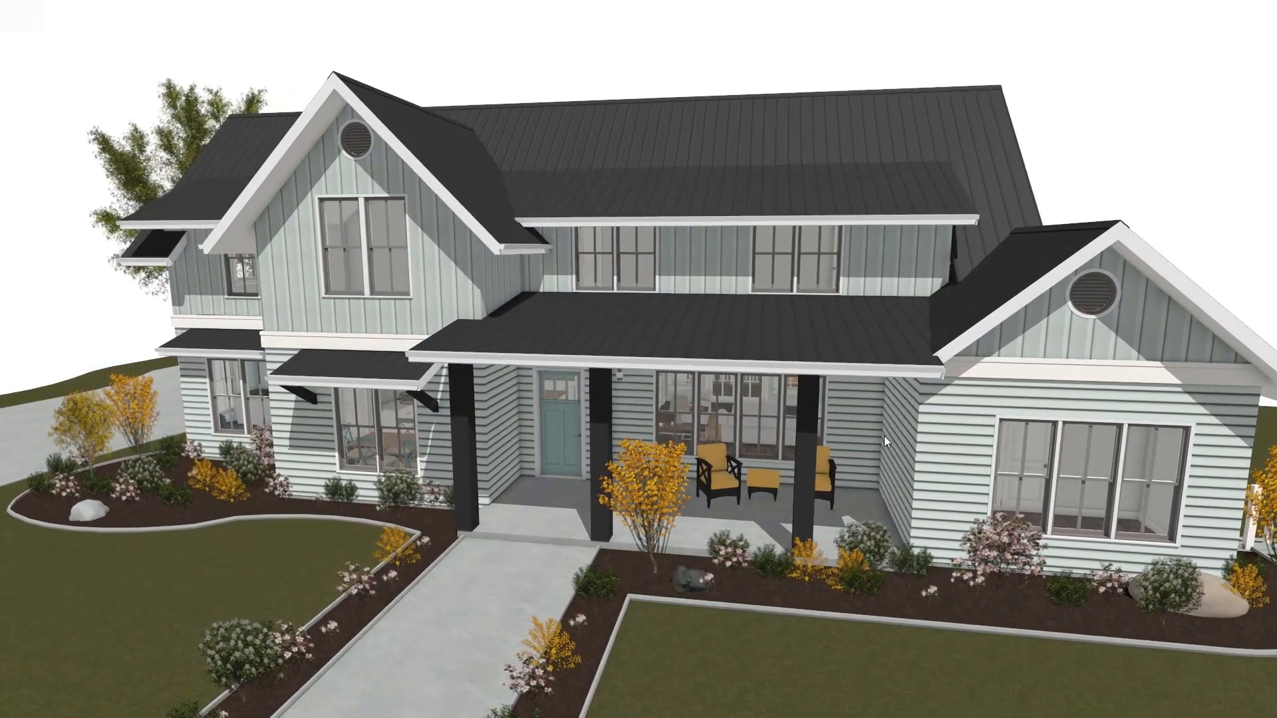
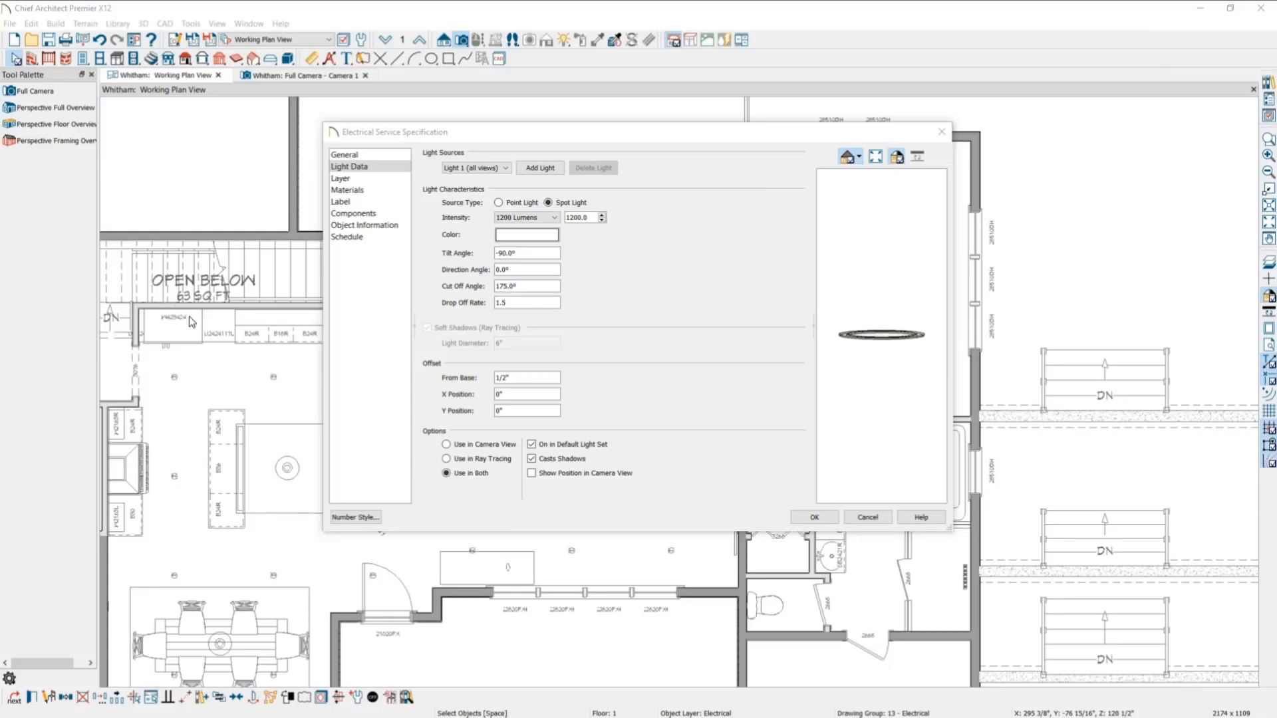
Close the light's Electrical Service Specification and select the Porch room in the floor plan
click(942, 136)
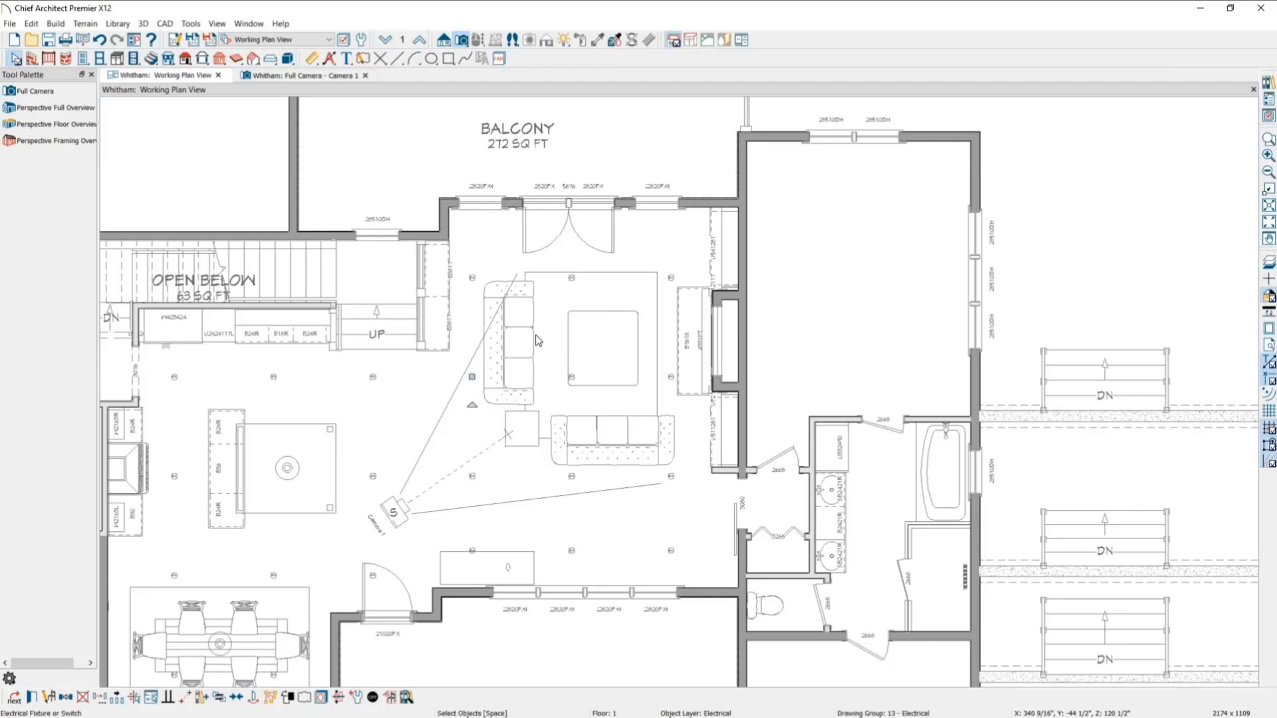
middle_drag(553, 436, 594, 221)
middle_drag(519, 453, 513, 329)
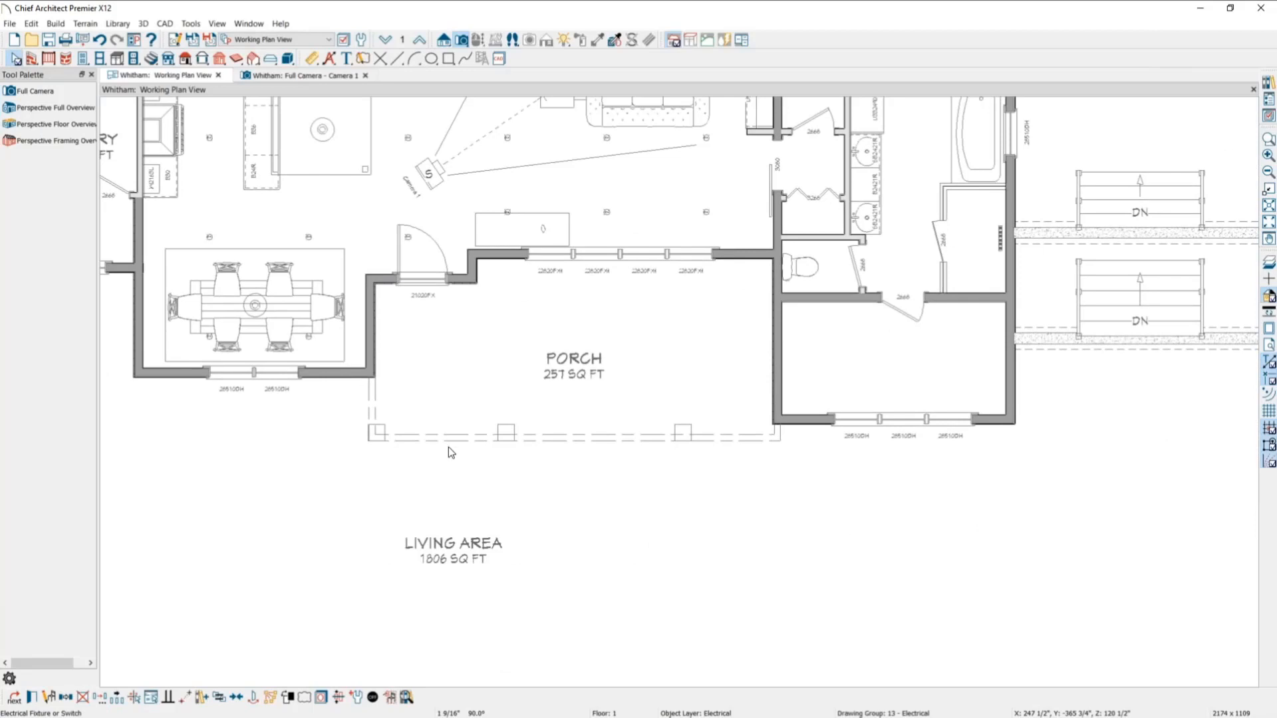
click(465, 41)
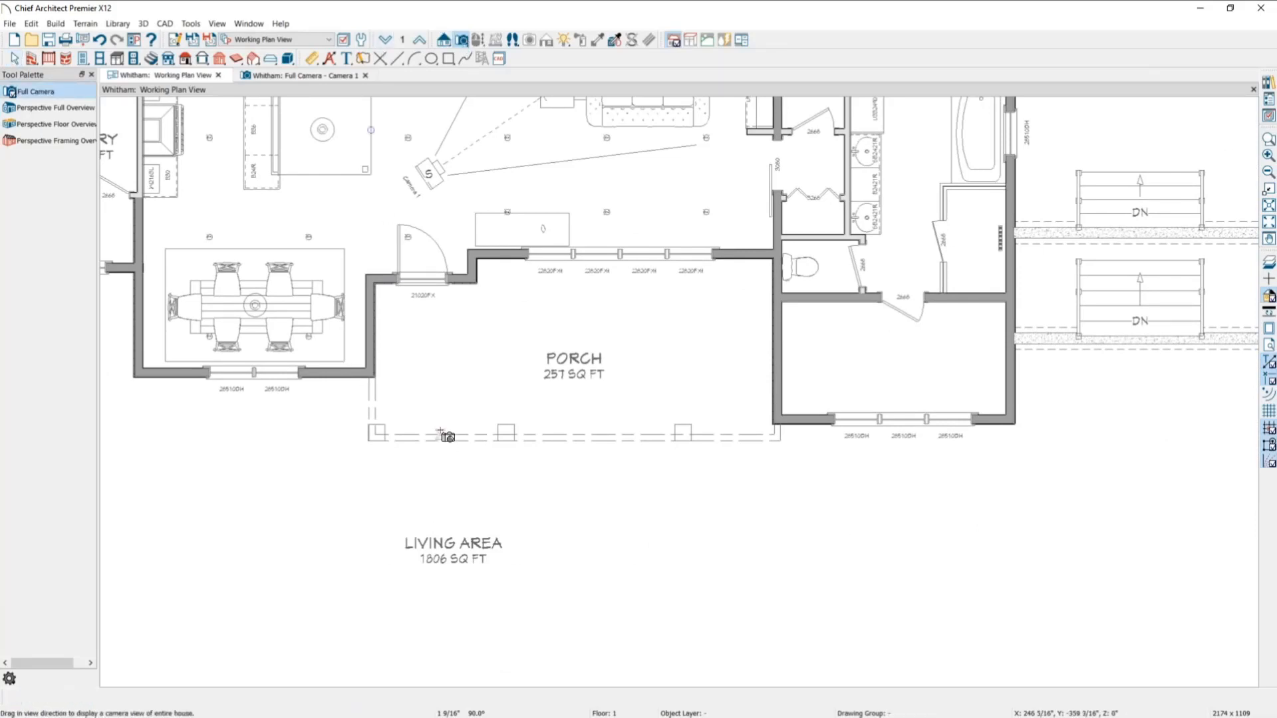
key(Escape)
click(440, 405)
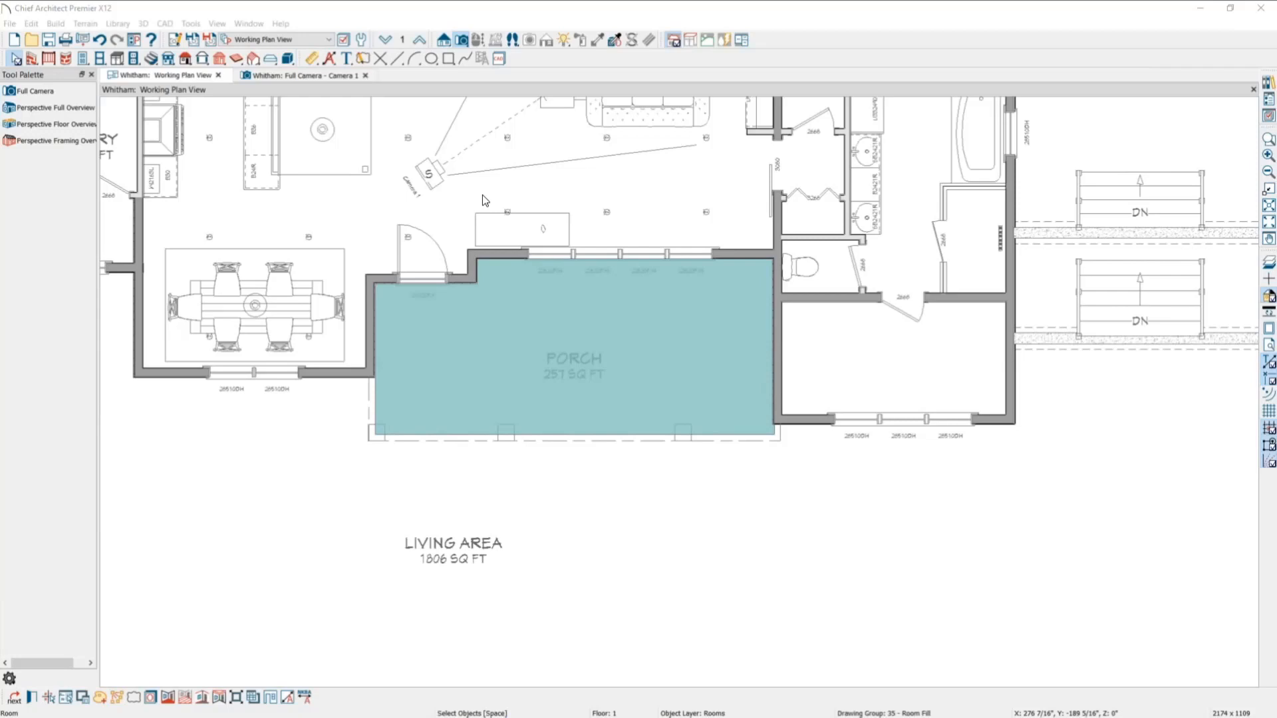
Switch to the living room's Camera 1 view, examine the 360 panorama export options and close them without exporting
scroll(484, 200, up, 3)
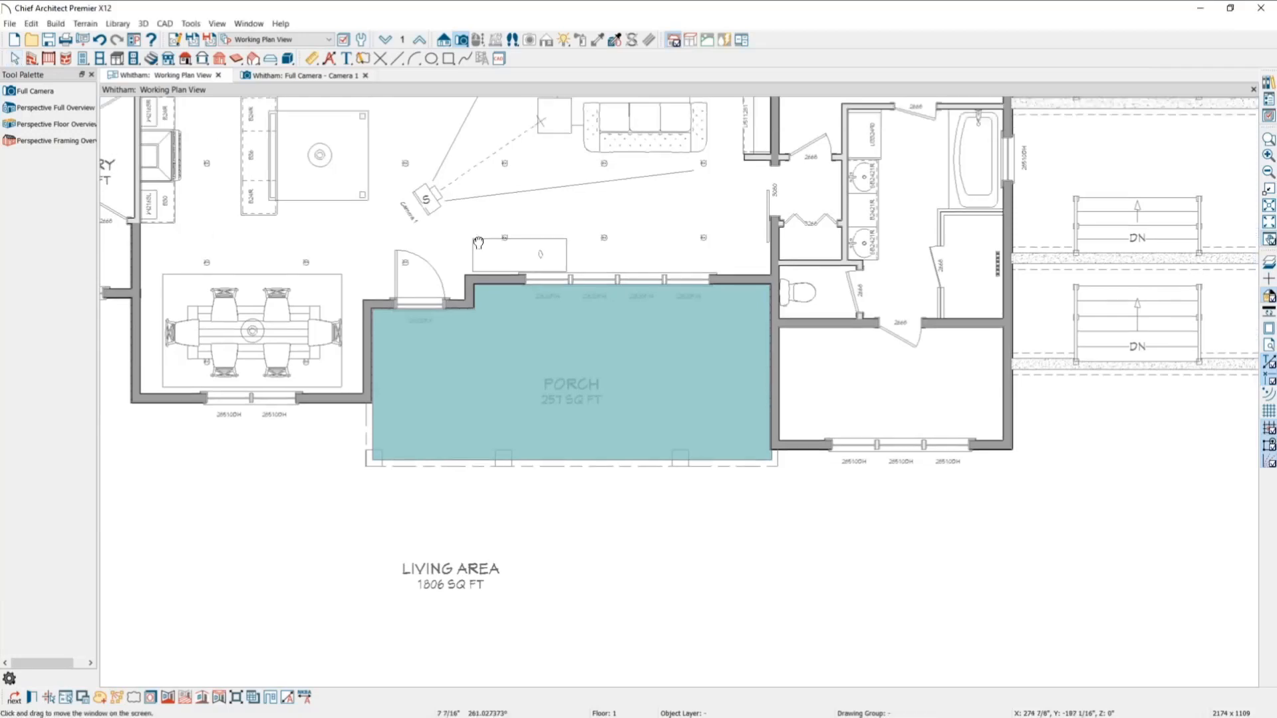
click(426, 274)
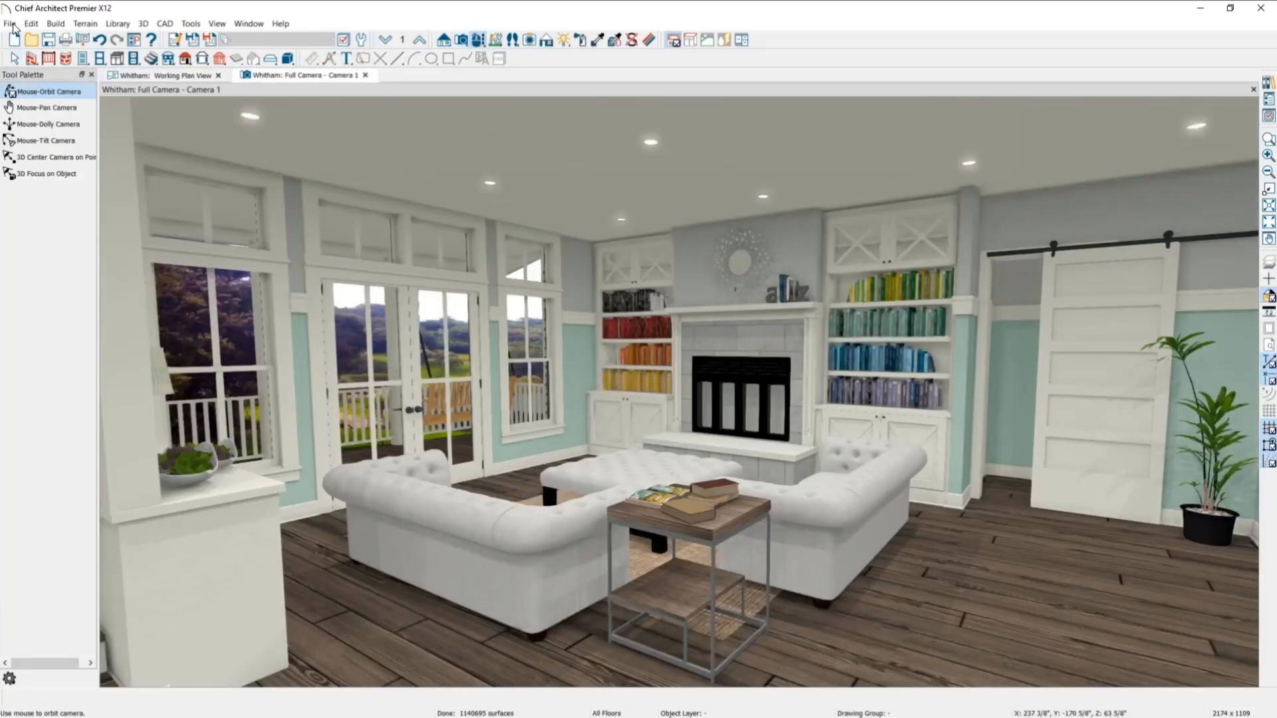
click(10, 24)
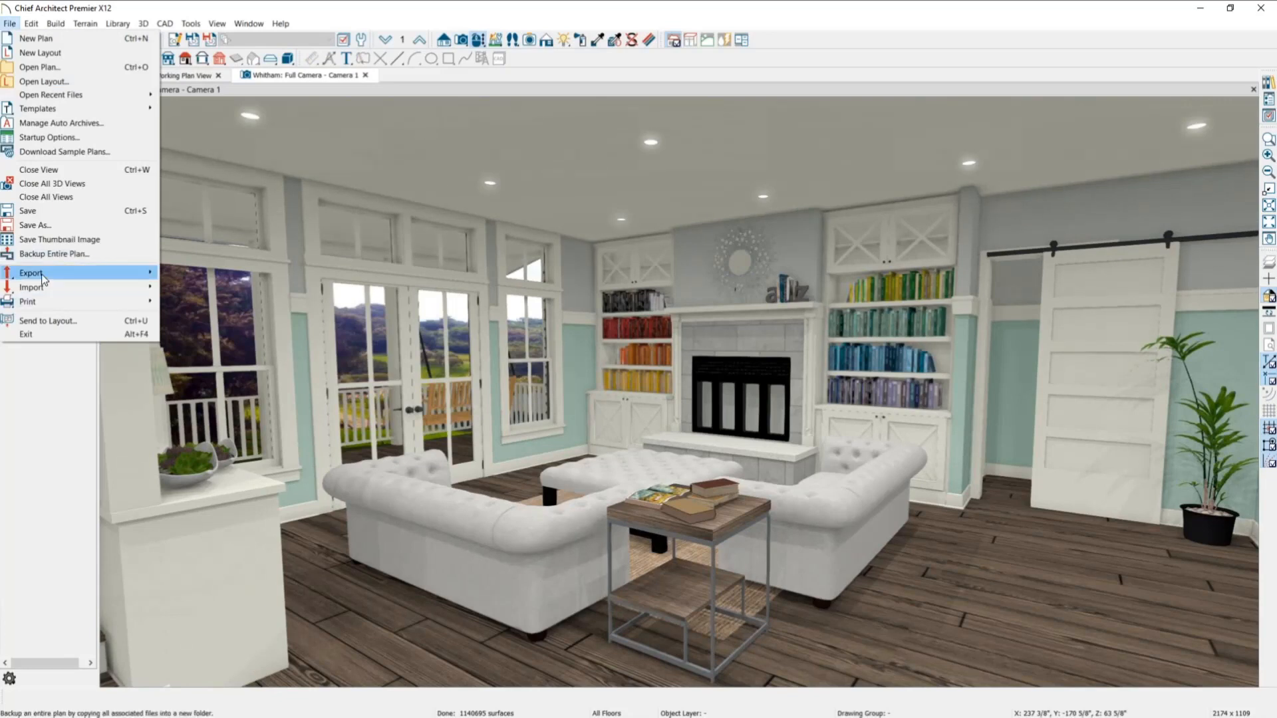
mouse_move(42, 278)
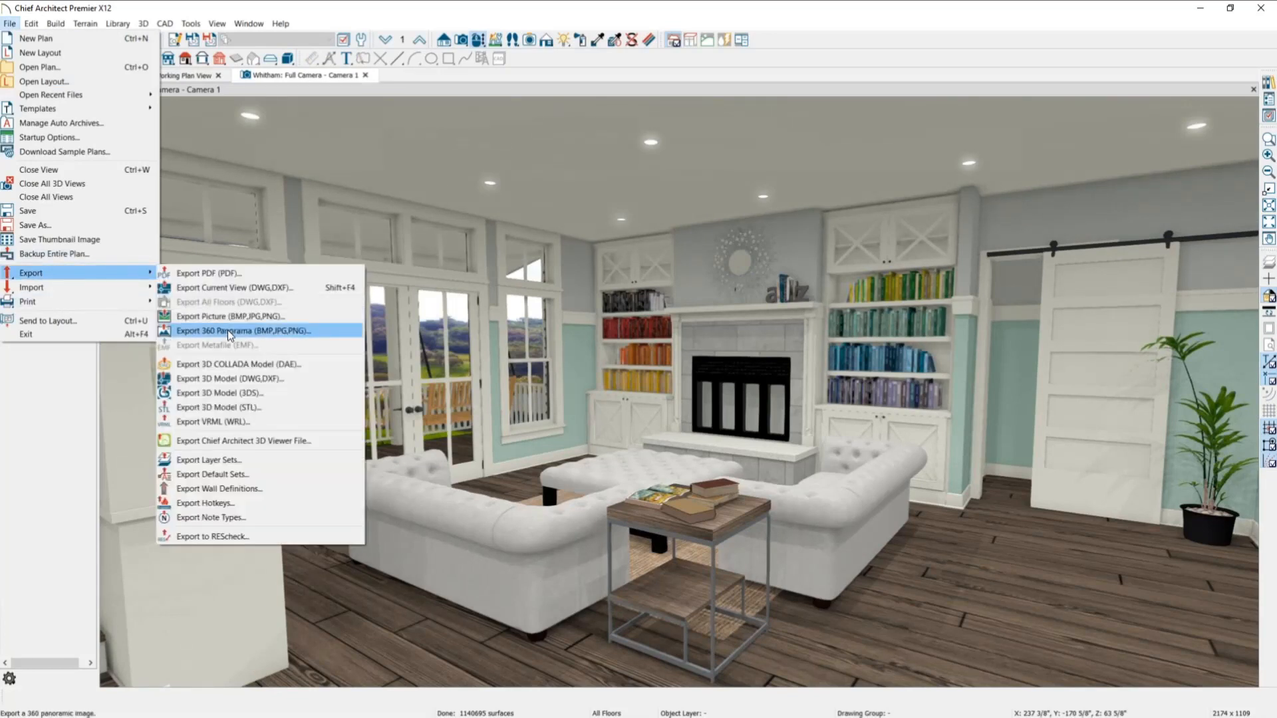
click(228, 330)
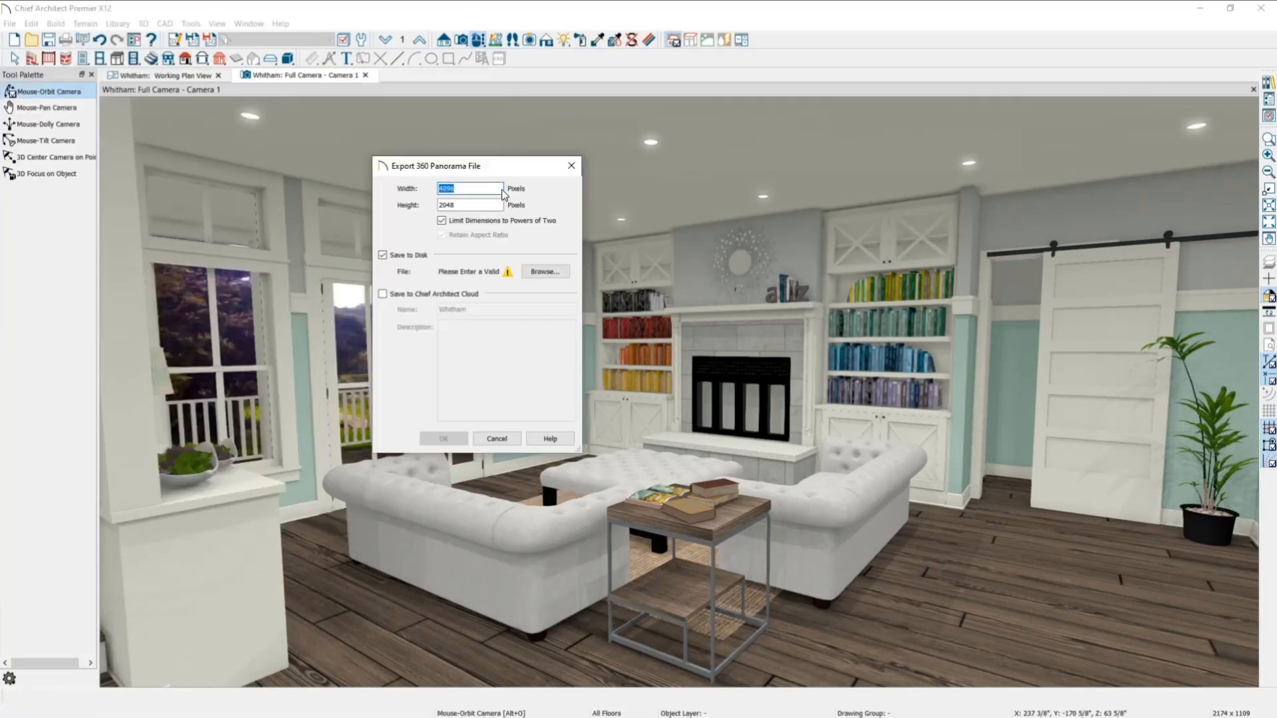
click(484, 185)
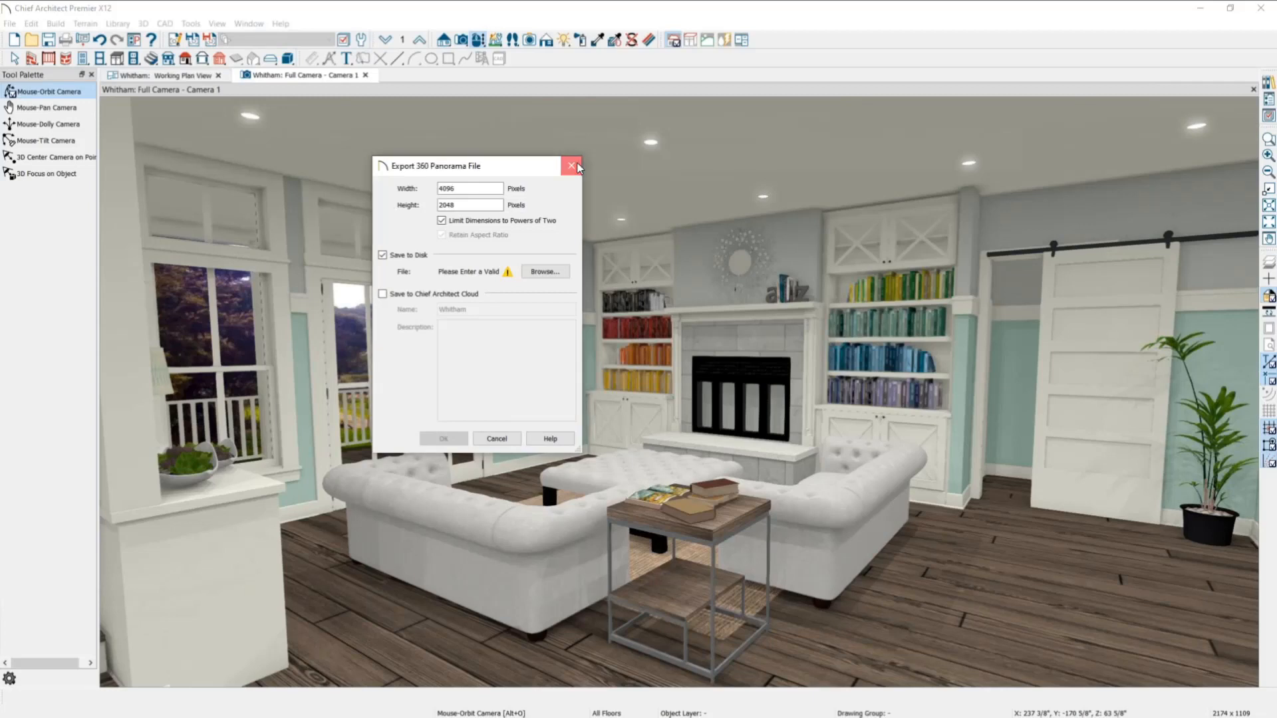
click(570, 166)
click(12, 24)
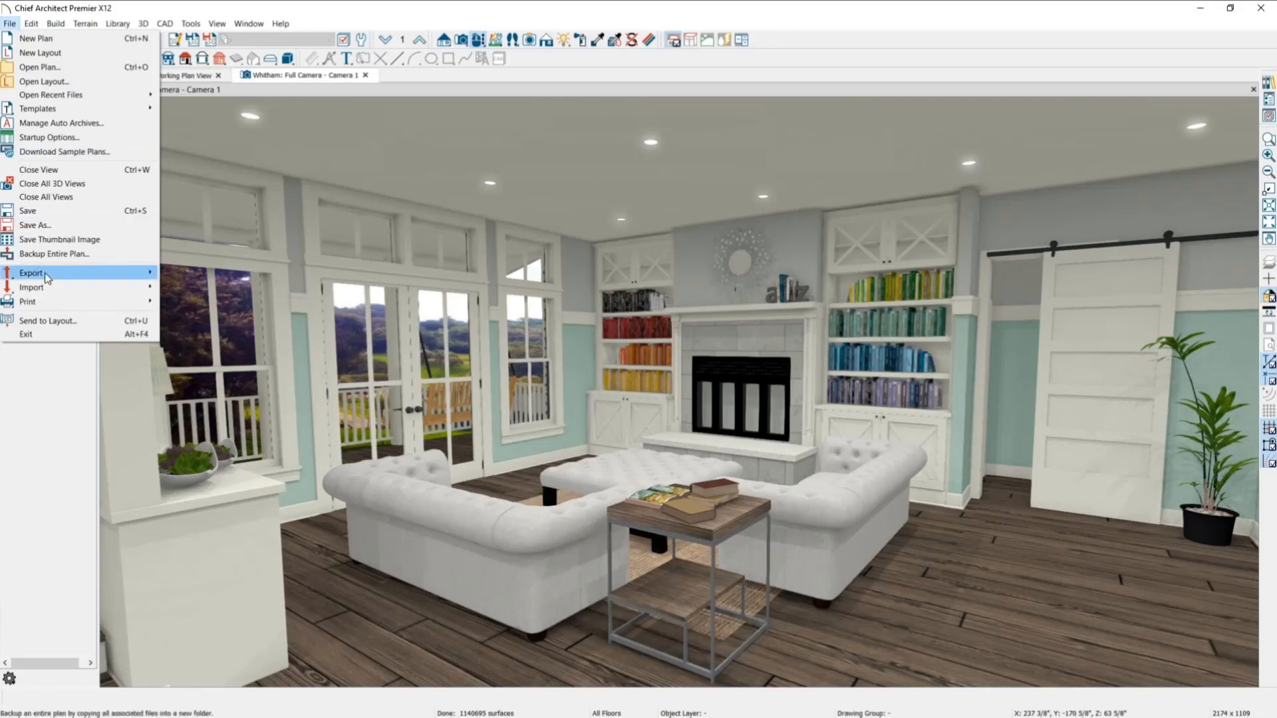
mouse_move(52, 278)
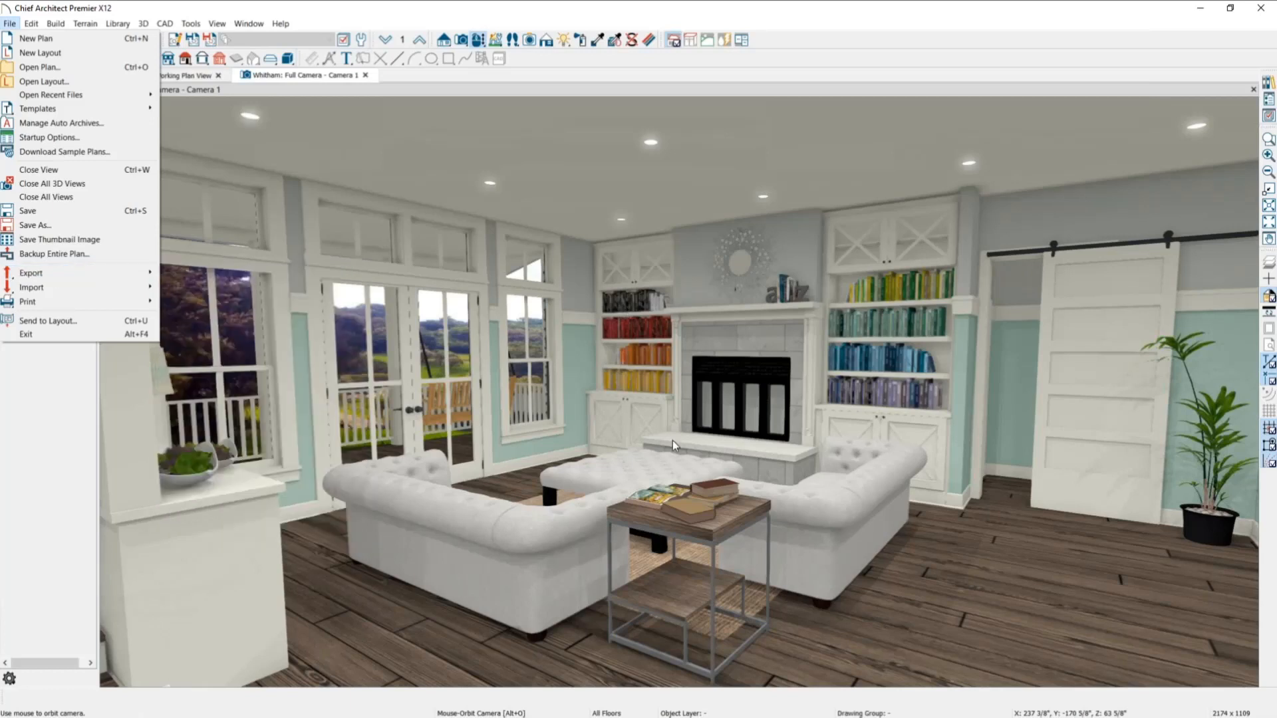
key(Down)
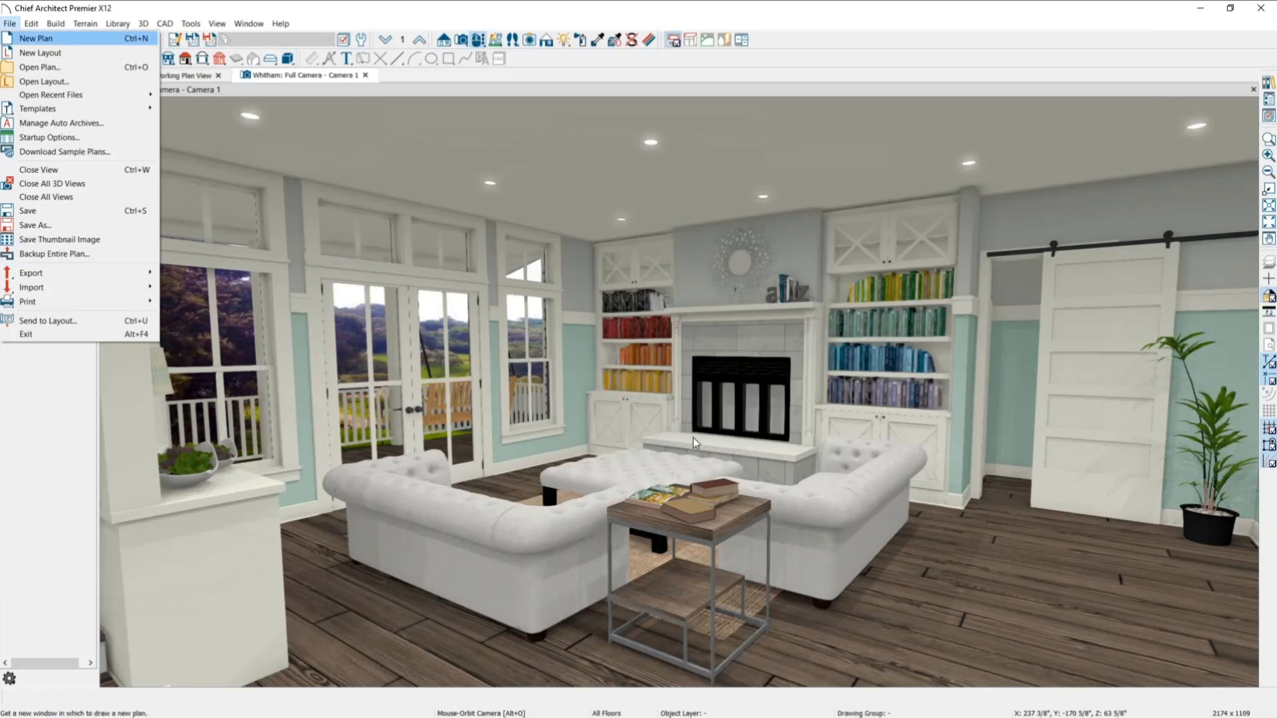
click(1066, 33)
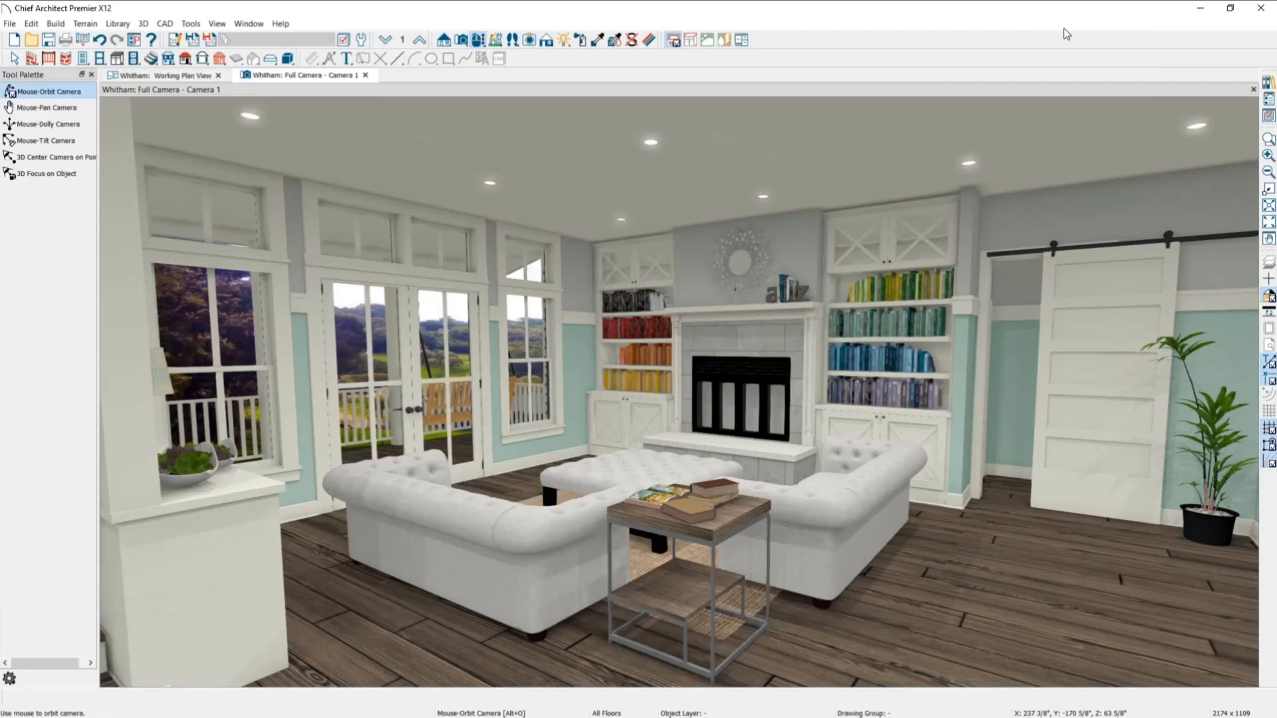
click(10, 23)
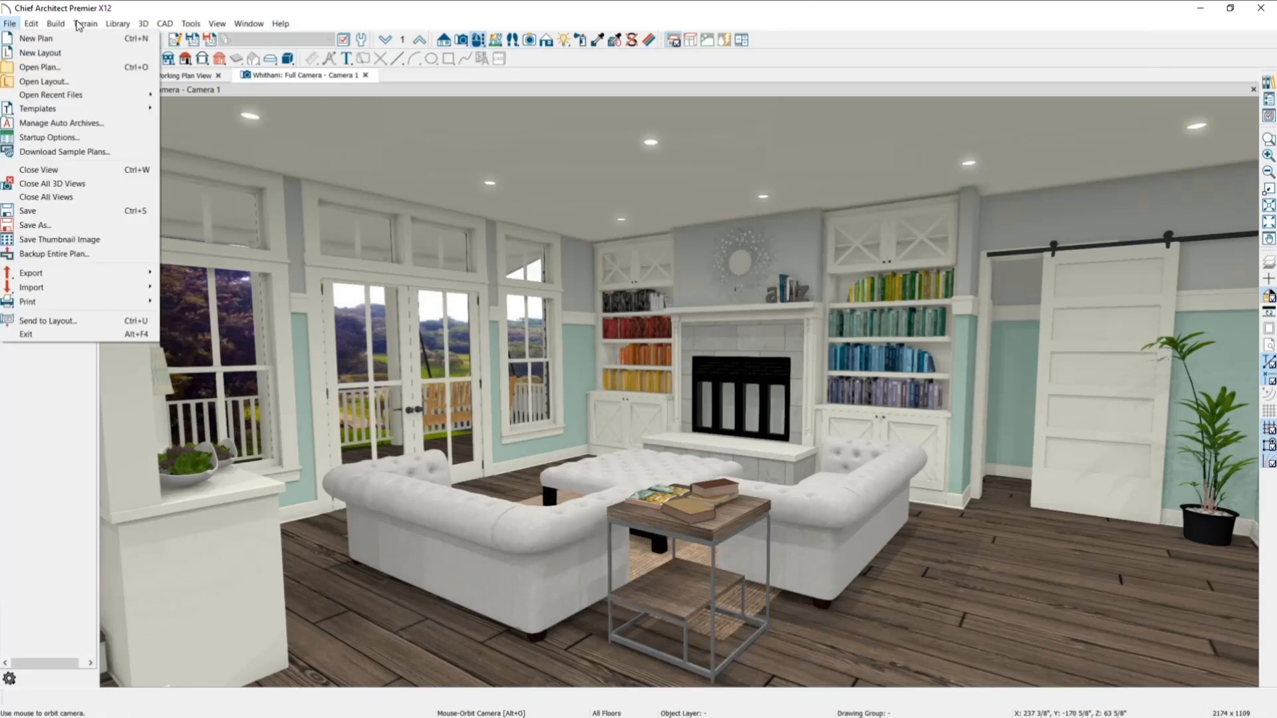
click(534, 42)
Try Generate as 360° Panorama in the Outdoor - High Quality ray trace options and close the ray trace setup without saving
click(528, 43)
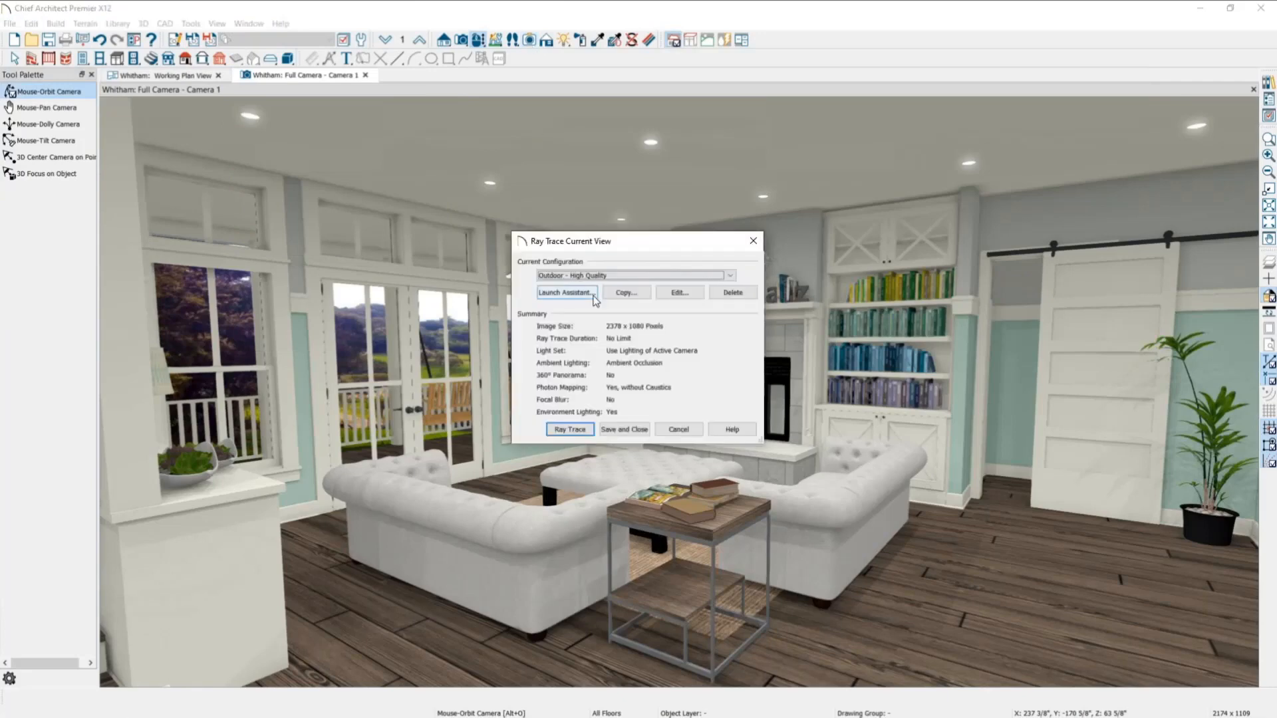
click(586, 293)
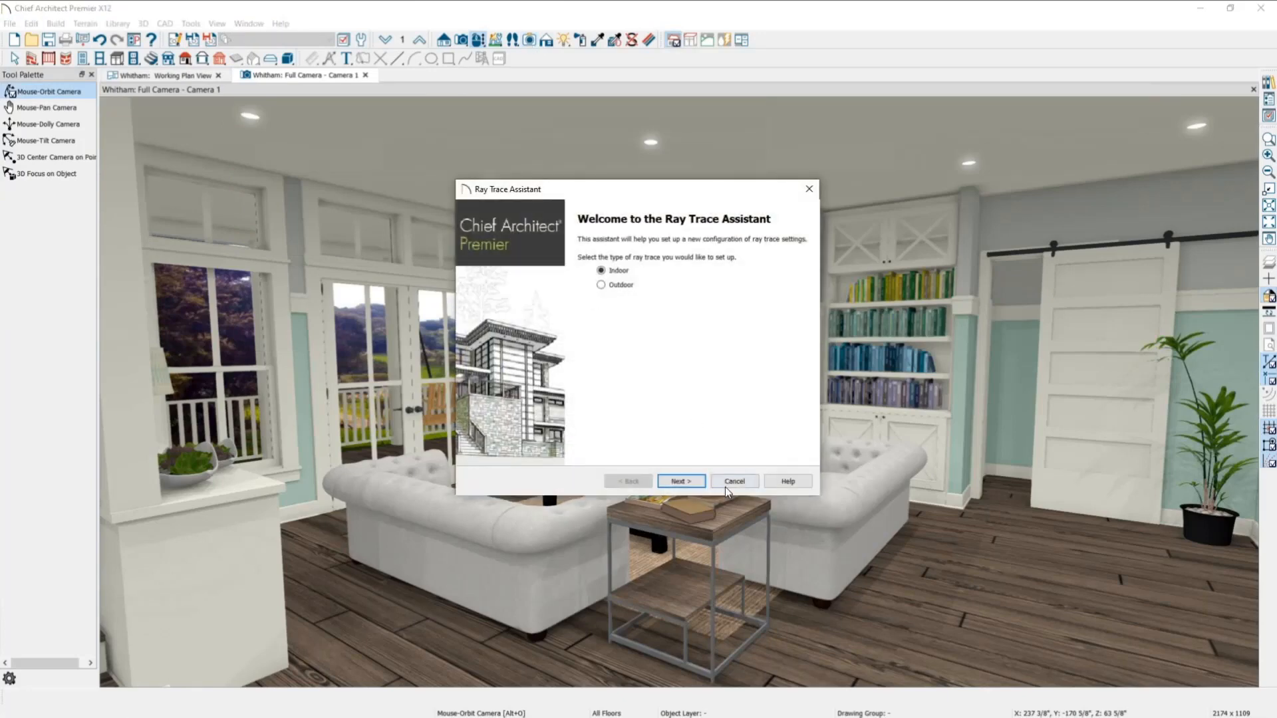
click(729, 484)
click(675, 292)
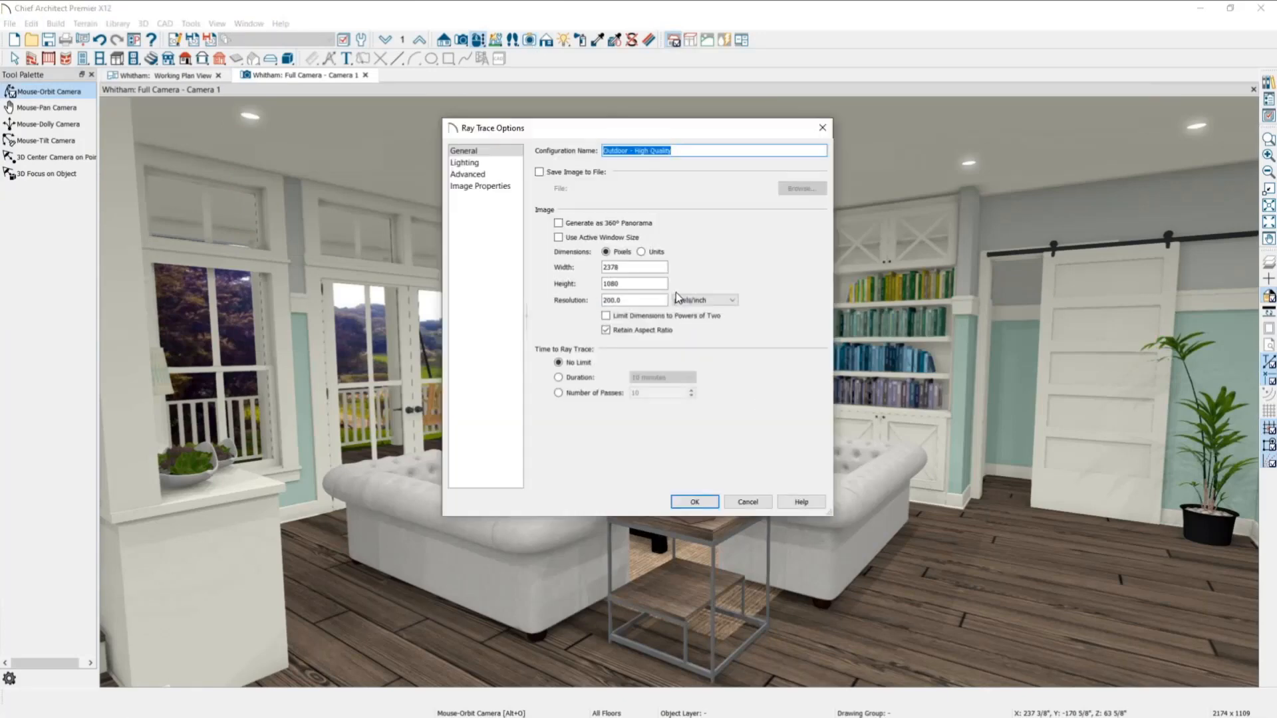
click(609, 223)
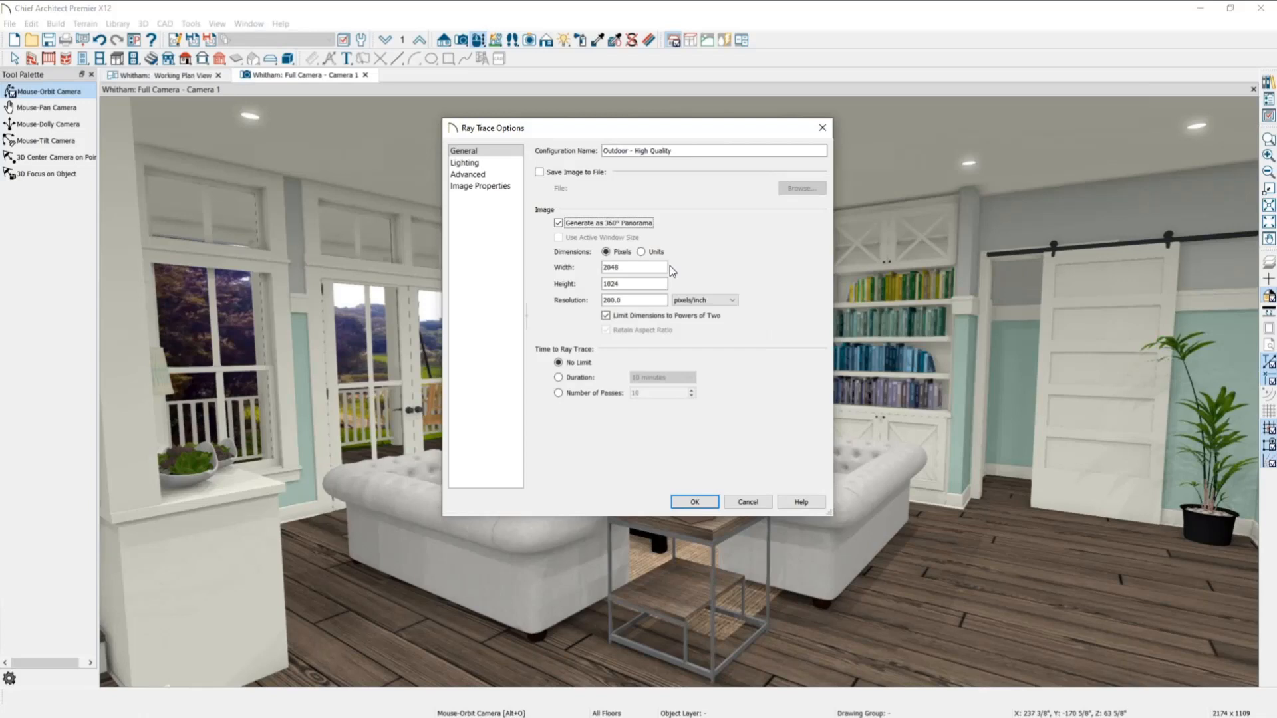
click(824, 131)
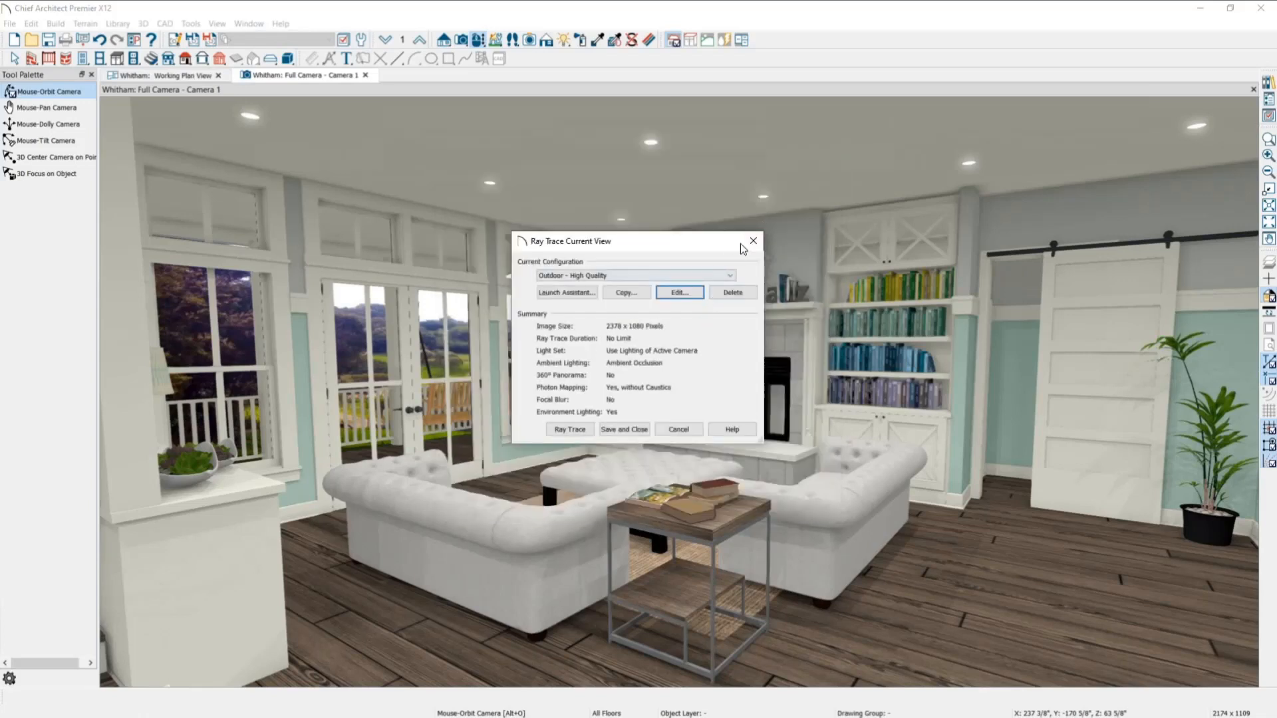
click(745, 242)
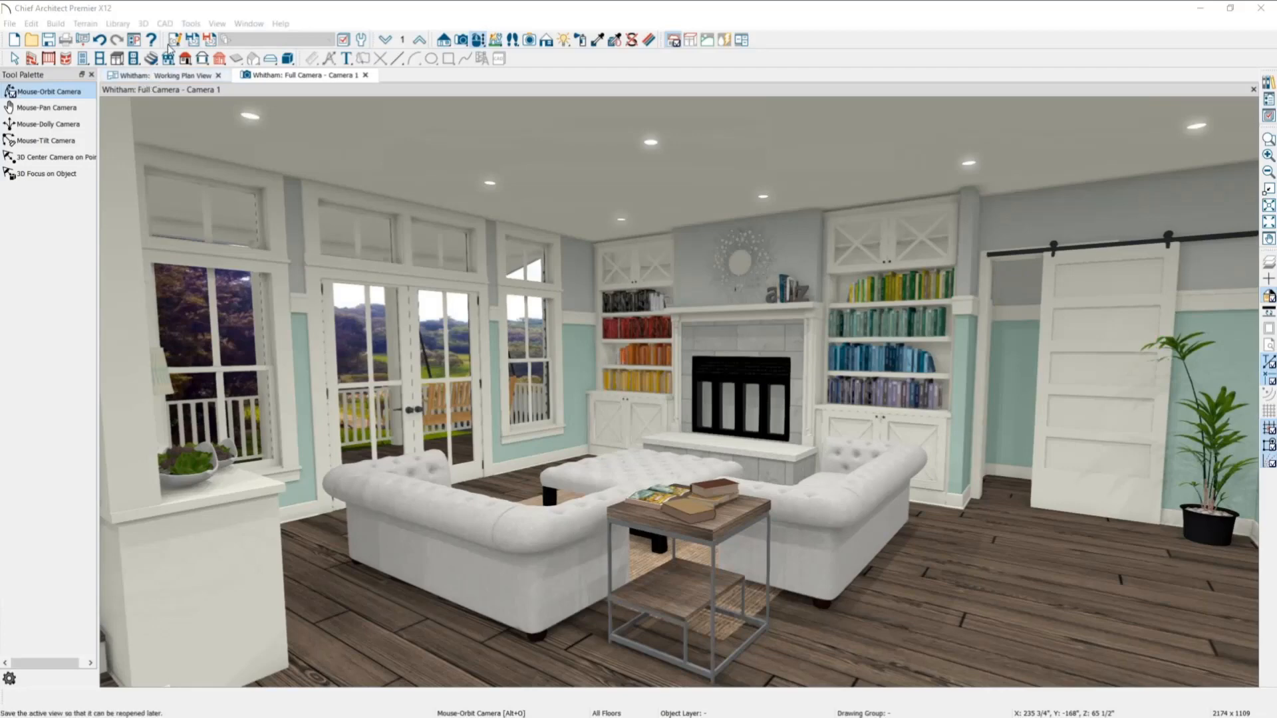
Examine the house exterior and landscaping against the backdrop from outside the living room in the Camera 1 view
scroll(445, 244, down, 3)
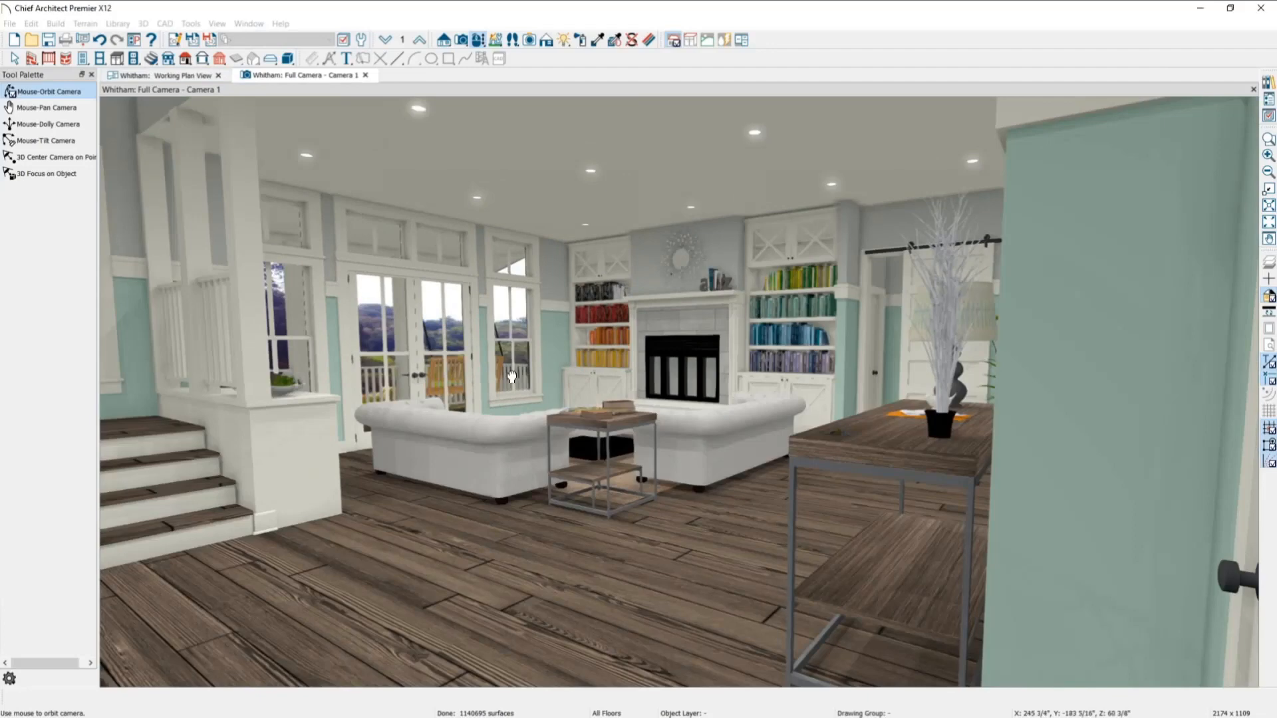
drag(510, 373, 499, 365)
scroll(503, 367, down, 3)
scroll(503, 367, down, 10)
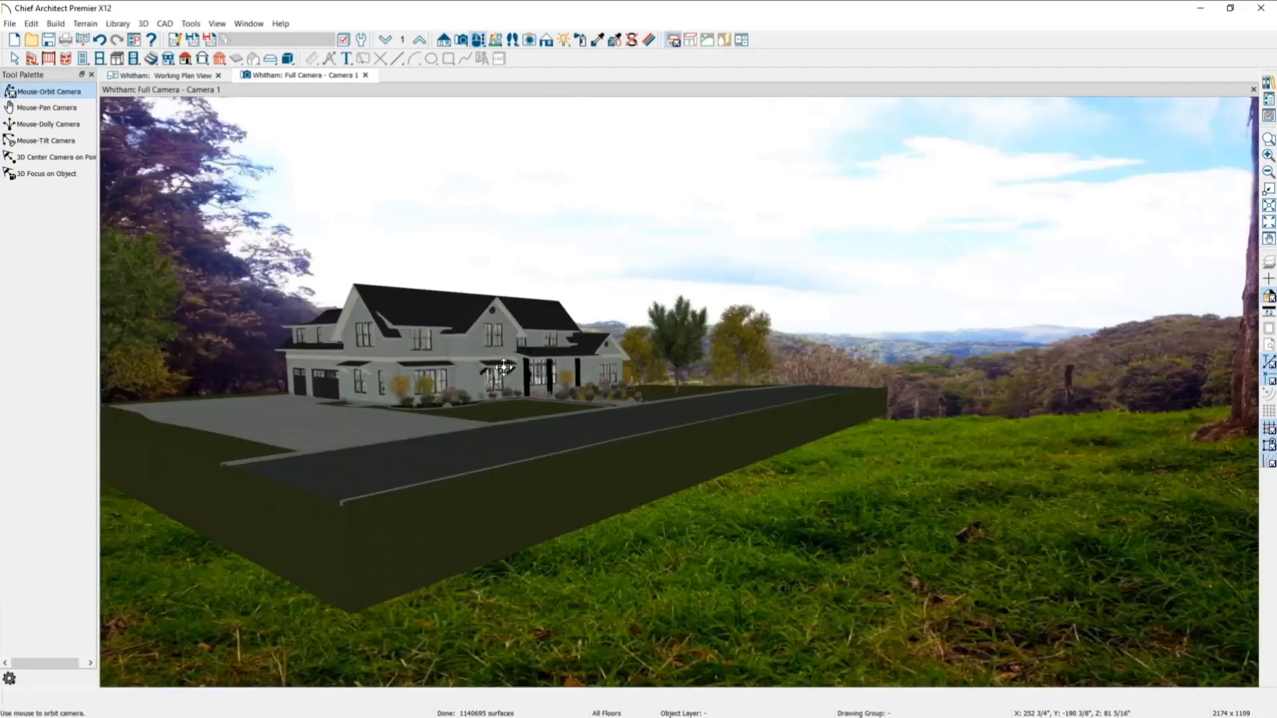
scroll(504, 367, down, 6)
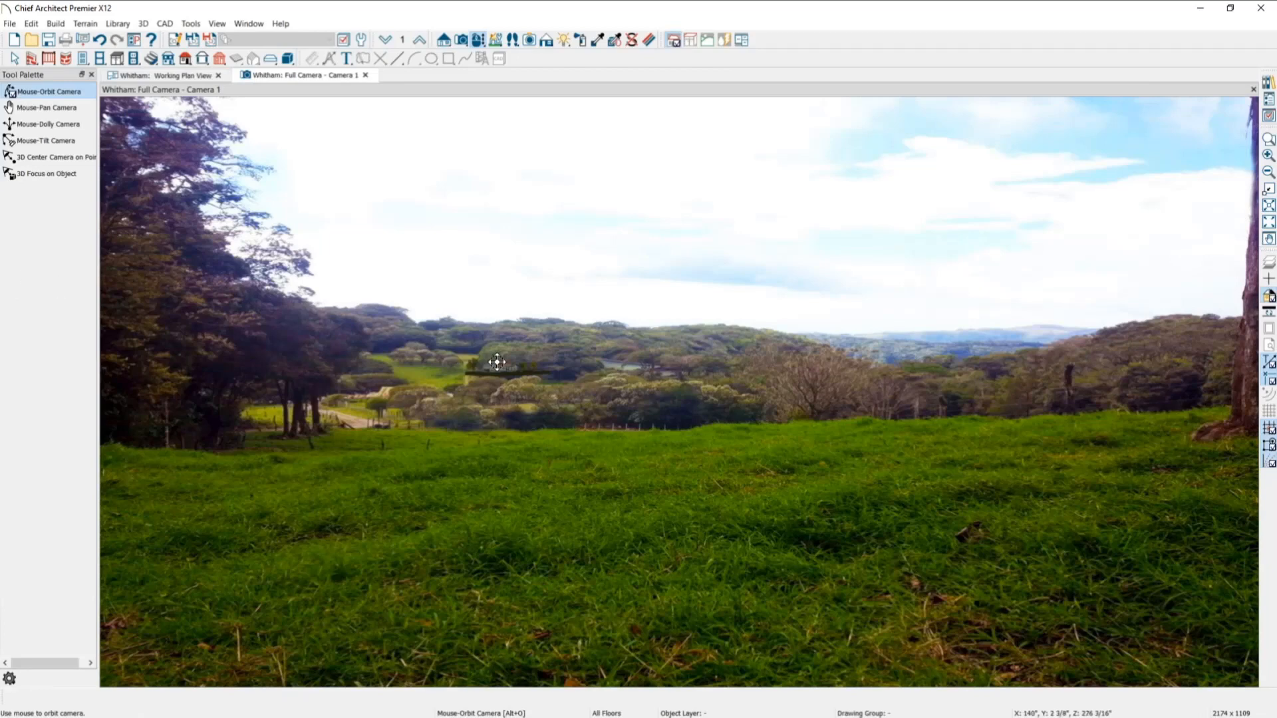
scroll(498, 368, up, 4)
scroll(498, 370, up, 5)
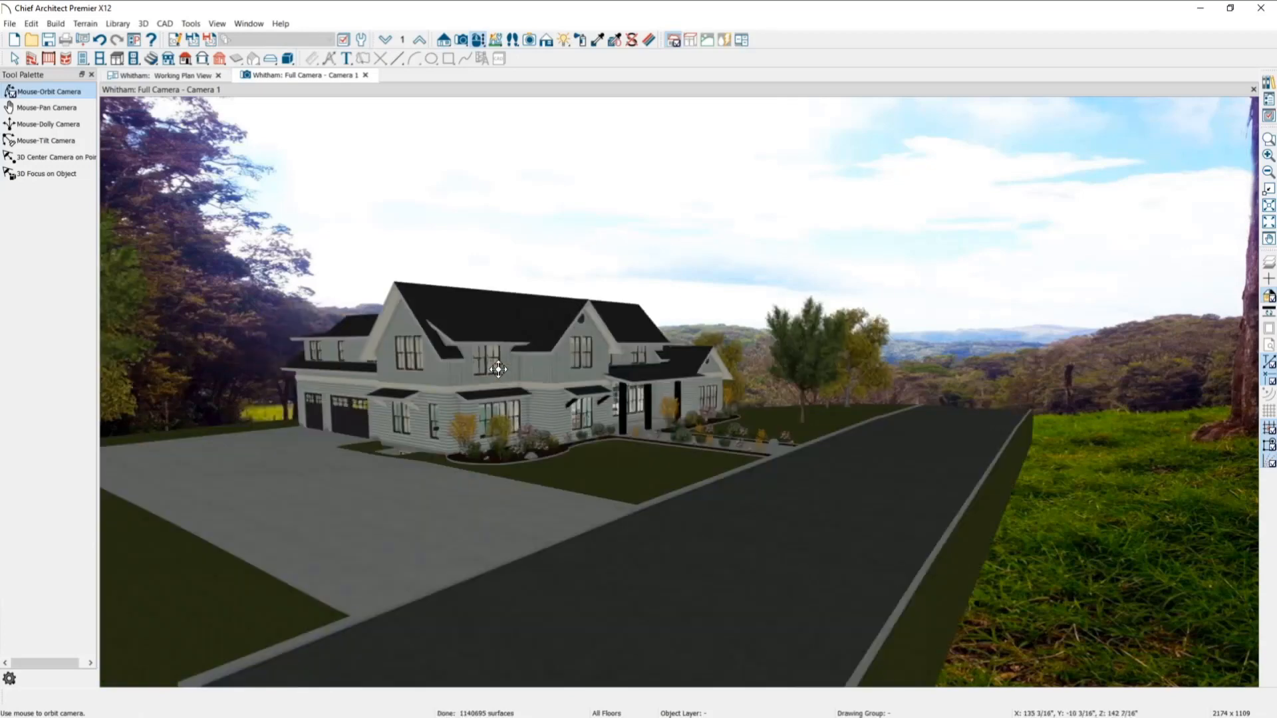
scroll(539, 374, up, 6)
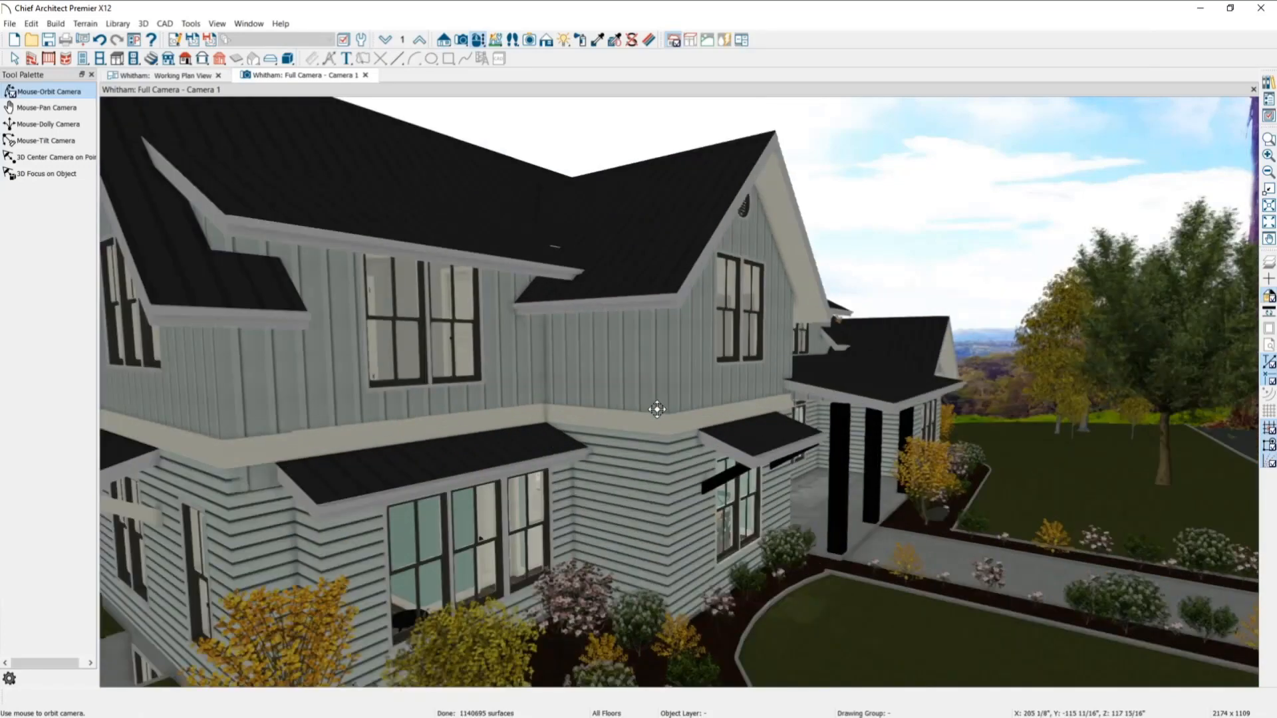
Bring the Camera 1 view back inside the living room to show the sofas, fireplace and bookcases
scroll(657, 409, up, 3)
scroll(707, 416, down, 2)
middle_drag(706, 416, 652, 292)
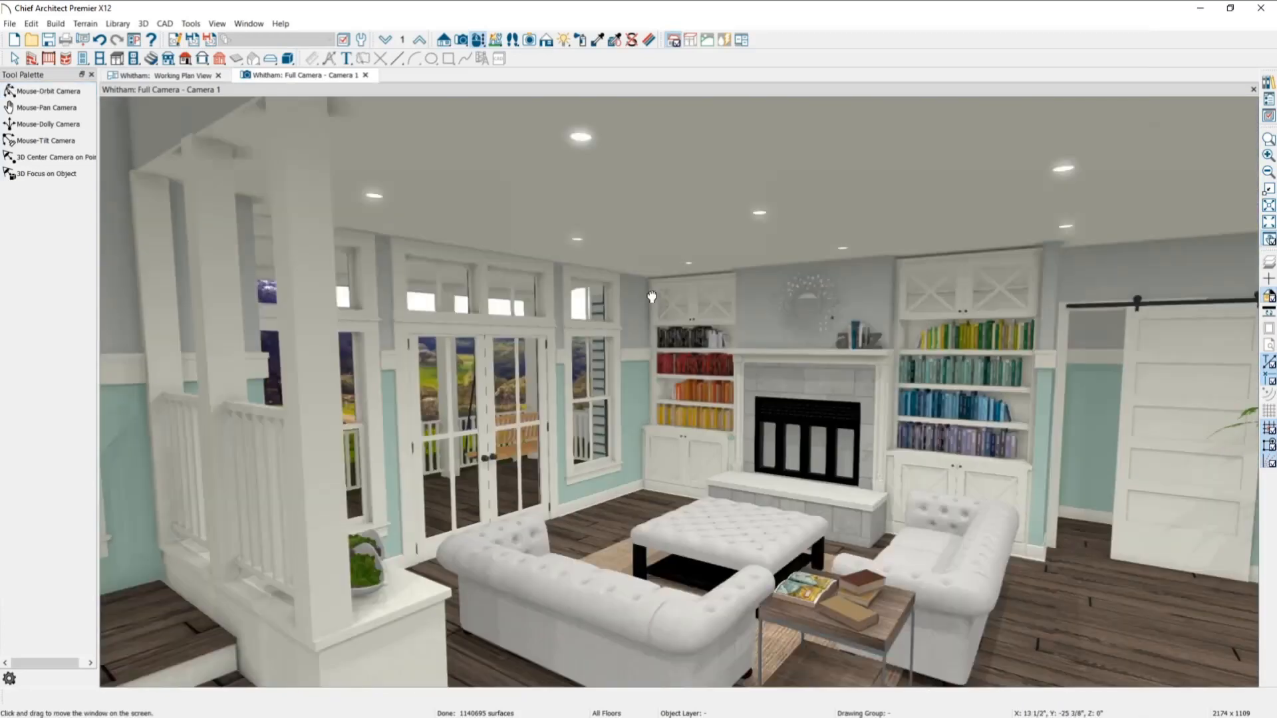
scroll(657, 347, down, 1)
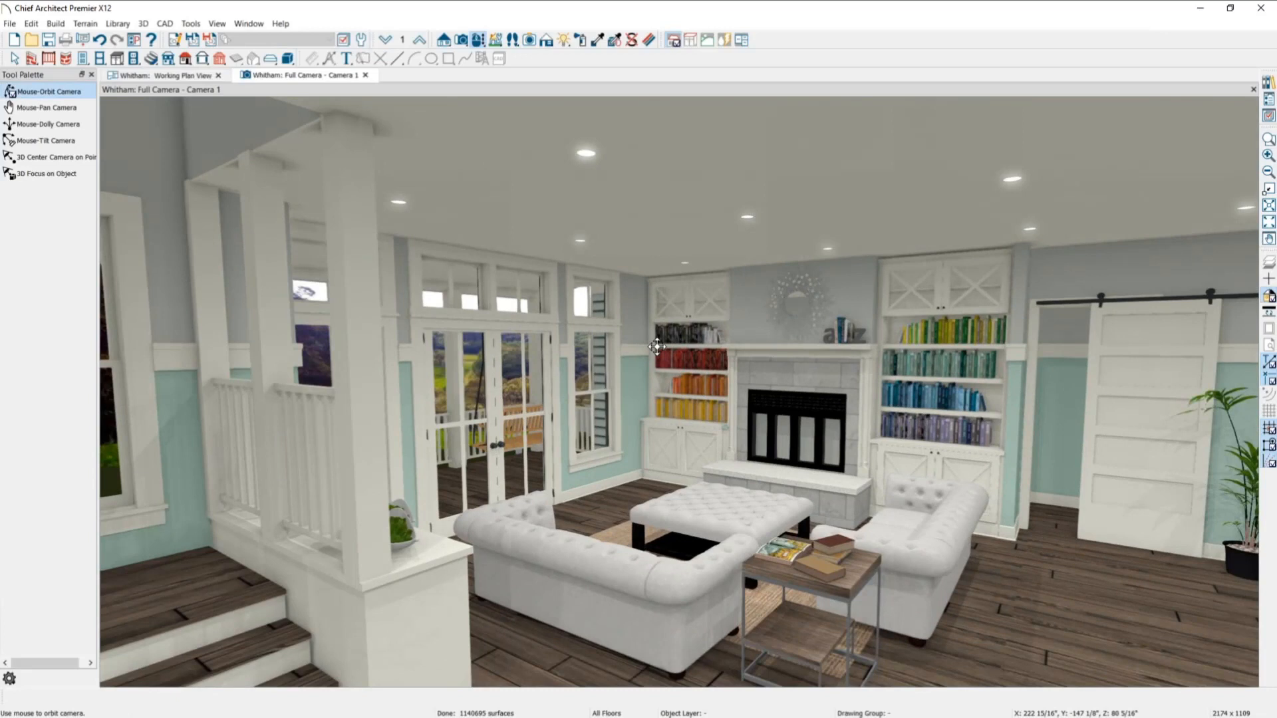
Bring up the lighting tools and switch to the Working Plan View to look at the living room's lights with Add Lights active
click(564, 40)
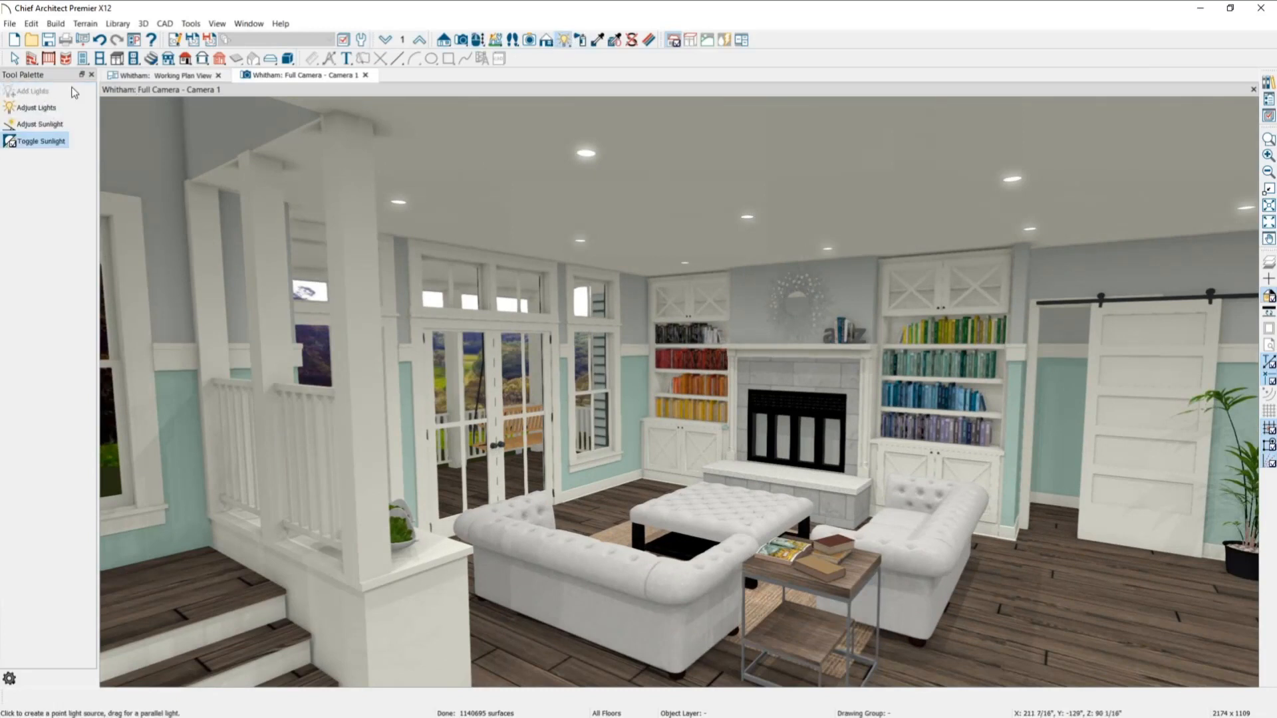
click(127, 70)
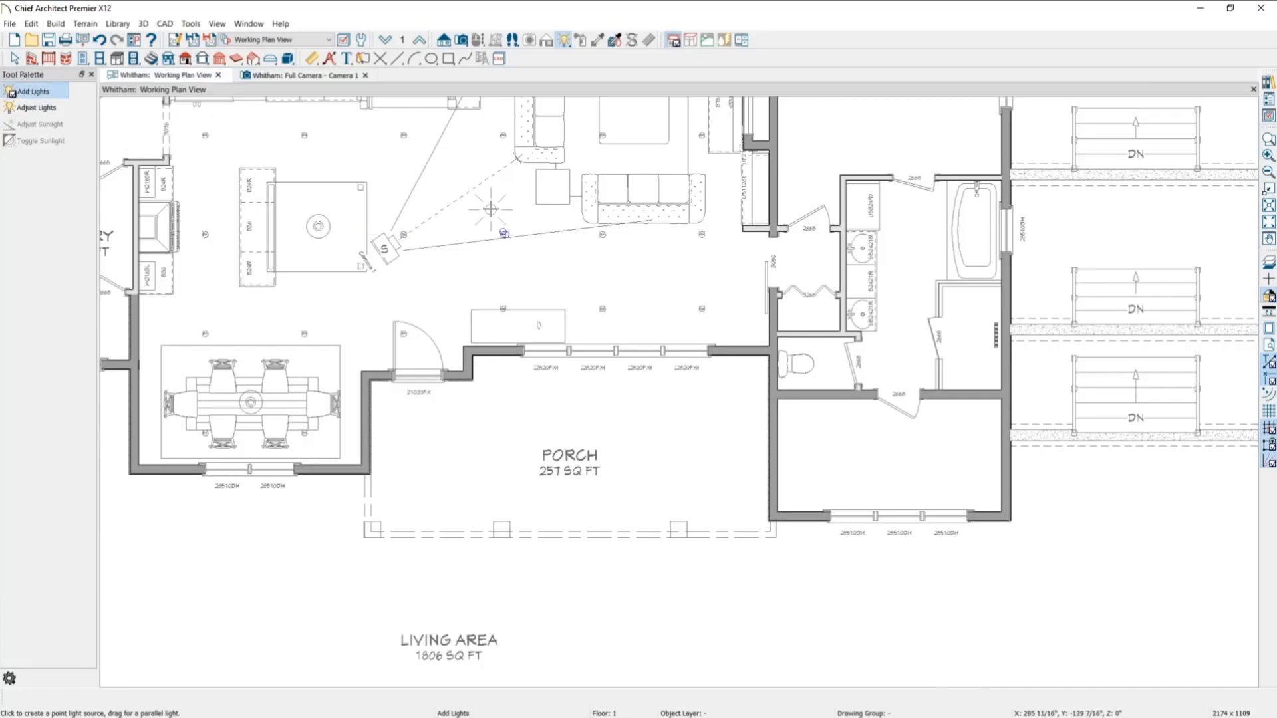
key(space)
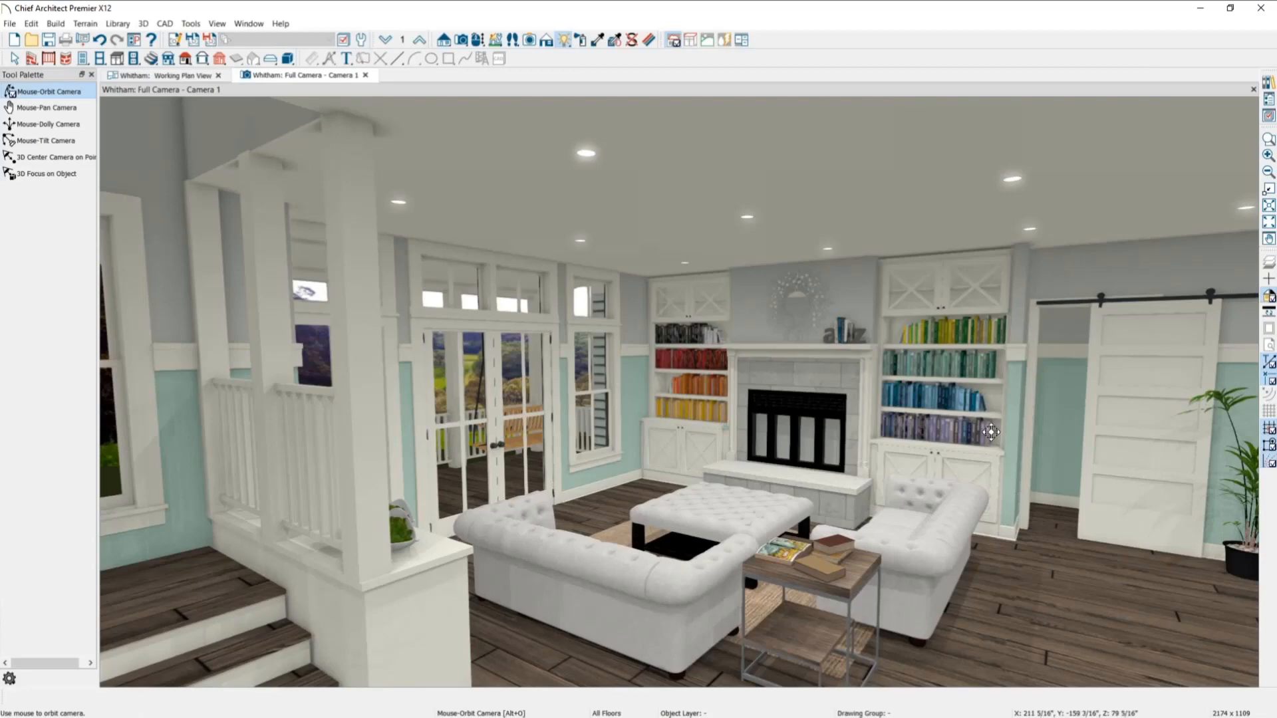
Show the rendering techniques for the living room's Camera 1 view, and review the 360 panorama export settings without exporting
middle_drag(995, 442, 808, 359)
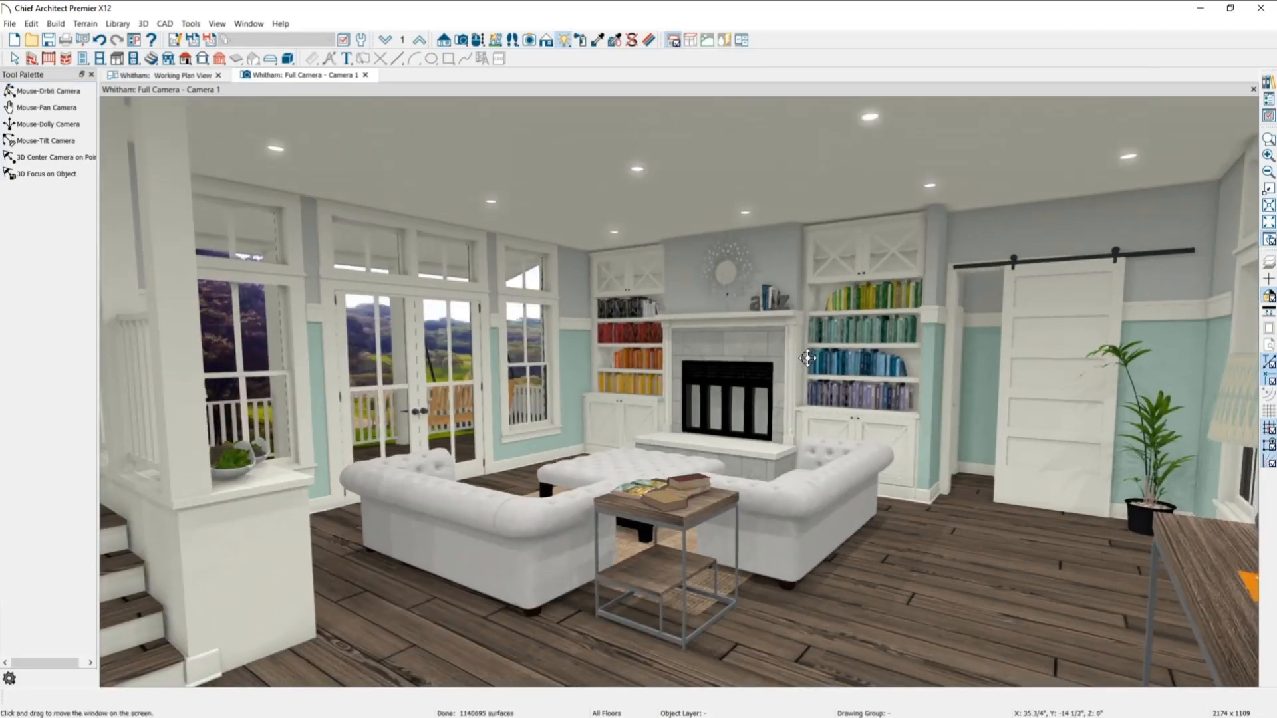
click(546, 40)
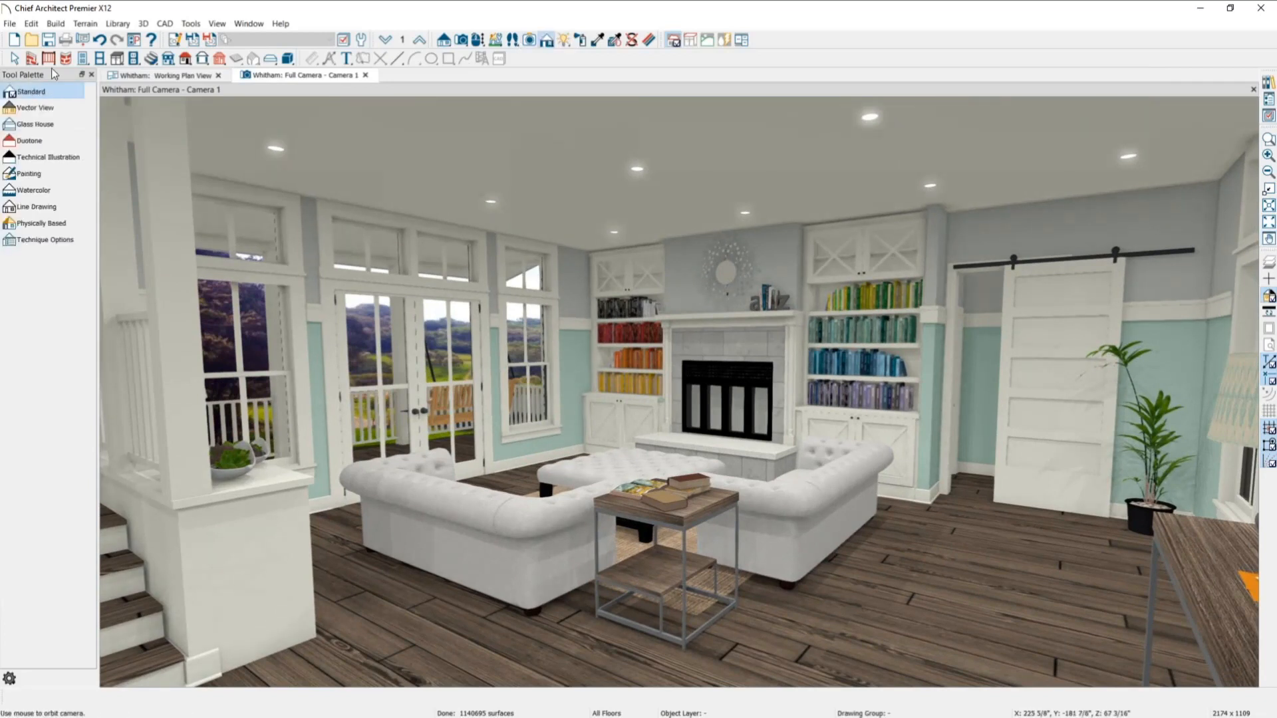
click(10, 23)
mouse_move(123, 276)
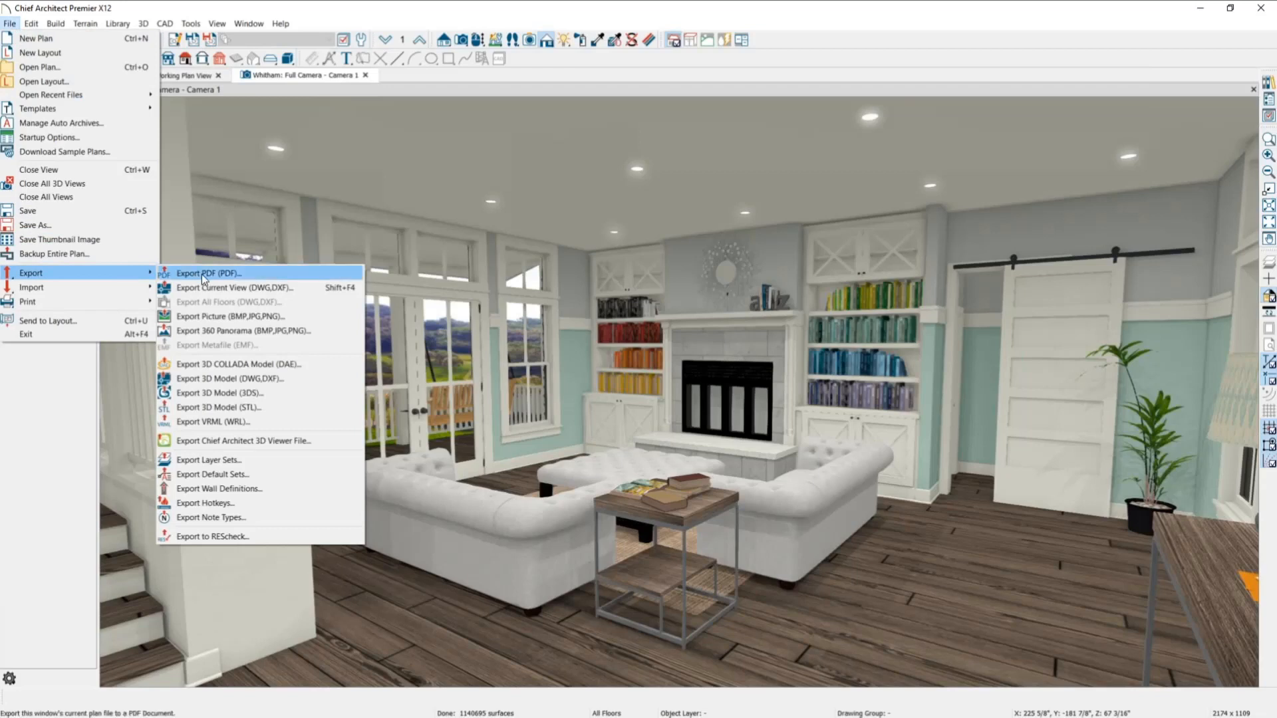
click(259, 329)
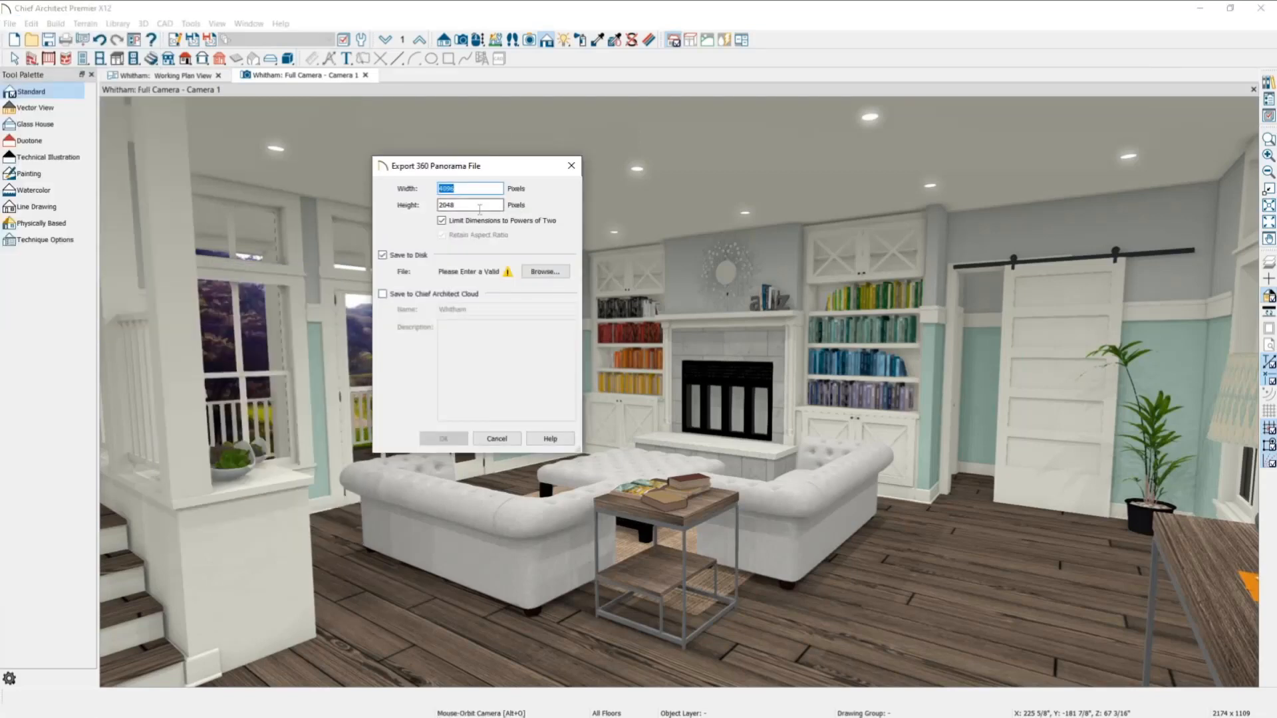
click(573, 167)
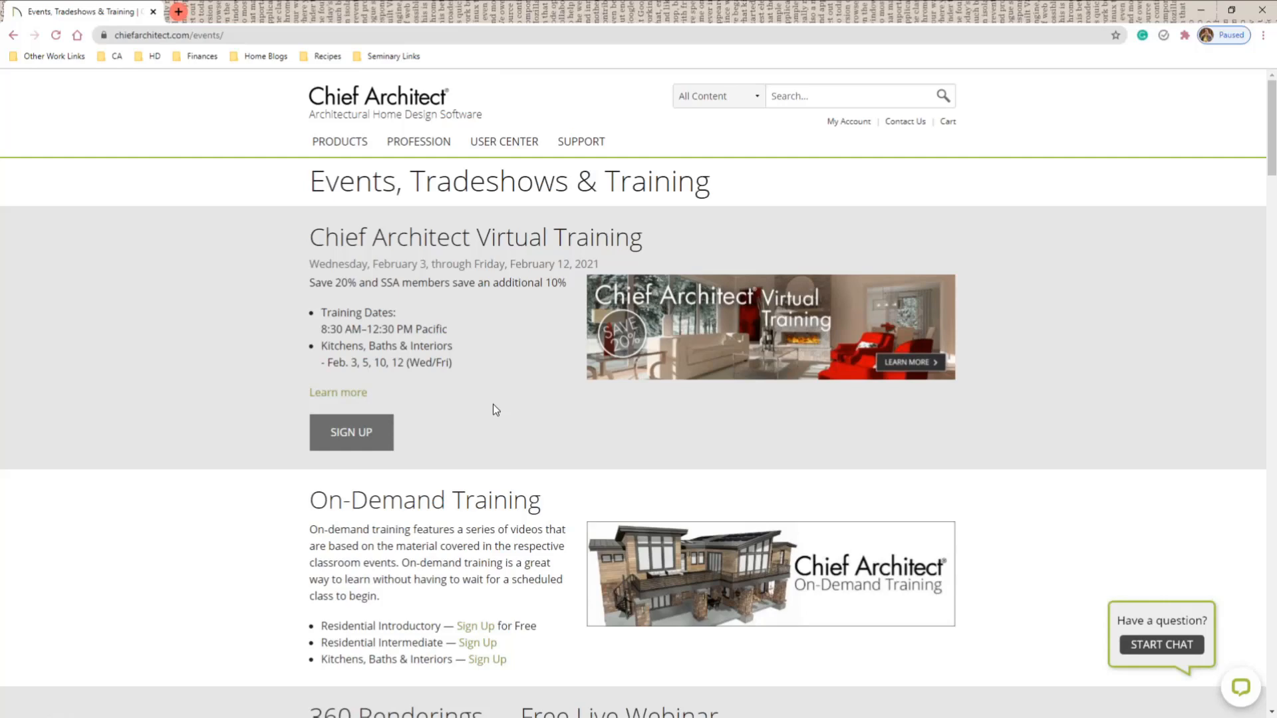
Switch to the browser and look through the upcoming training sessions and free webinars on Chief Architect's events page
scroll(493, 406, down, 4)
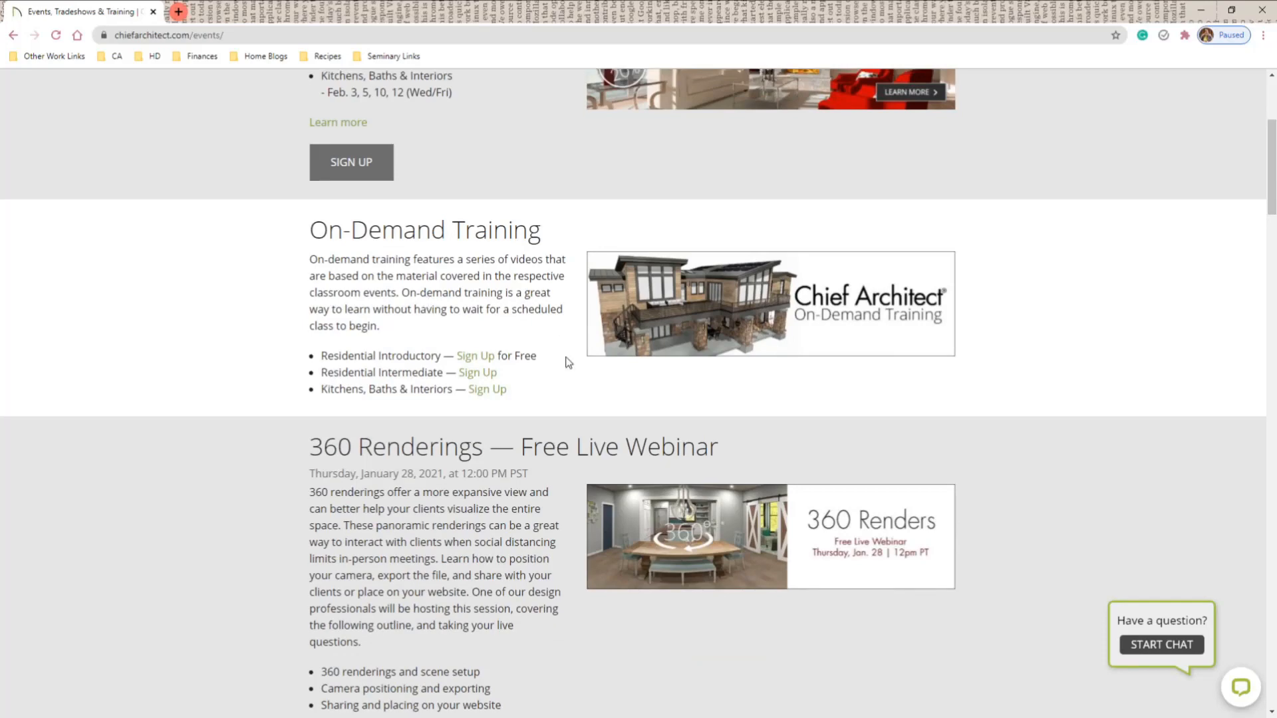
scroll(567, 365, down, 3)
scroll(567, 365, down, 7)
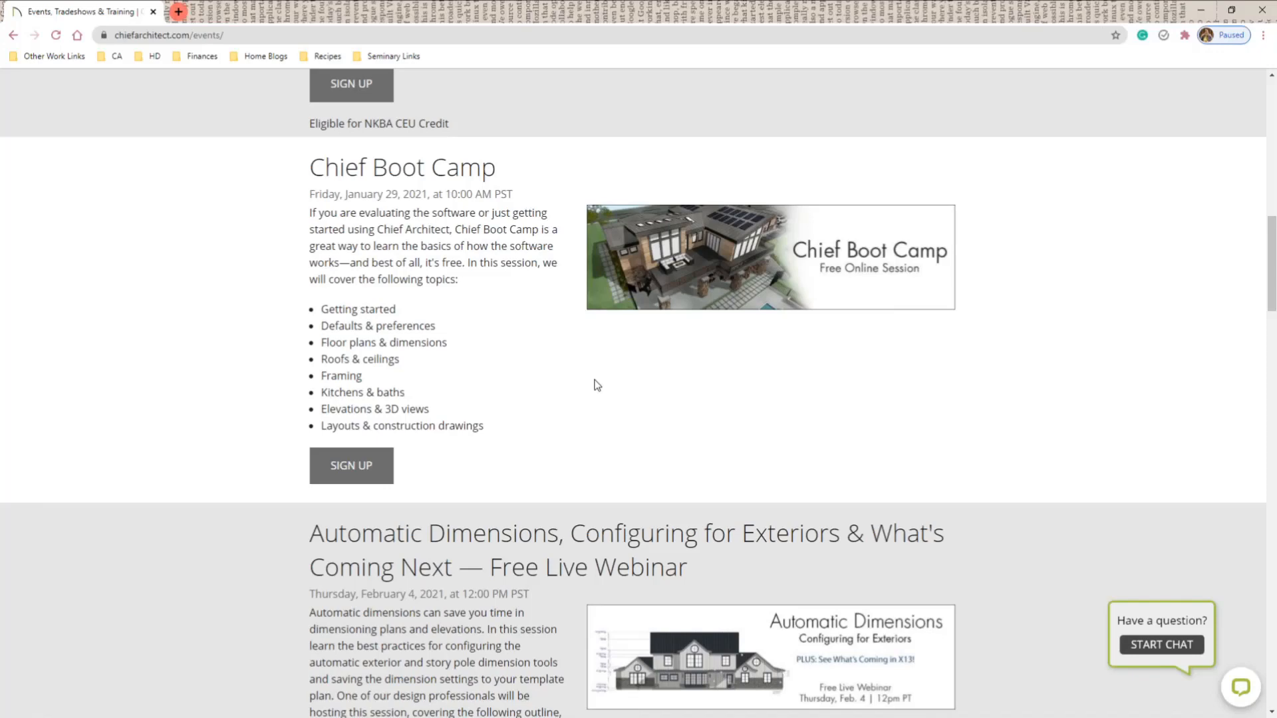
scroll(596, 384, down, 5)
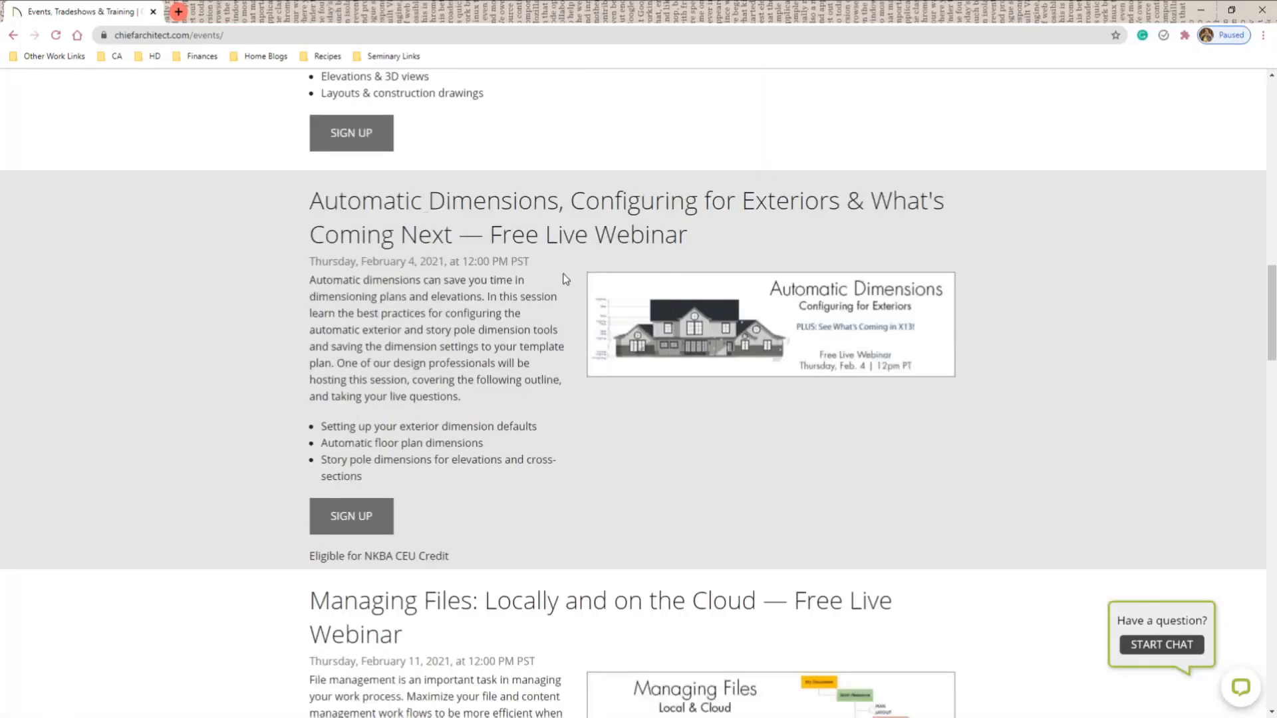